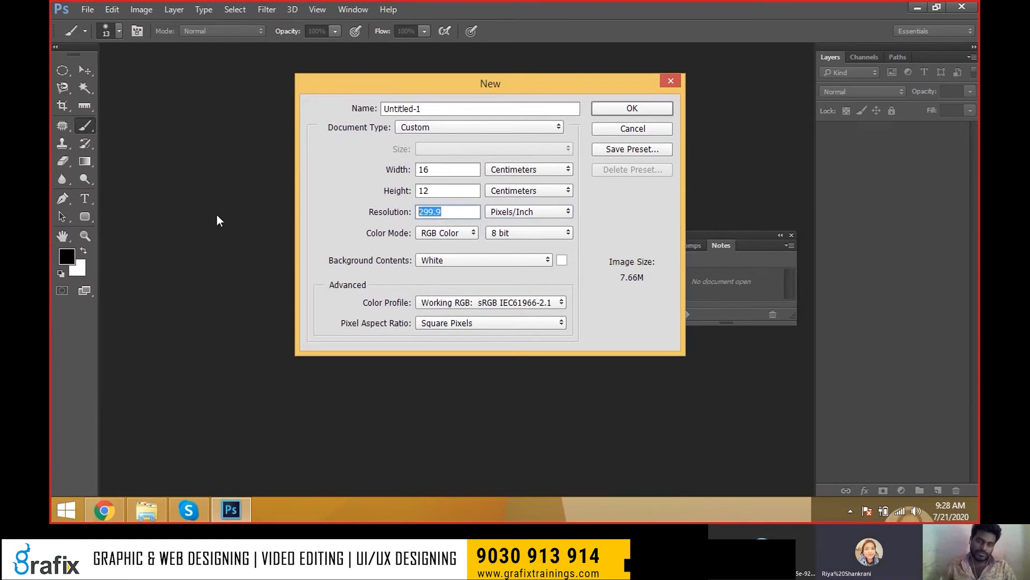
- Set the new document's resolution to 72 pixels/inch and create the document
{"action": "type", "text": "72"}
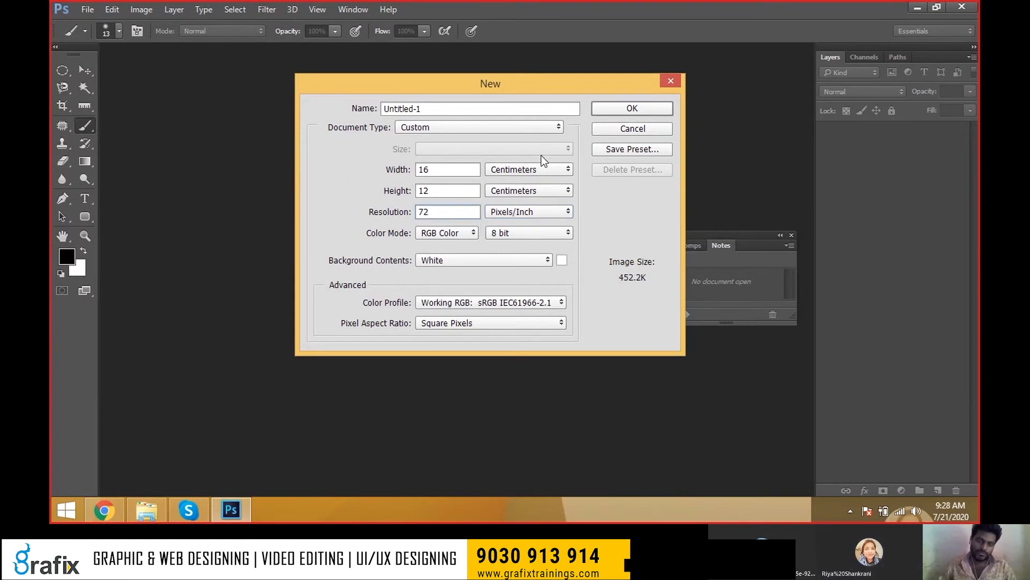
{"action": "left_click", "coordinate": [639, 114]}
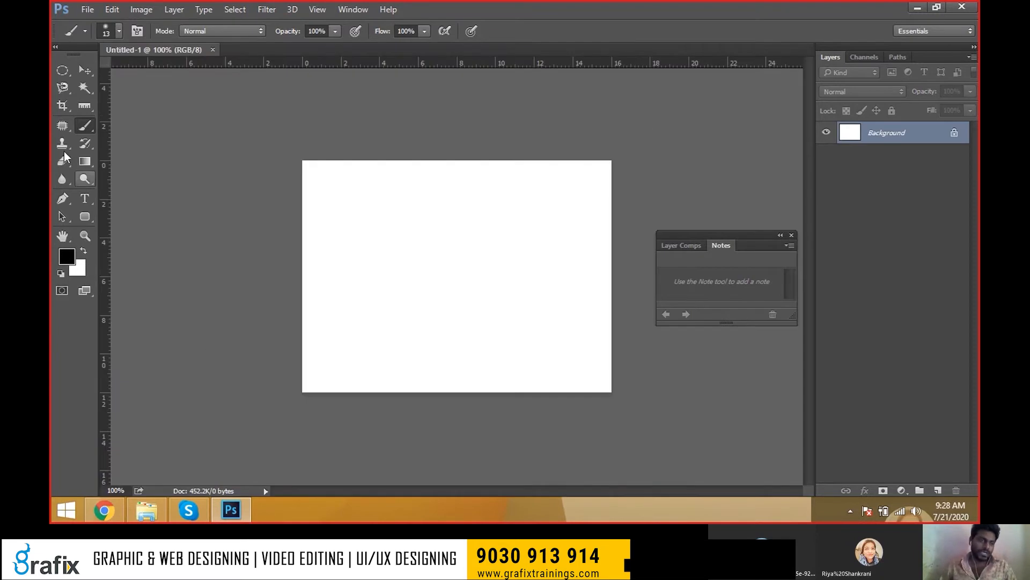
- Choose the Brush tool and enlarge its size to 250 px over the blank canvas
{"action": "left_click_drag", "start_coordinate": [85, 127], "coordinate": [104, 131]}
{"action": "left_click", "coordinate": [104, 131]}
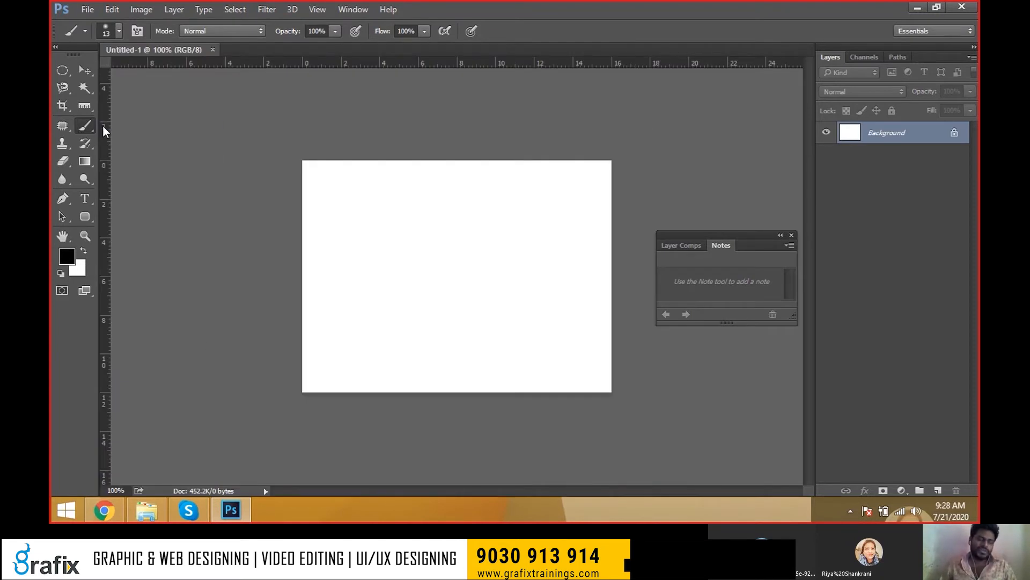
{"action": "key", "text": "bracketright"}
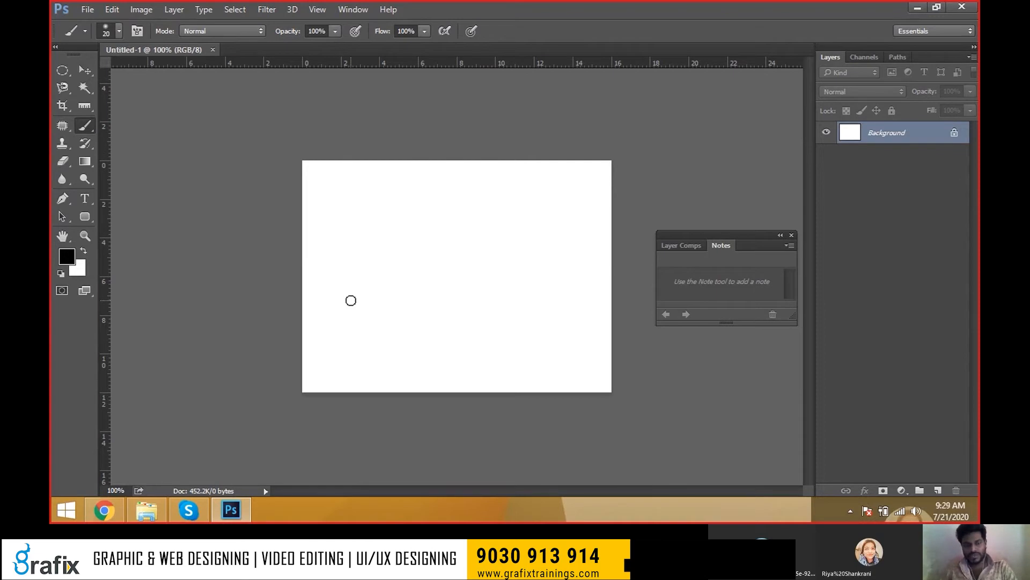
{"action": "key", "text": "bracketright"}
{"action": "key", "text": "bracketright"}
{"action": "key", "text": "bracketright"}
{"action": "key", "text": "bracketright"}
{"action": "key", "text": "bracketright"}
{"action": "key", "text": "bracketright"}
{"action": "key", "text": "bracketright"}
{"action": "key", "text": "bracketright"}
{"action": "key", "text": "bracketright"}
{"action": "key", "text": "bracketright"}
{"action": "key", "text": "bracketright"}
{"action": "key", "text": "bracketright"}
{"action": "key", "text": "bracketright"}
{"action": "key", "text": "bracketright"}
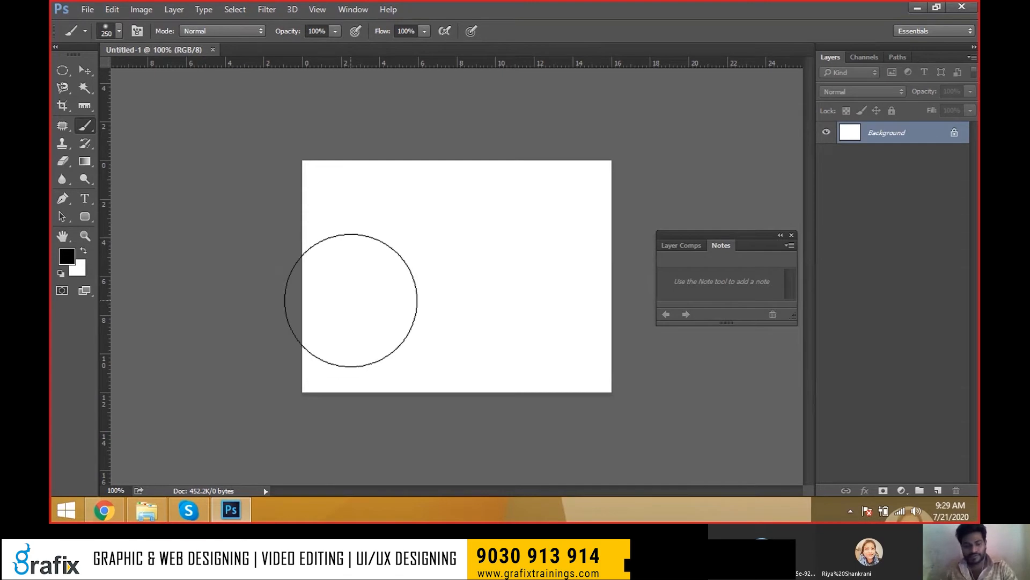
- Switch to the Psd-Keys file in Notepad and add the line "To increase and Decrease the Brush Size {}" at the end of the notes
{"action": "key", "text": "alt+Tab"}
{"action": "type", "text": "ase and Decrease the Brush Size"}
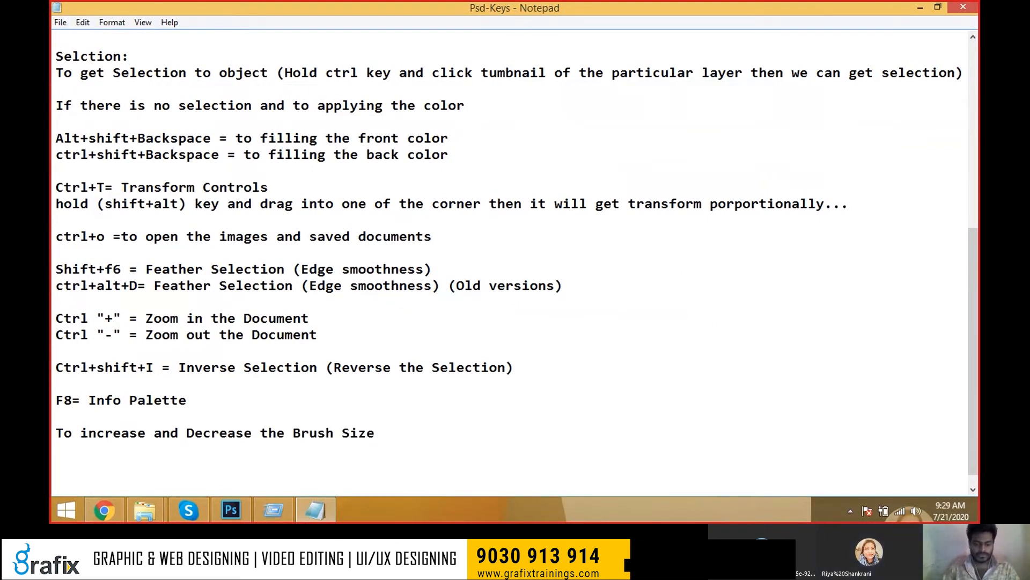
{"action": "type", "text": " {}"}
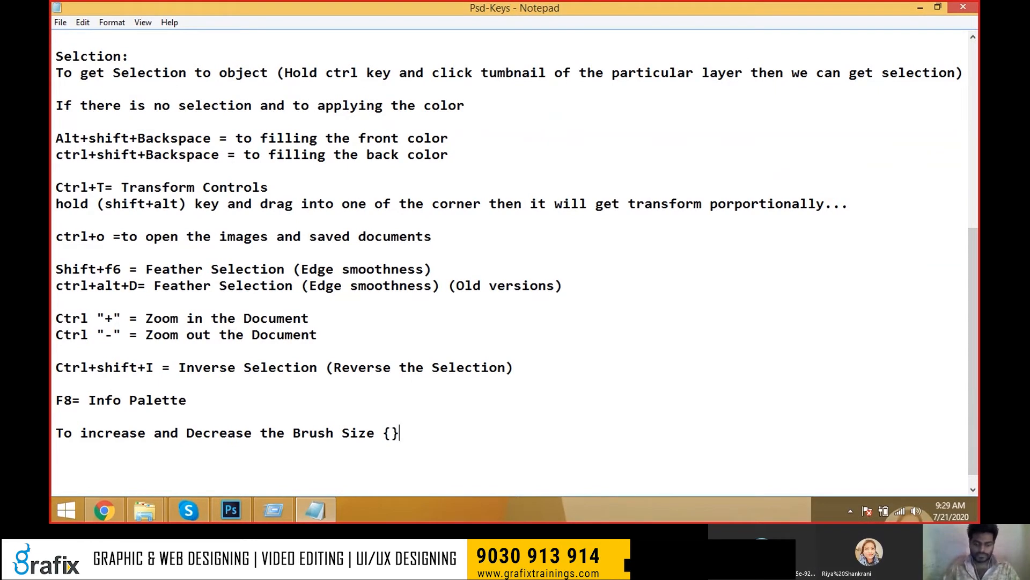
- Insert a long run of blank lines above the brush size note to separate it from the earlier shortcuts
{"action": "left_click", "coordinate": [359, 414]}
{"action": "key", "text": "Down"}
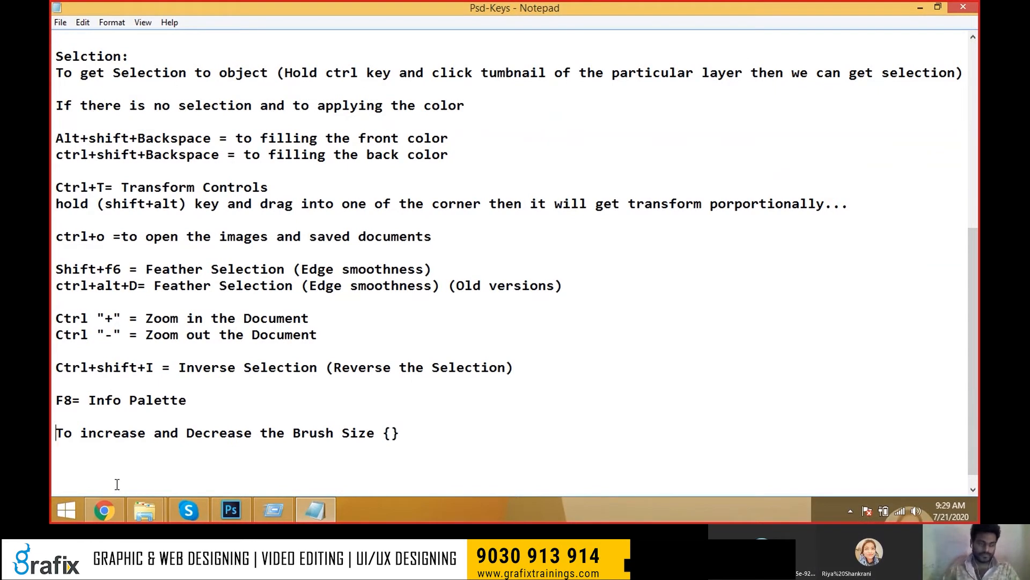
{"action": "key", "text": "Return"}
{"action": "key", "text": "Return"}
{"action": "key", "text": "Return"}
{"action": "key", "text": "Return"}
{"action": "key", "text": "Return"}
{"action": "key", "text": "Return"}
{"action": "key", "text": "Return"}
{"action": "key", "text": "Return"}
{"action": "key", "text": "Return"}
{"action": "key", "text": "Return"}
{"action": "key", "text": "Return"}
{"action": "key", "text": "Return"}
{"action": "key", "text": "Return"}
{"action": "key", "text": "Return"}
{"action": "key", "text": "Return"}
{"action": "key", "text": "Return"}
{"action": "key", "text": "Return"}
{"action": "key", "text": "Return"}
{"action": "key", "text": "Return"}
{"action": "key", "text": "Return"}
{"action": "key", "text": "Return"}
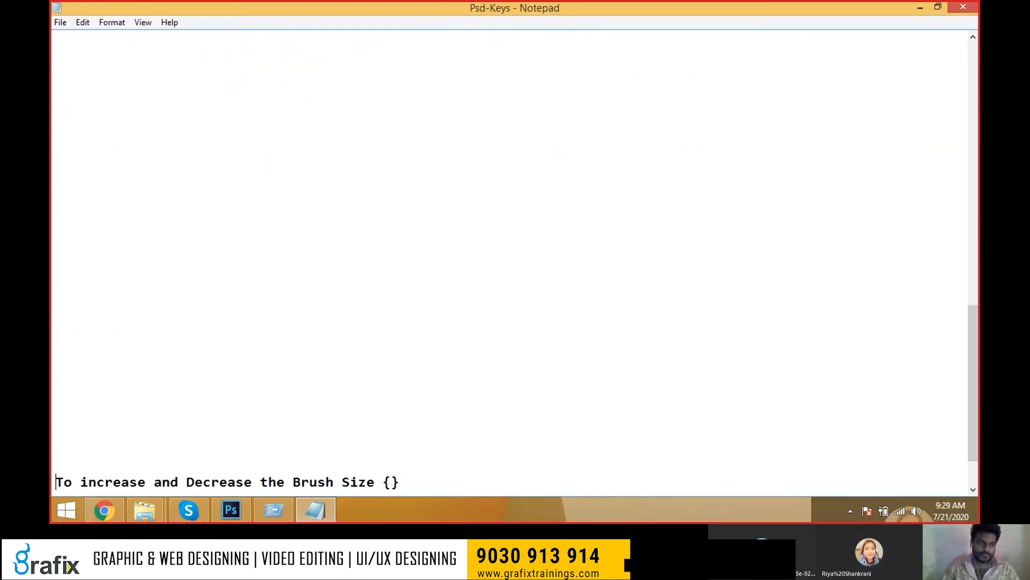
- Add the text "{ is for Decreasing" below the brush size note, leaving one blank line between them
{"action": "scroll", "coordinate": [144, 424], "scroll_direction": "down", "scroll_amount": 1}
{"action": "left_click", "coordinate": [460, 421]}
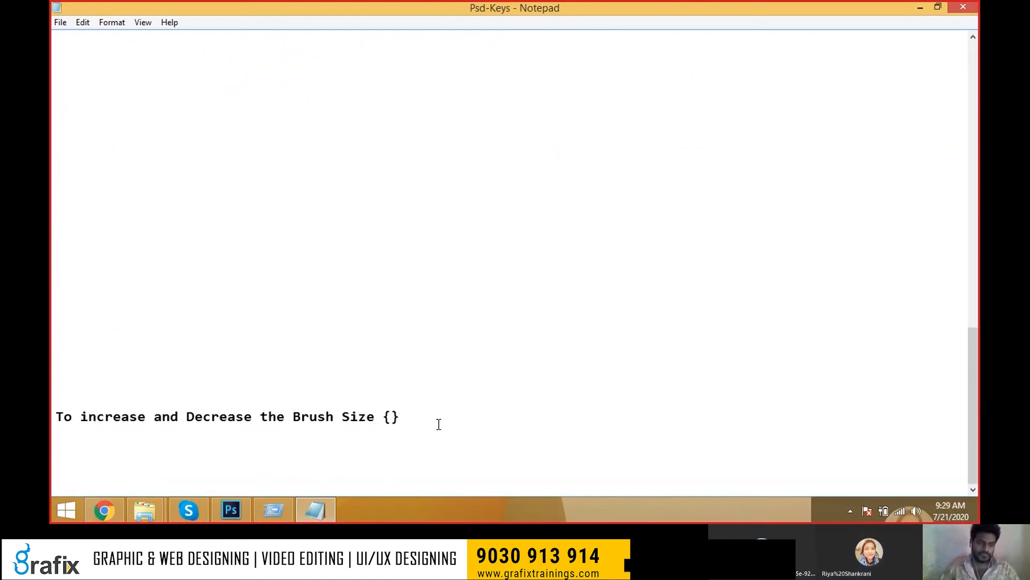
{"action": "key", "text": "Return"}
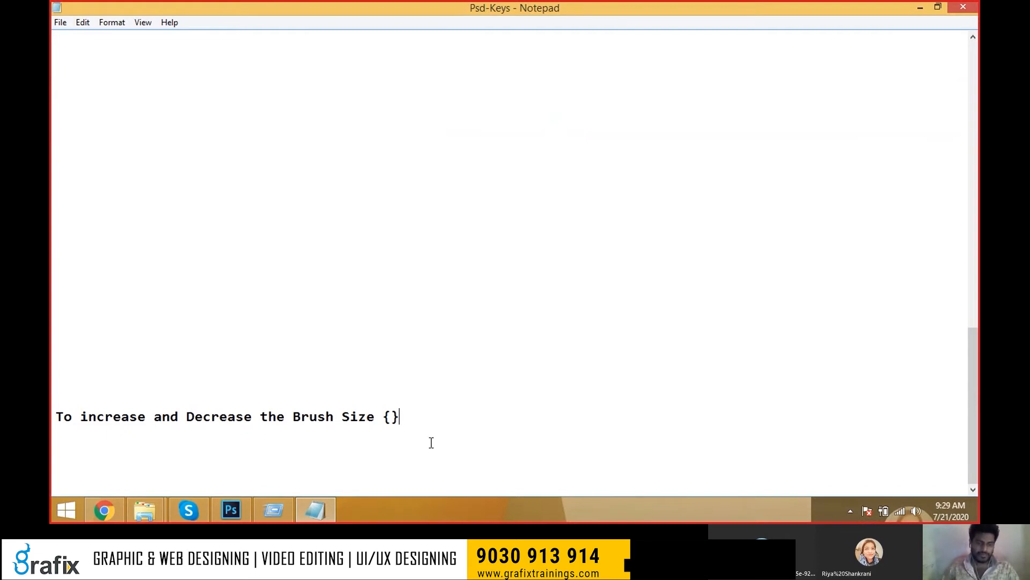
{"action": "key", "text": "Return"}
{"action": "type", "text": "{ "}
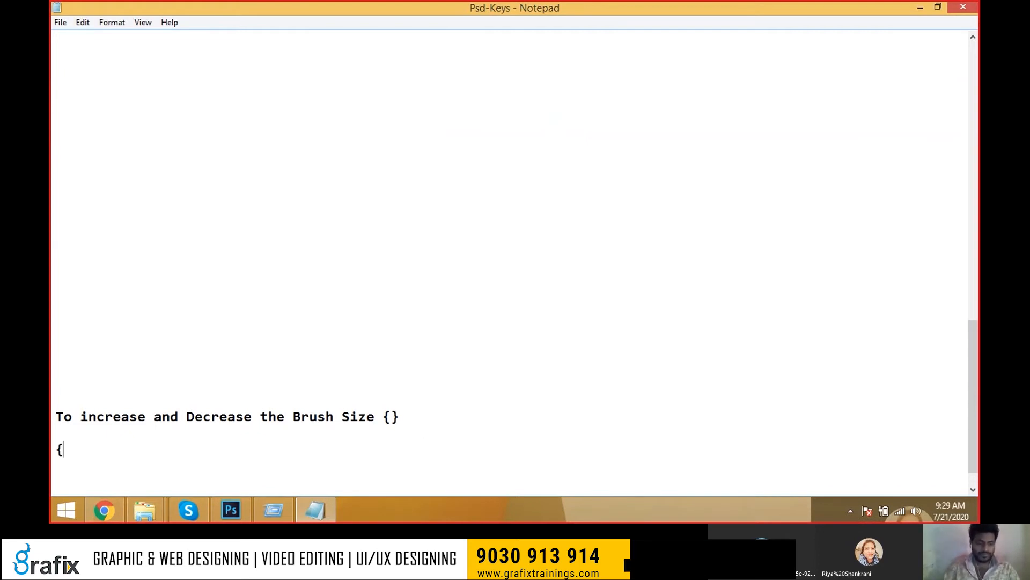
{"action": "type", "text": "is for D"}
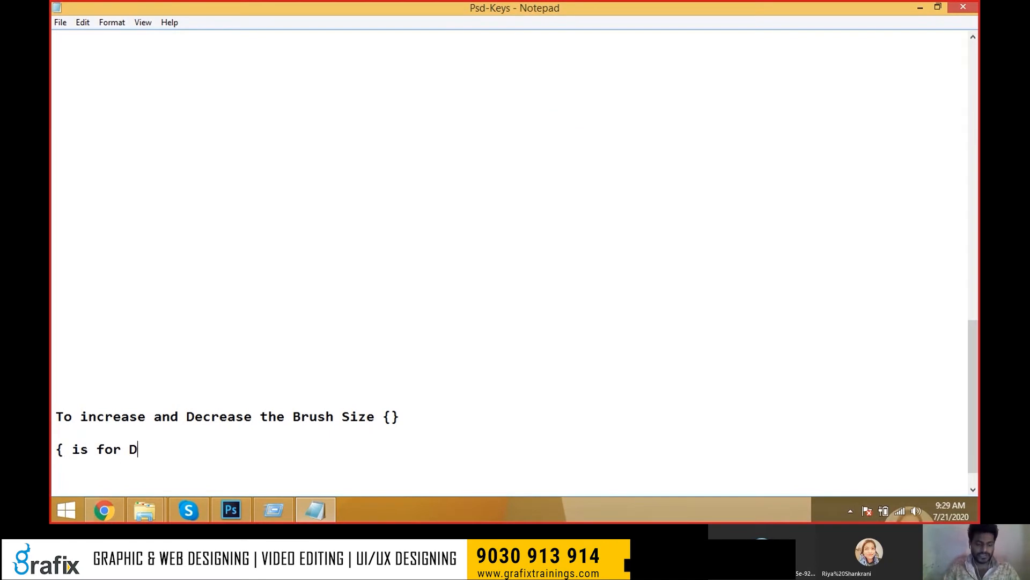
{"action": "type", "text": "ecreasing"}
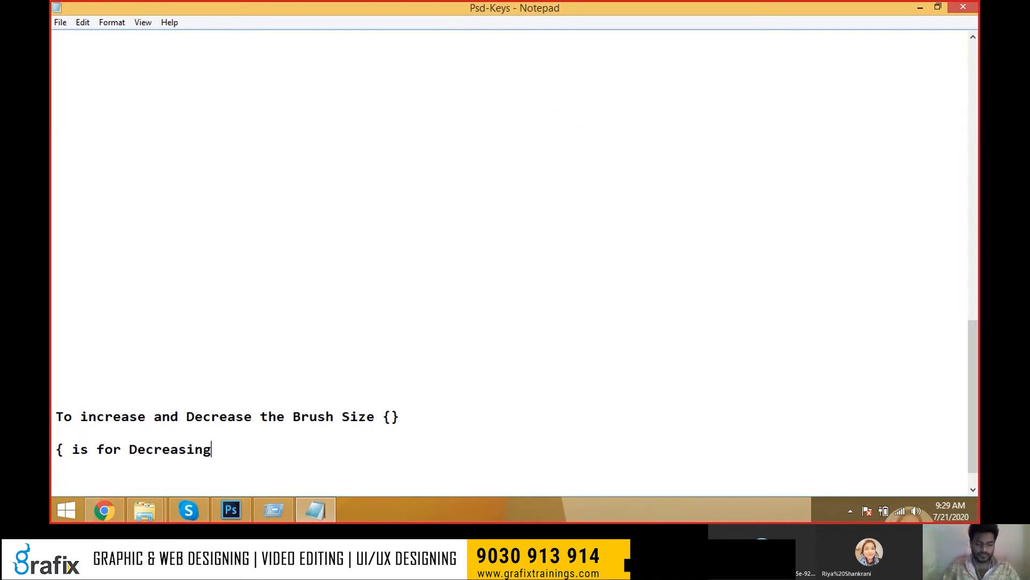
- Duplicate the "{ is for Decreasing" line directly below and change the copy's brace to "}"
{"action": "key", "text": "shift+Home"}
{"action": "key", "text": "ctrl+c"}
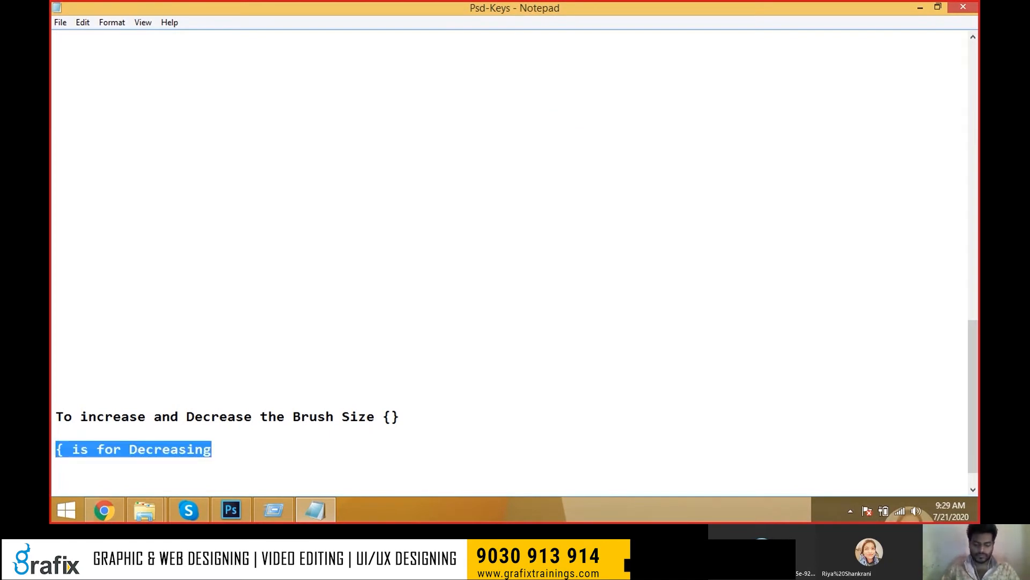
{"action": "left_click", "coordinate": [64, 449]}
{"action": "key", "text": "Return"}
{"action": "key", "text": "BackSpace"}
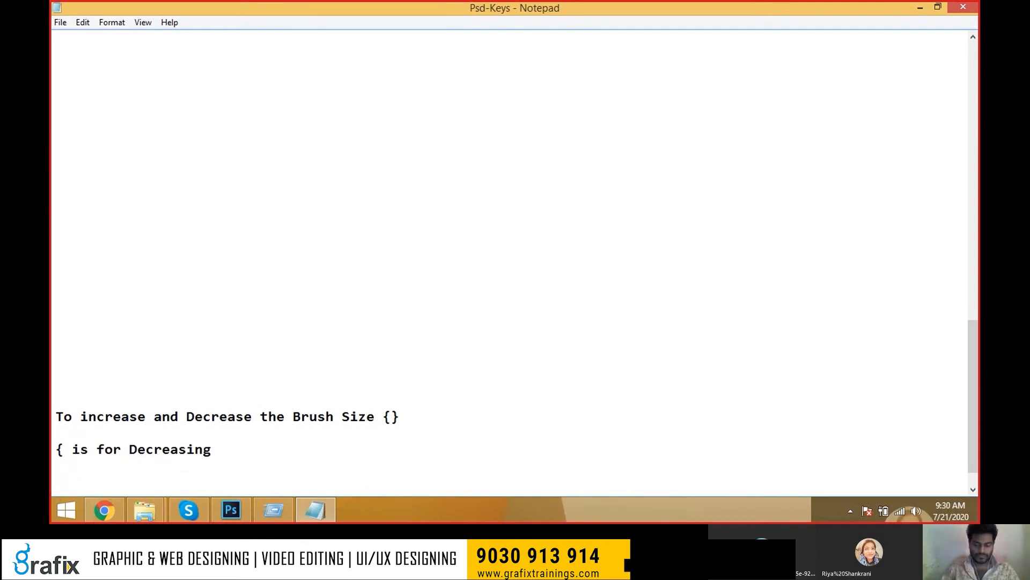
{"action": "key", "text": "Return"}
{"action": "key", "text": "ctrl+v"}
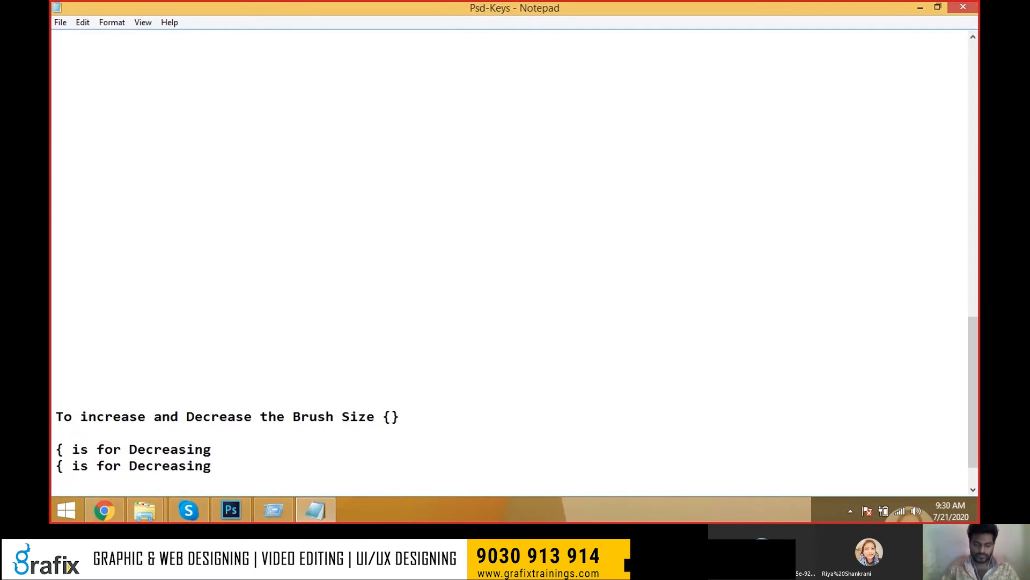
{"action": "key", "text": "BackSpace"}
{"action": "key", "text": "Delete"}
{"action": "type", "text": "}"}
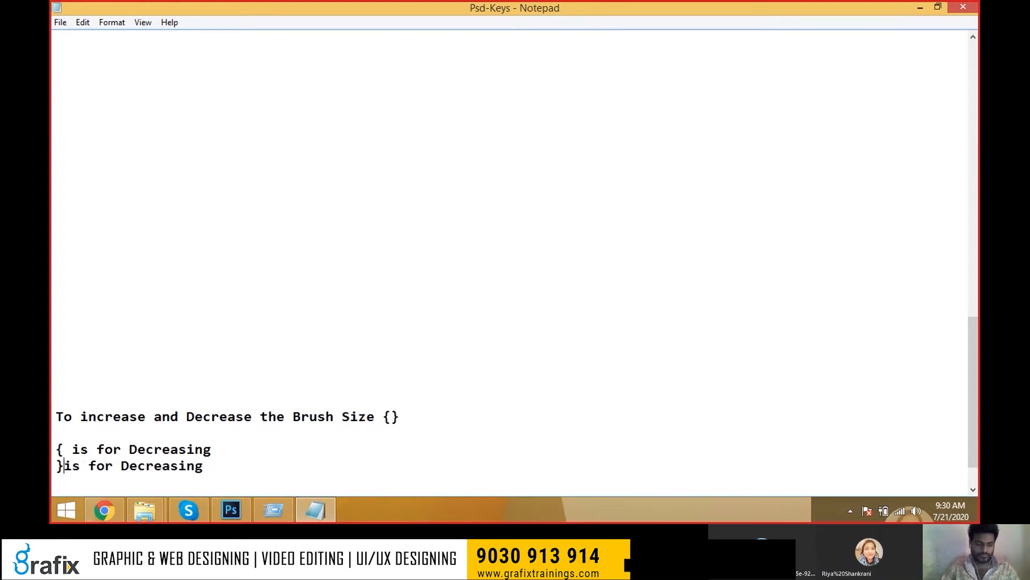
- Change the copied line to "} is for Increasing the brush size" and end the line above with "the brush size" too
{"action": "double_click", "coordinate": [182, 468]}
{"action": "type", "text": "Increase"}
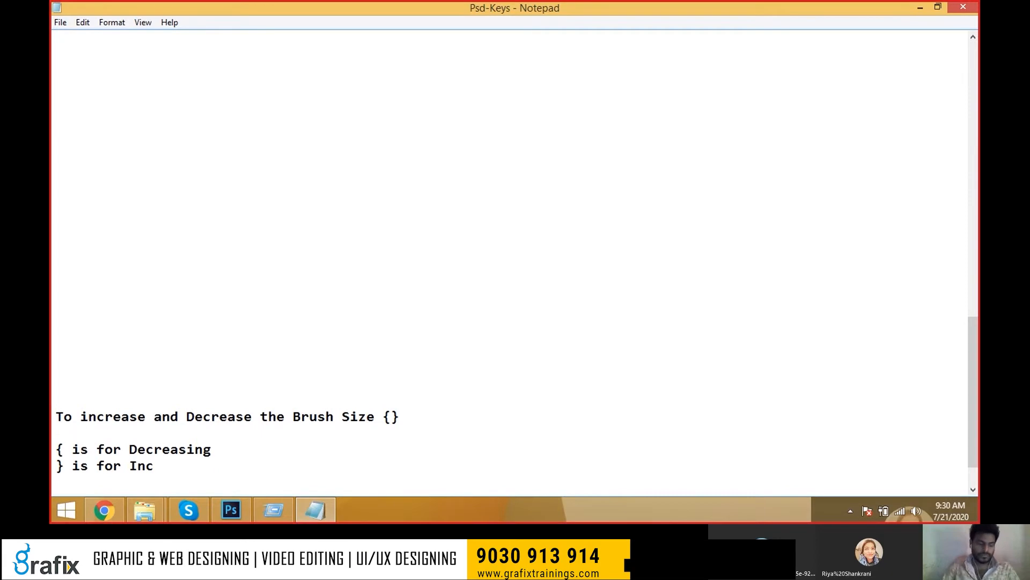
{"action": "key", "text": "BackSpace"}
{"action": "type", "text": "ing the brush size"}
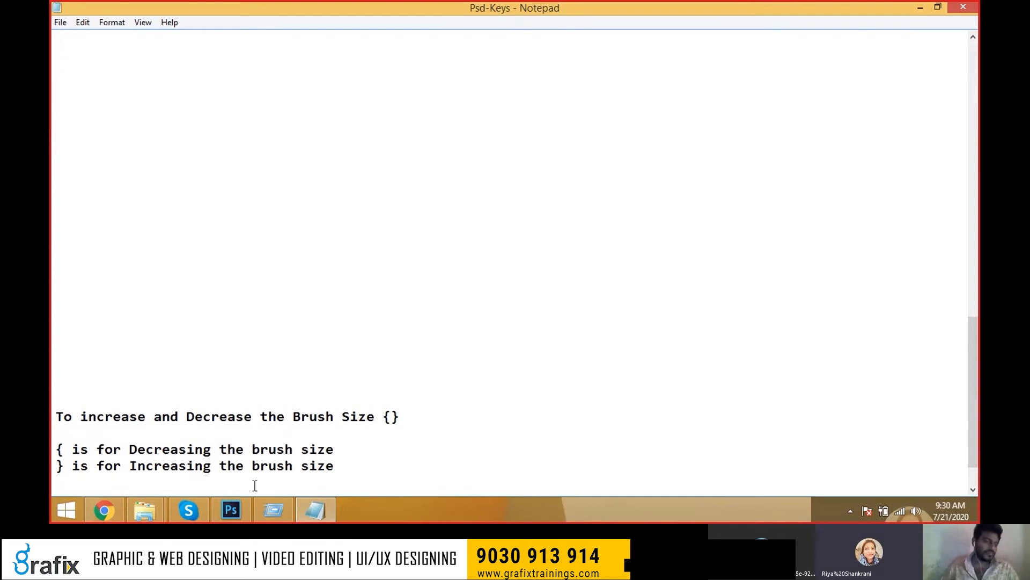
{"action": "scroll", "coordinate": [444, 218], "scroll_direction": "down", "scroll_amount": 1}
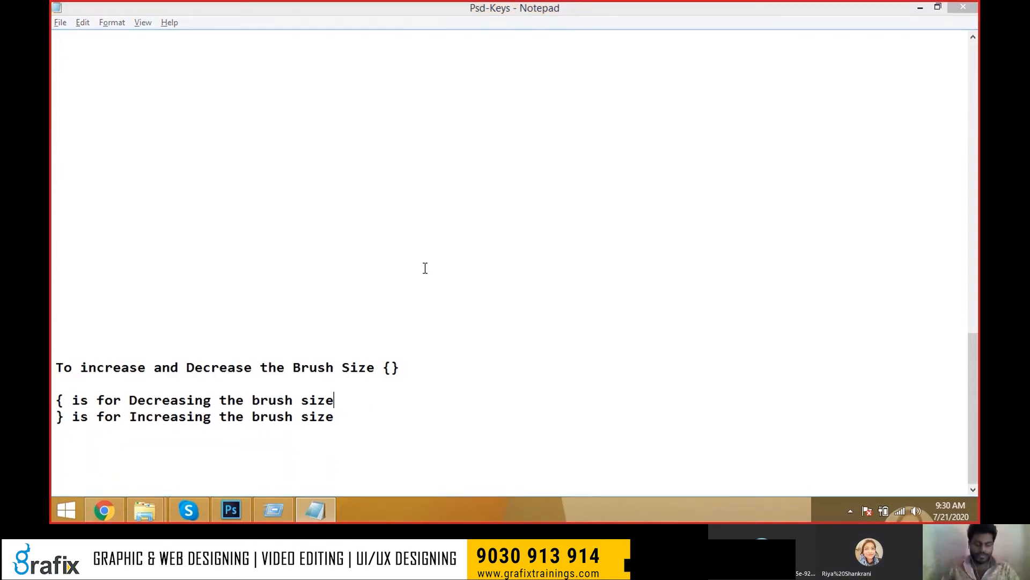
- Switch back to Photoshop and shrink the brush to 100 px
{"action": "key", "text": "alt+Tab"}
{"action": "key", "text": "alt+Tab"}
{"action": "key", "text": "alt+Tab"}
{"action": "key", "text": "alt+Tab"}
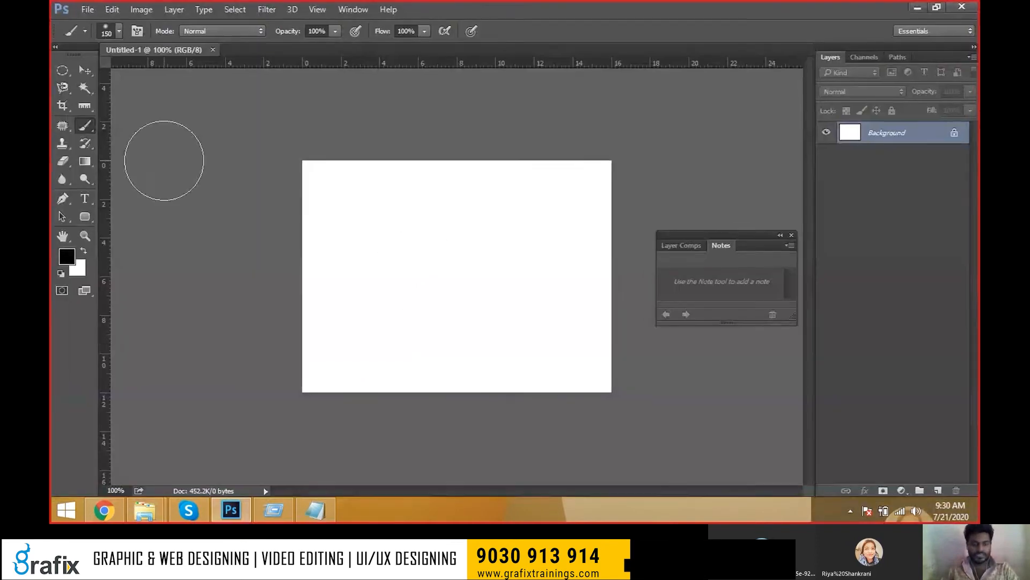
{"action": "key", "text": "bracketleft"}
{"action": "key", "text": "bracketleft"}
{"action": "key", "text": "bracketleft"}
{"action": "key", "text": "bracketleft"}
{"action": "key", "text": "bracketleft"}
{"action": "key", "text": "bracketleft"}
{"action": "key", "text": "bracketleft"}
{"action": "key", "text": "bracketleft"}
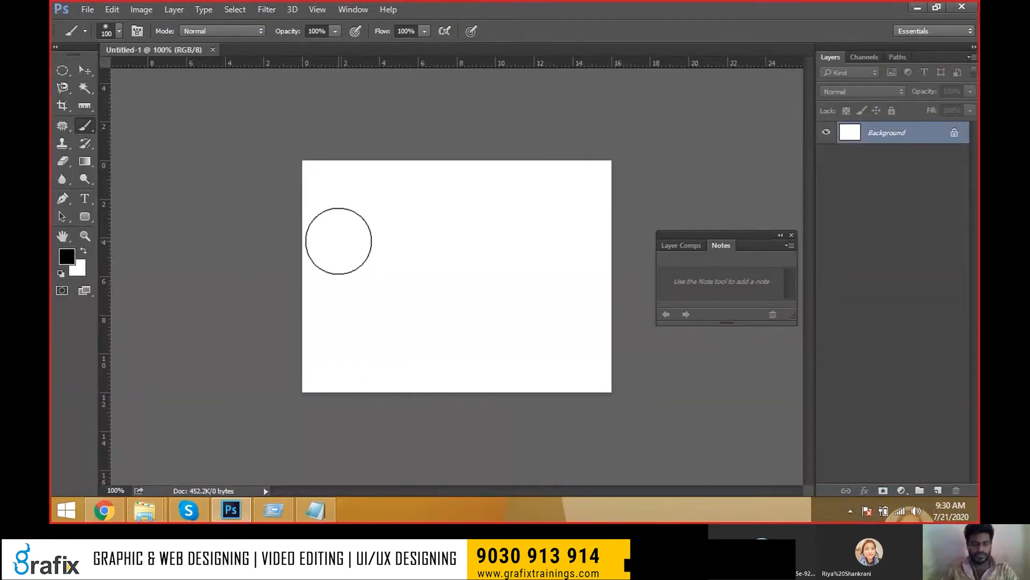
- Enlarge the brush to 175 px
{"action": "key", "text": "bracketright"}
{"action": "key", "text": "bracketright"}
{"action": "key", "text": "bracketright"}
{"action": "key", "text": "bracketright"}
{"action": "key", "text": "bracketright"}
{"action": "key", "text": "bracketright"}
{"action": "key", "text": "bracketright"}
{"action": "key", "text": "bracketright"}
{"action": "key", "text": "bracketright"}
{"action": "key", "text": "bracketright"}
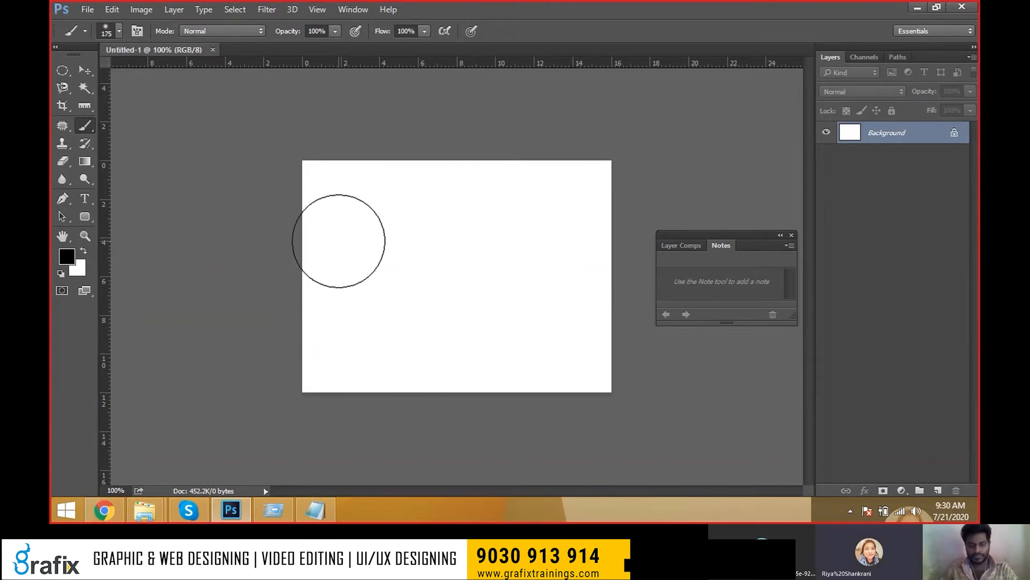
- Shrink the brush to 40 px
{"action": "key", "text": "bracketleft"}
{"action": "key", "text": "bracketleft"}
{"action": "key", "text": "bracketleft"}
{"action": "key", "text": "bracketleft"}
{"action": "key", "text": "bracketleft"}
{"action": "key", "text": "bracketleft"}
{"action": "key", "text": "bracketleft"}
{"action": "key", "text": "bracketleft"}
{"action": "key", "text": "bracketleft"}
{"action": "key", "text": "bracketleft"}
{"action": "key", "text": "bracketleft"}
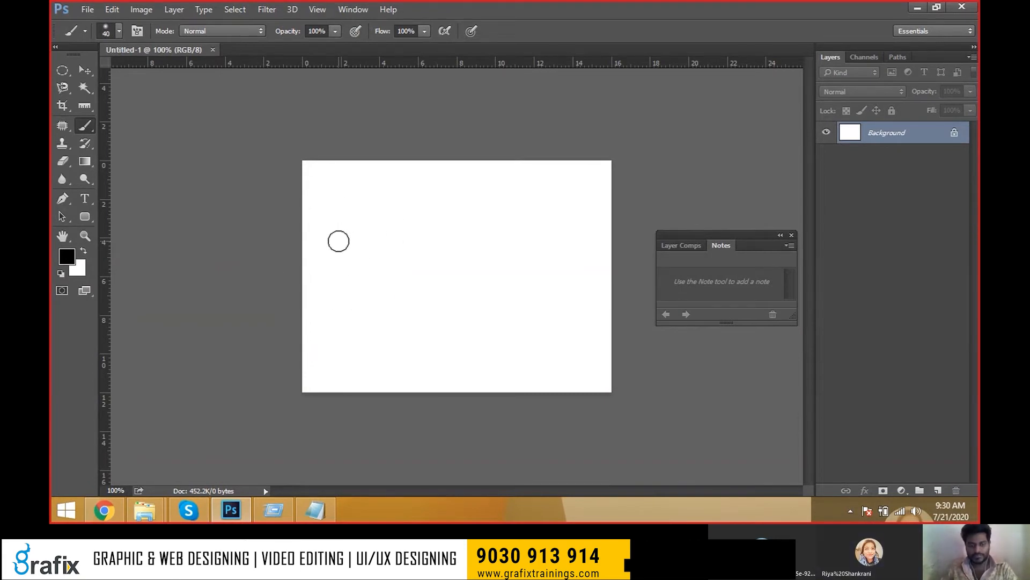
- Enlarge the brush to 100 px
{"action": "key", "text": "bracketright"}
{"action": "key", "text": "bracketright"}
{"action": "key", "text": "bracketright"}
{"action": "key", "text": "bracketright"}
{"action": "key", "text": "bracketright"}
{"action": "key", "text": "bracketright"}
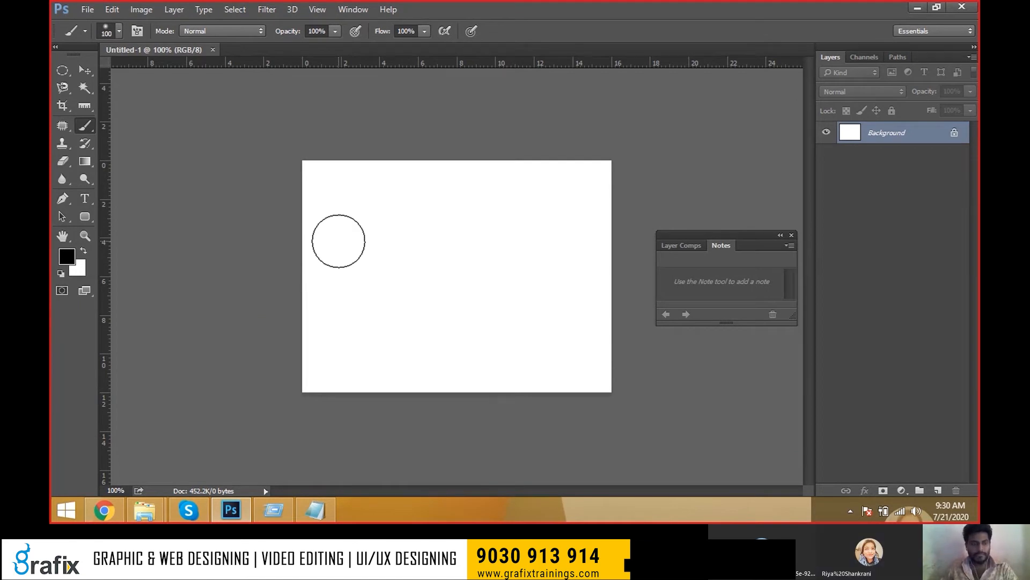
- Select the Brush tool from its tool group and pick the hard round preset with 100% hardness
{"action": "right_click", "coordinate": [85, 126]}
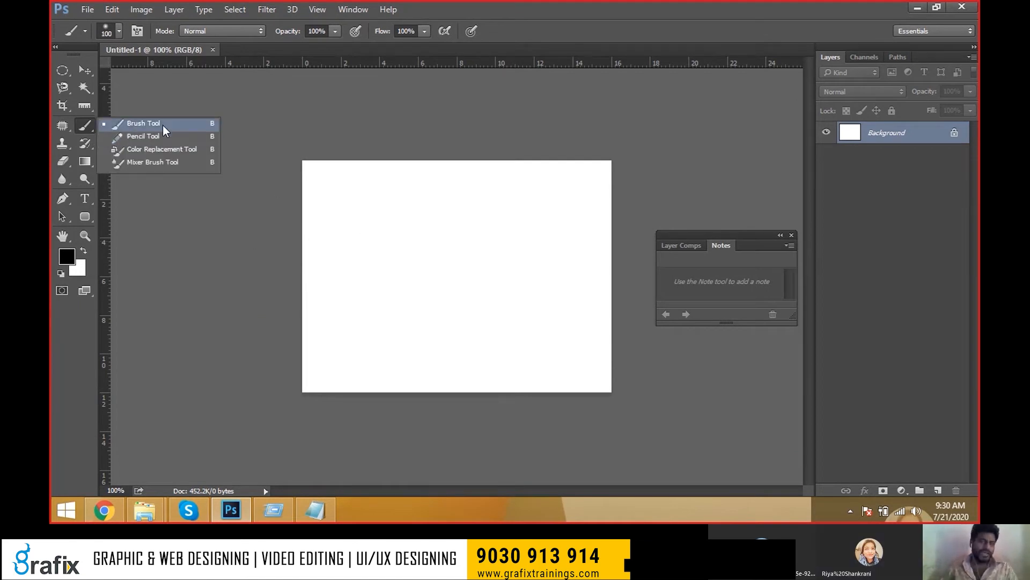
{"action": "left_click", "coordinate": [143, 123]}
{"action": "left_click", "coordinate": [118, 31]}
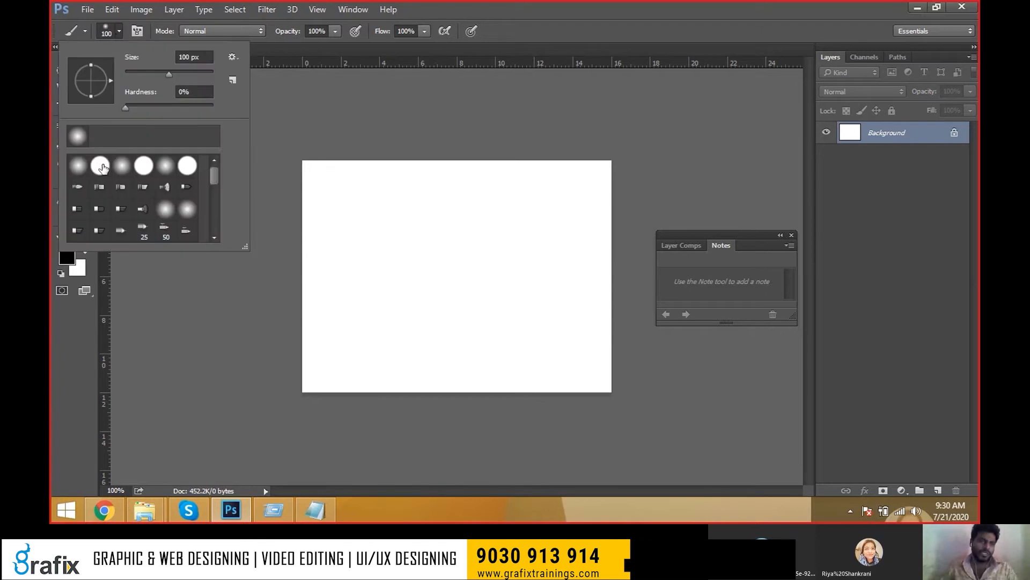
{"action": "double_click", "coordinate": [100, 165]}
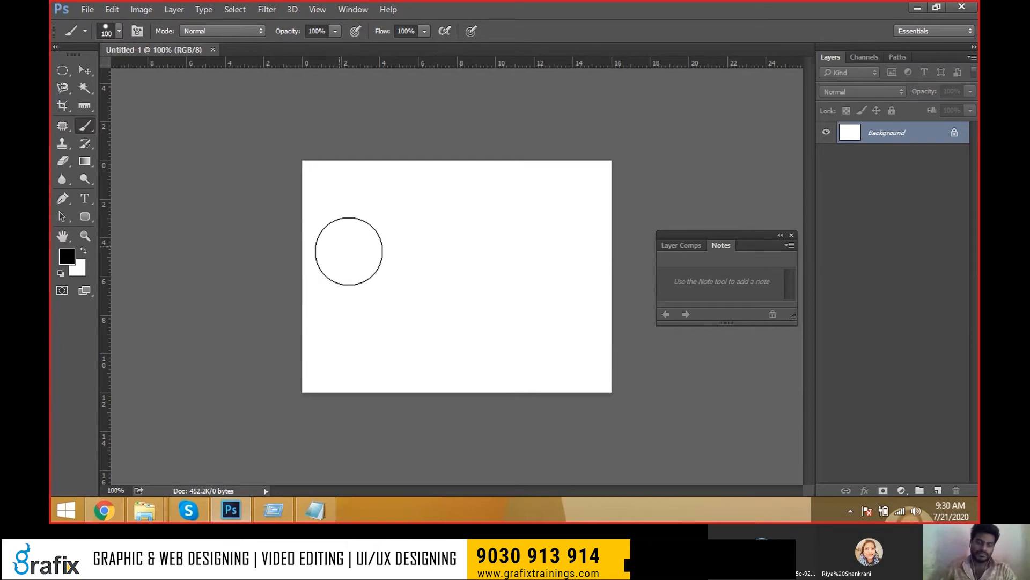
- Reduce the hard brush to 50 px and paint a short, thick diagonal black stroke in the canvas's upper-left area
{"action": "key", "text": "bracketleft"}
{"action": "key", "text": "bracketleft"}
{"action": "key", "text": "bracketleft"}
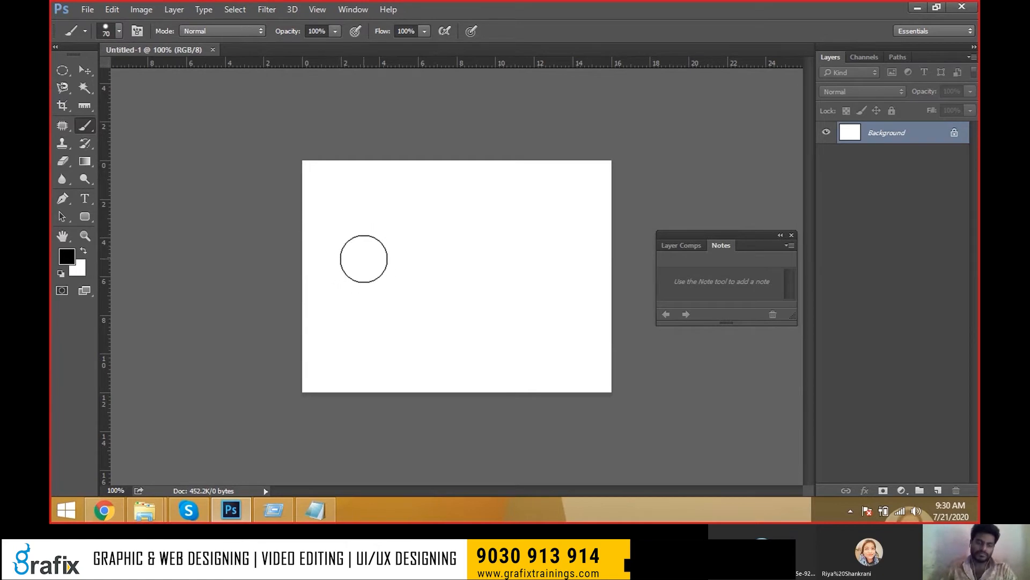
{"action": "key", "text": "bracketleft"}
{"action": "left_click_drag", "start_coordinate": [333, 274], "coordinate": [403, 211]}
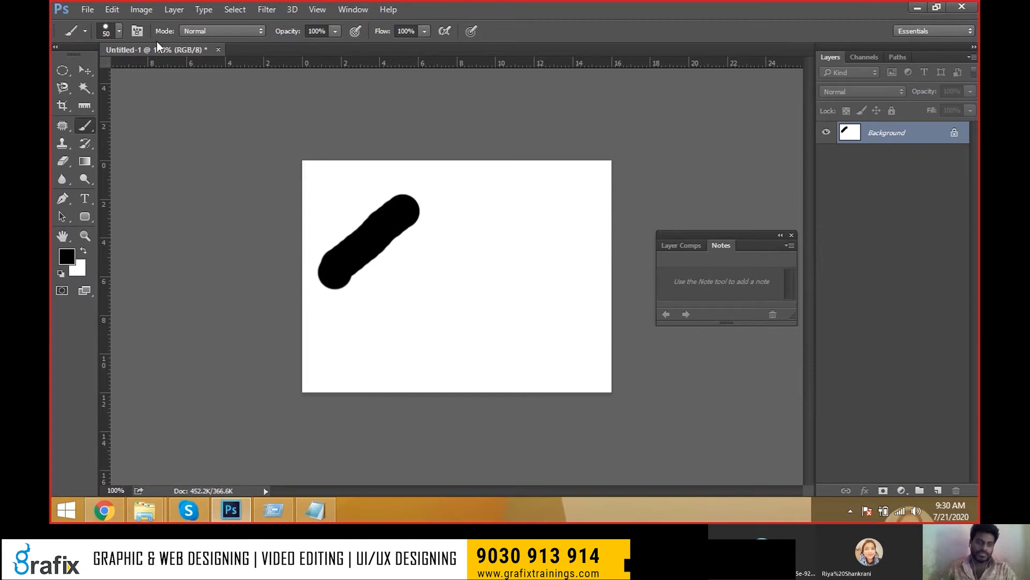
- Pick a soft round brush preset, reduce it to 30 px and paint a long curved black stroke below the thick one
{"action": "left_click", "coordinate": [119, 32]}
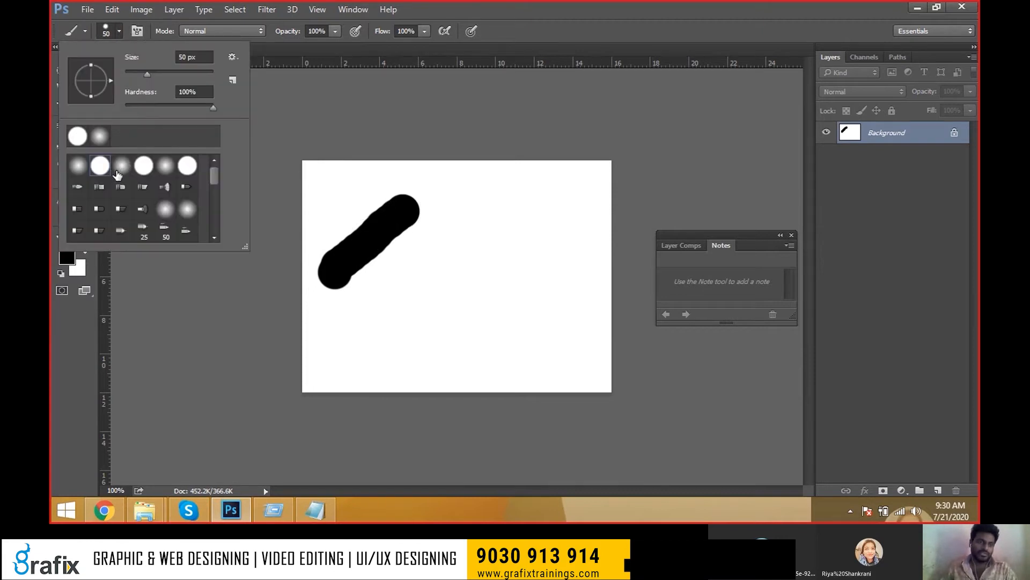
{"action": "double_click", "coordinate": [117, 174]}
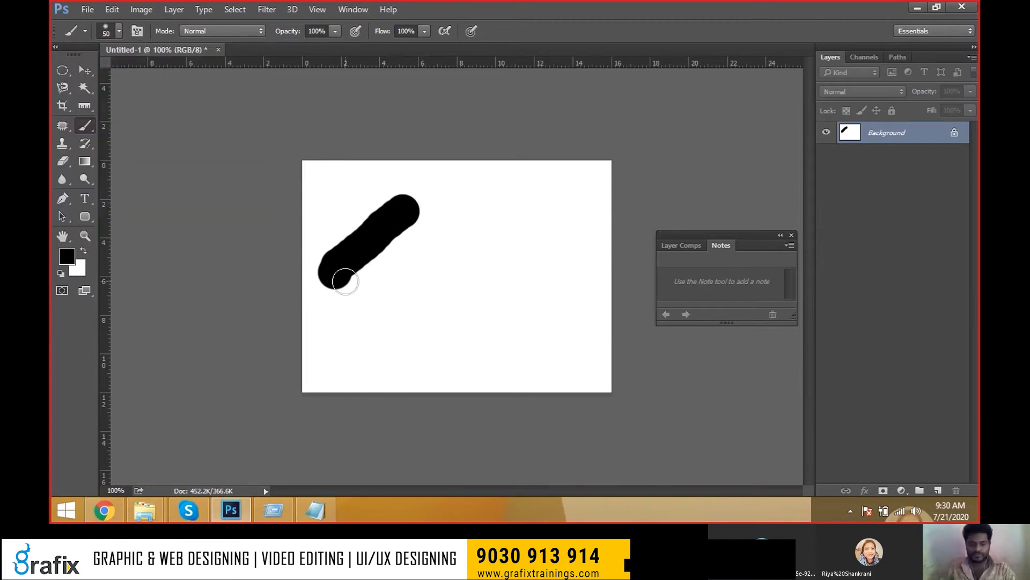
{"action": "key", "text": "bracketleft"}
{"action": "key", "text": "bracketleft"}
{"action": "left_click", "coordinate": [342, 319]}
{"action": "mouse_move", "coordinate": [339, 320]}
{"action": "left_mouse_down"}
{"action": "mouse_move", "coordinate": [355, 306]}
{"action": "mouse_move", "coordinate": [559, 249]}
{"action": "left_mouse_up"}
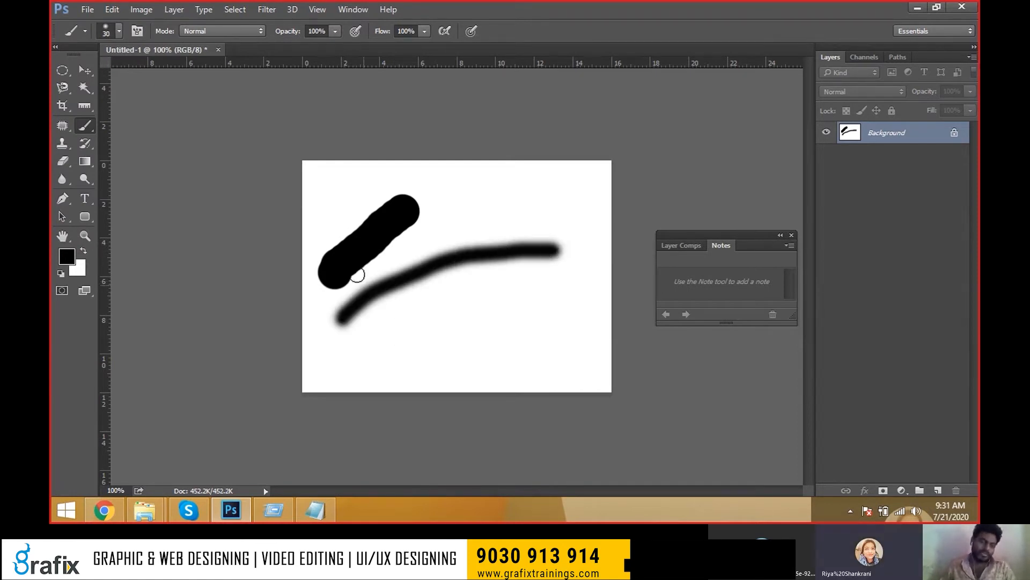
- Set the foreground colour to red (#fd0707) and paint two soft red strokes, one below the black curve and one down the canvas's right side
{"action": "key", "text": "i"}
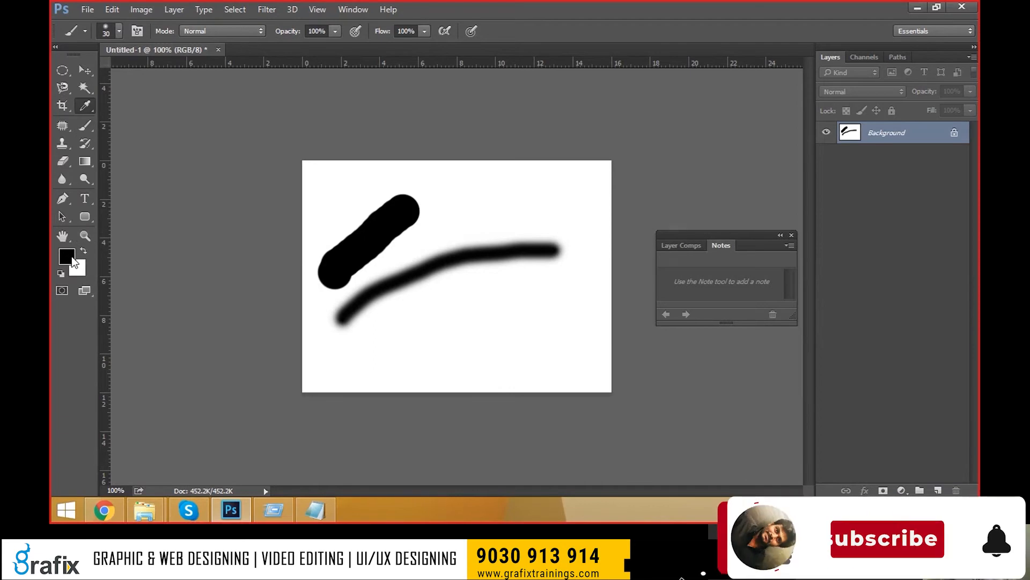
{"action": "left_click", "coordinate": [72, 256]}
{"action": "left_click", "coordinate": [508, 117]}
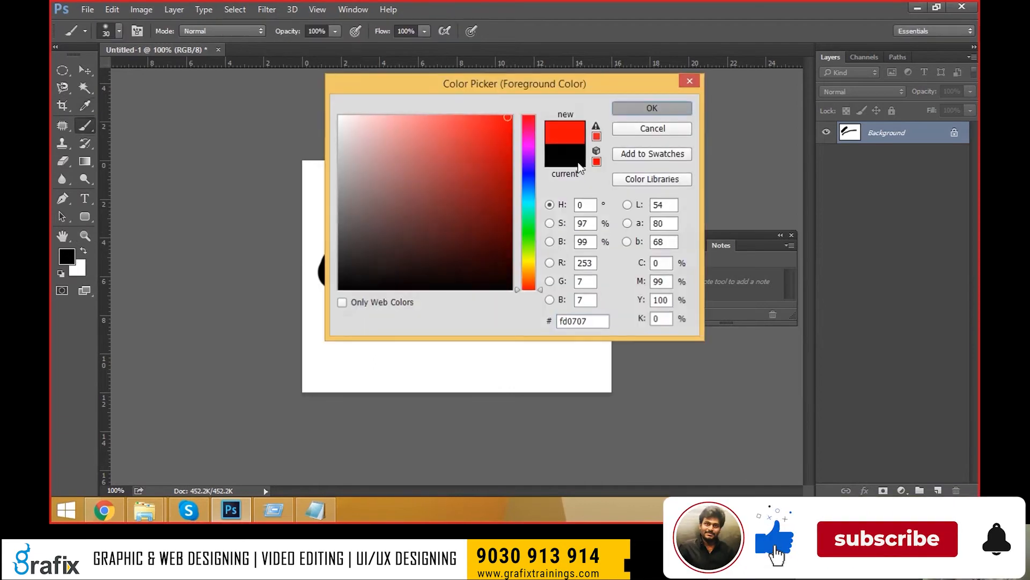
{"action": "key", "text": "Return"}
{"action": "left_click_drag", "start_coordinate": [356, 373], "coordinate": [541, 293]}
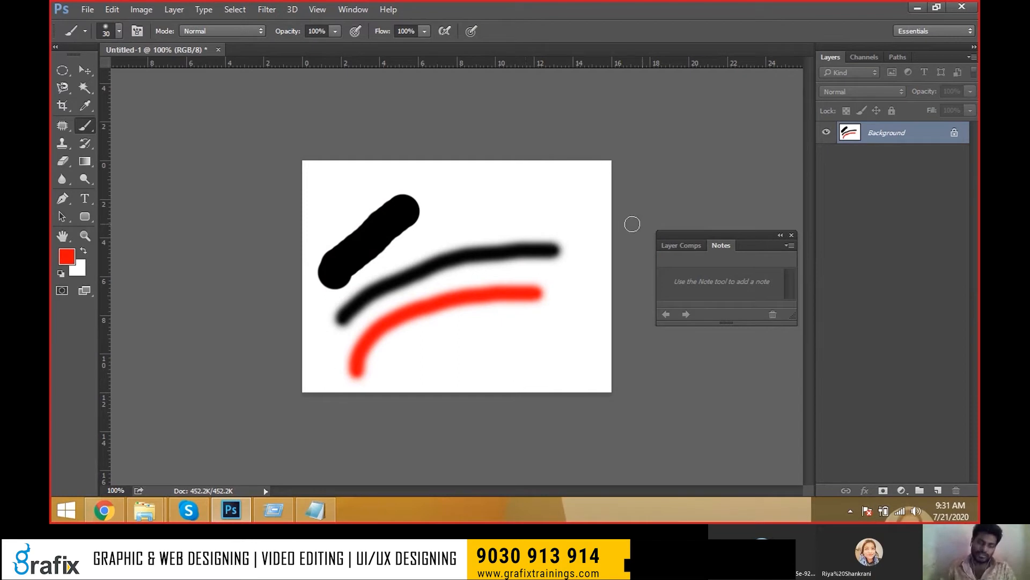
{"action": "mouse_move", "coordinate": [556, 212]}
{"action": "left_mouse_down"}
{"action": "mouse_move", "coordinate": [568, 283]}
{"action": "mouse_move", "coordinate": [538, 354]}
{"action": "mouse_move", "coordinate": [519, 369]}
{"action": "left_mouse_up"}
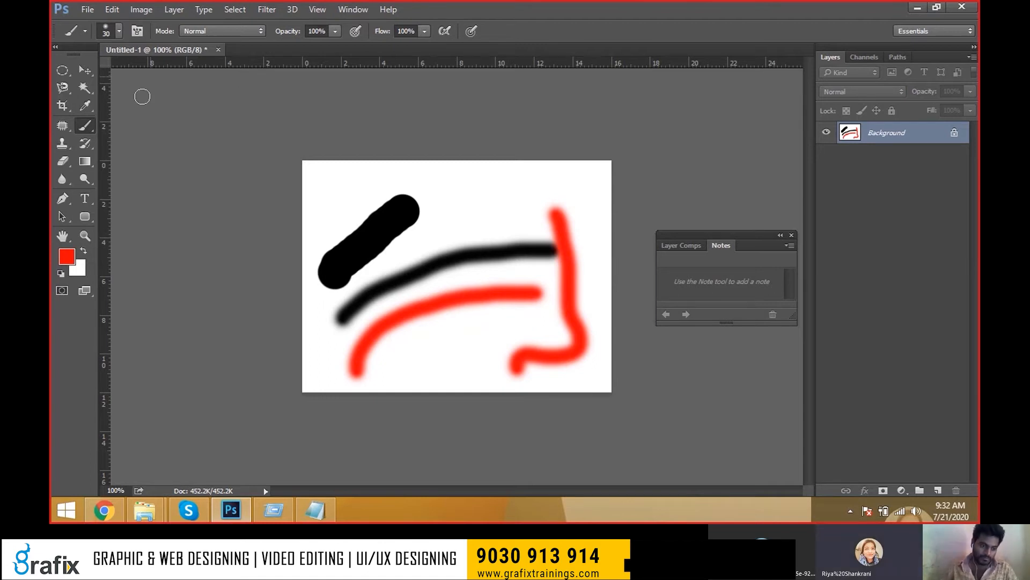
{"action": "right_click", "coordinate": [103, 511]}
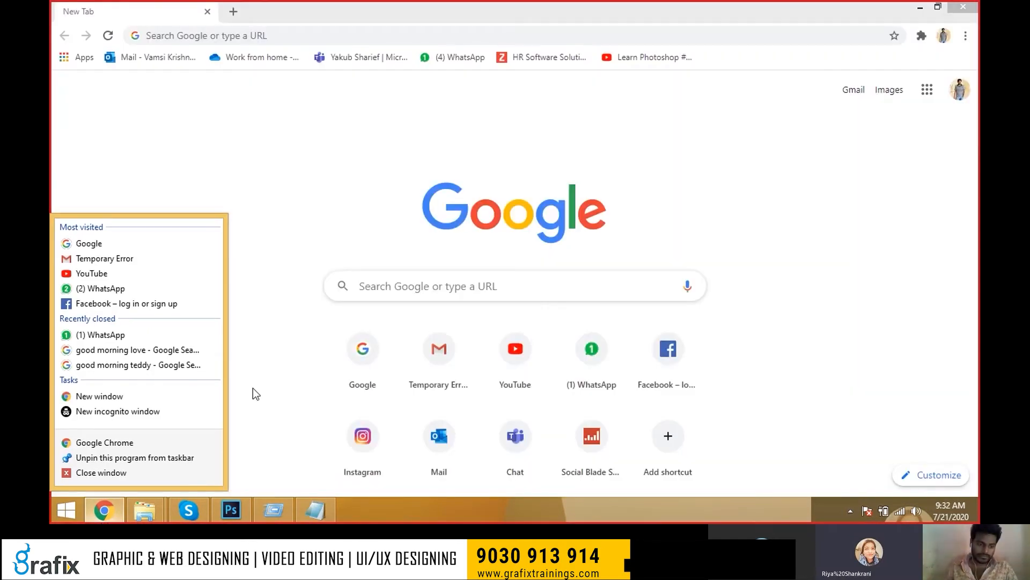
{"action": "key", "text": "super+d"}
{"action": "left_click", "coordinate": [273, 420]}
{"action": "key", "text": "super"}
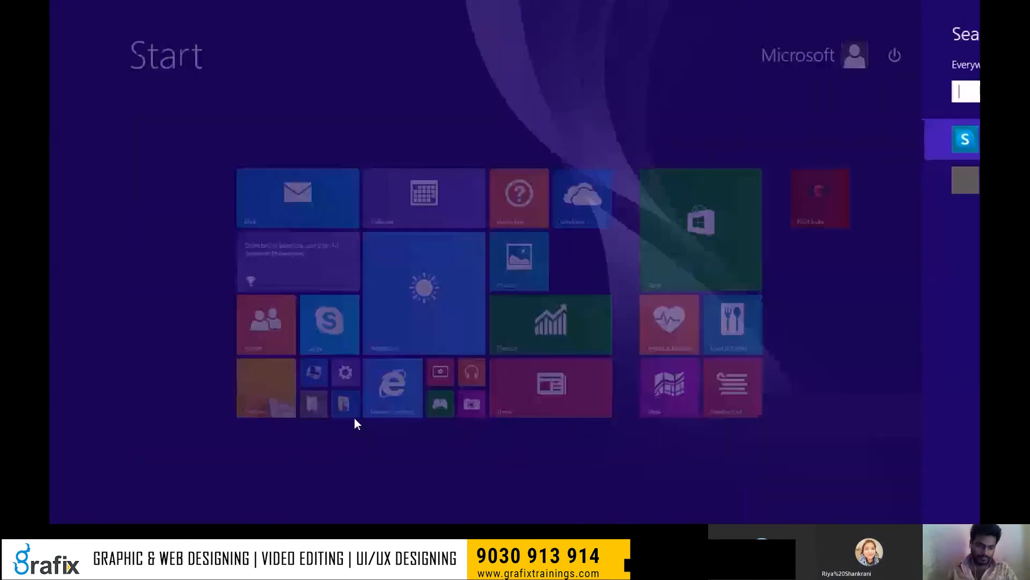
{"action": "key", "text": "super"}
- Switch to the Skype call, view its participant list and return to Photoshop
{"action": "left_click", "coordinate": [197, 517]}
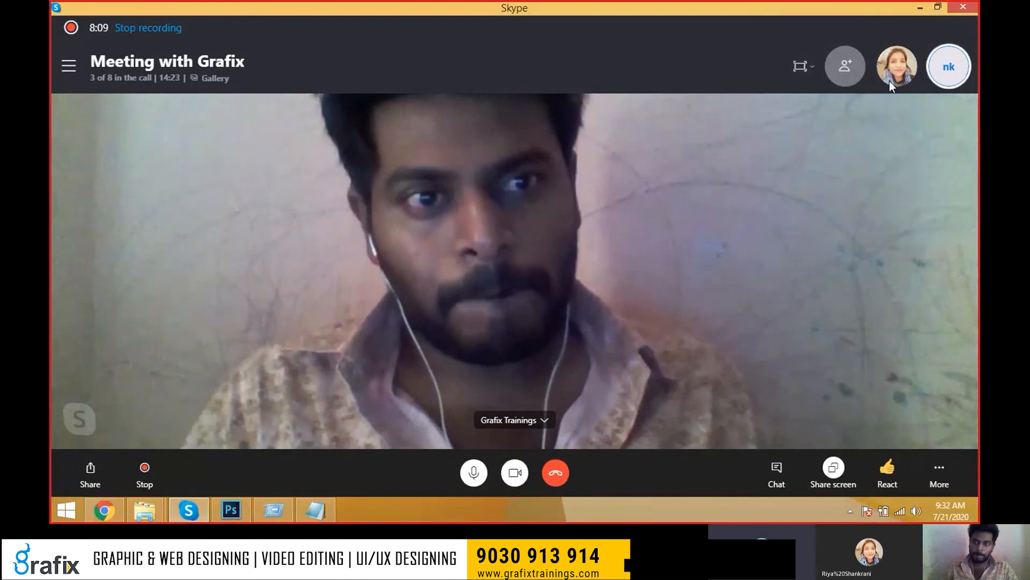
{"action": "key", "text": "super+d"}
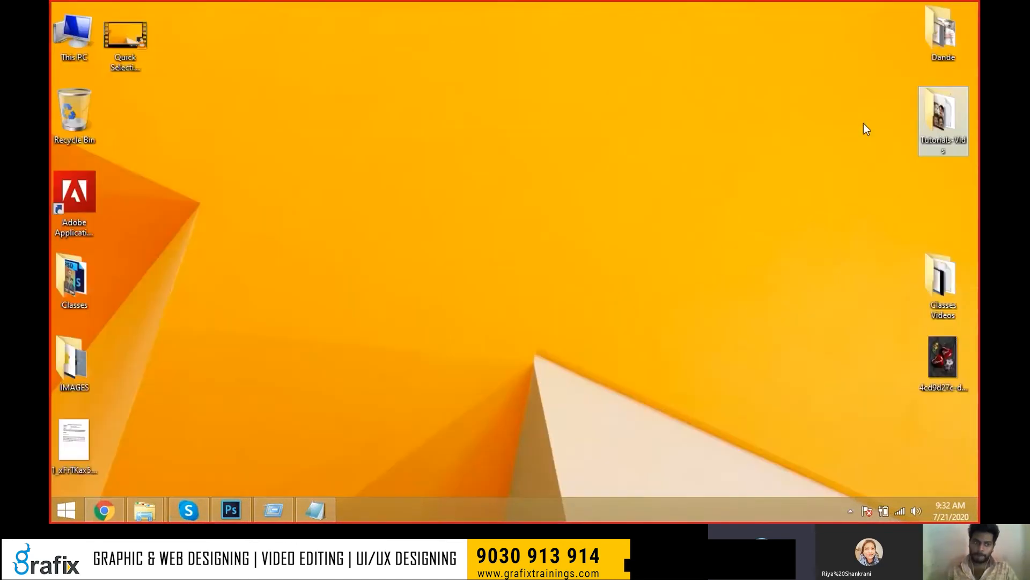
{"action": "key", "text": "super+d"}
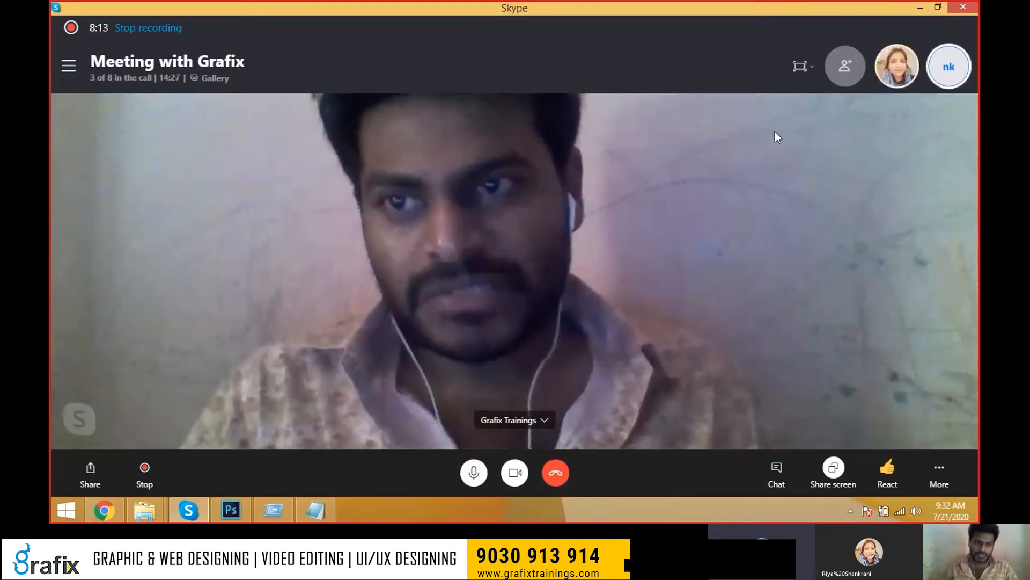
{"action": "key", "text": "super+d"}
{"action": "key", "text": "super+d"}
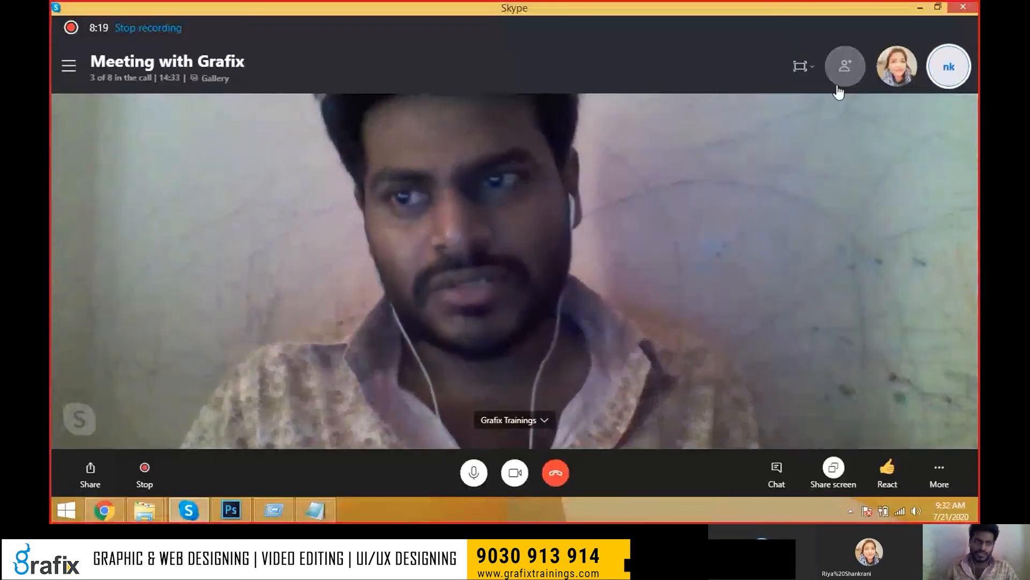
{"action": "left_click", "coordinate": [845, 66]}
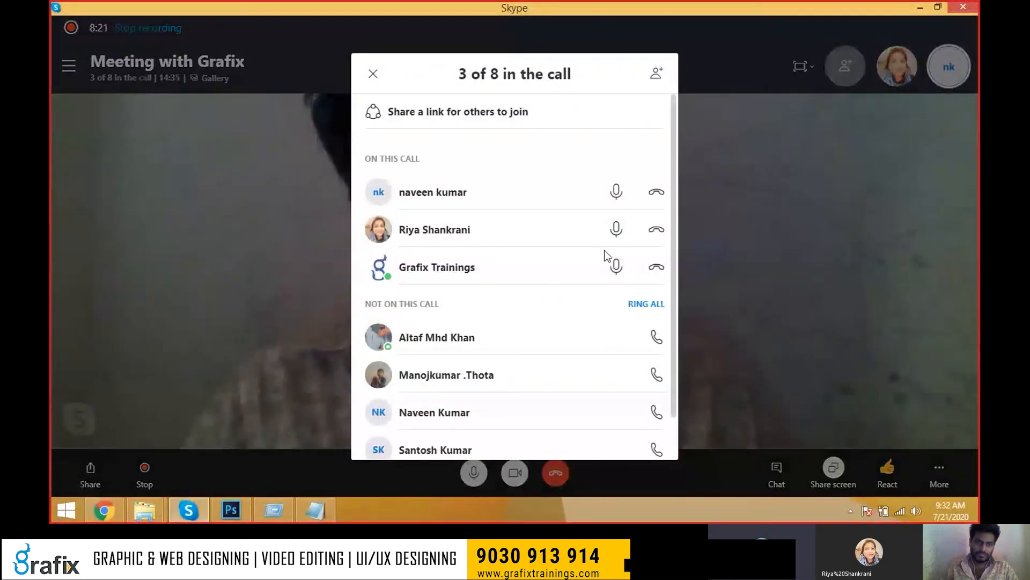
{"action": "key", "text": "alt+Tab"}
{"action": "key", "text": "alt+Tab"}
{"action": "key", "text": "alt+Tab"}
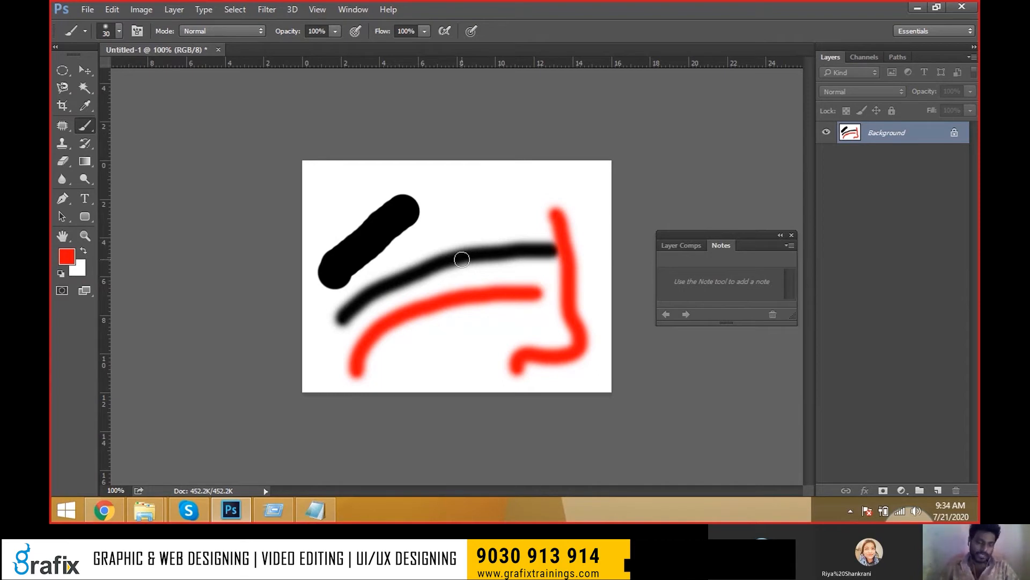
- Reselect the Brush tool and paint a wavy soft red stroke along the canvas's lower middle
{"action": "key", "text": "v"}
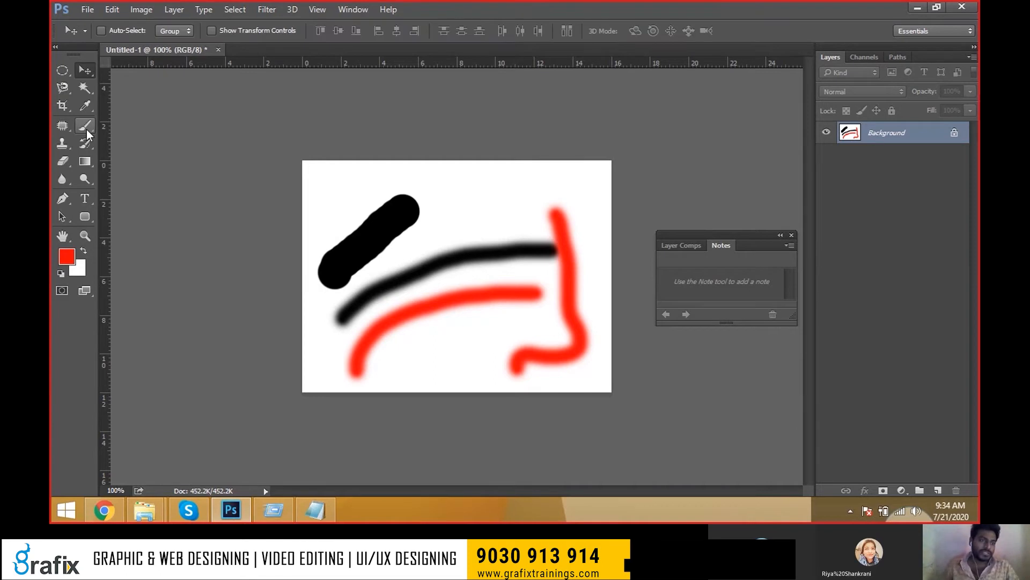
{"action": "left_click", "coordinate": [86, 127]}
{"action": "mouse_move", "coordinate": [401, 381]}
{"action": "left_mouse_down"}
{"action": "mouse_move", "coordinate": [414, 349]}
{"action": "mouse_move", "coordinate": [534, 326]}
{"action": "left_mouse_up"}
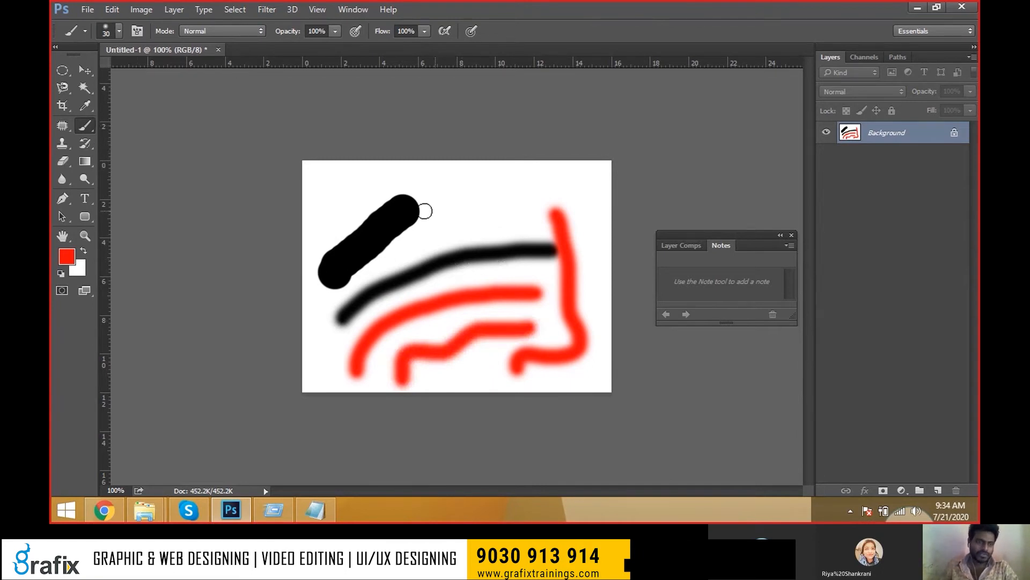
- Enlarge the brush to 136 px, paint broad red strokes with soft and 80% hardness, and return the hardness to 0%
{"action": "left_click", "coordinate": [105, 27]}
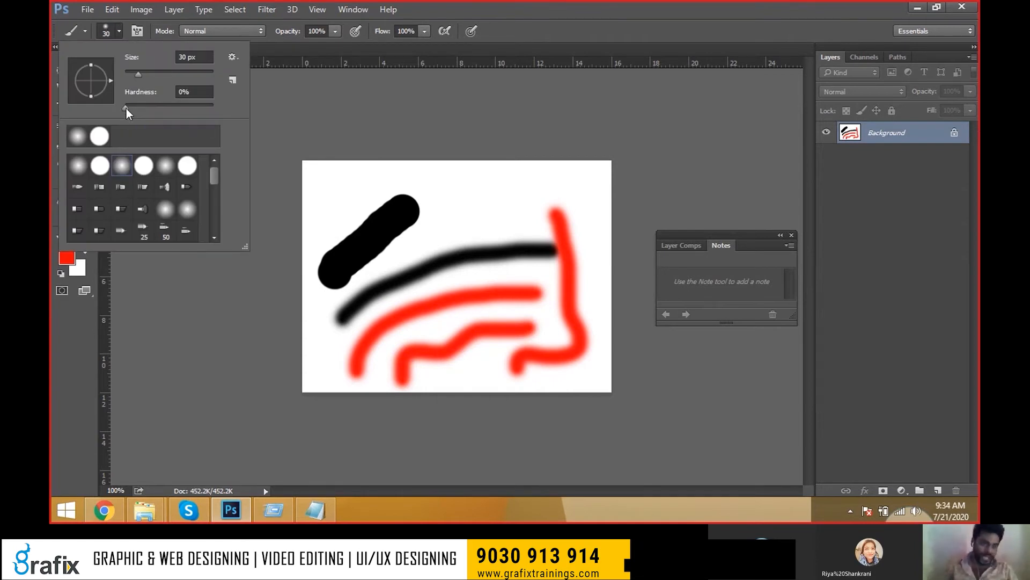
{"action": "left_click_drag", "start_coordinate": [126, 108], "coordinate": [163, 109]}
{"action": "type", "text": "0"}
{"action": "left_click_drag", "start_coordinate": [138, 74], "coordinate": [177, 74]}
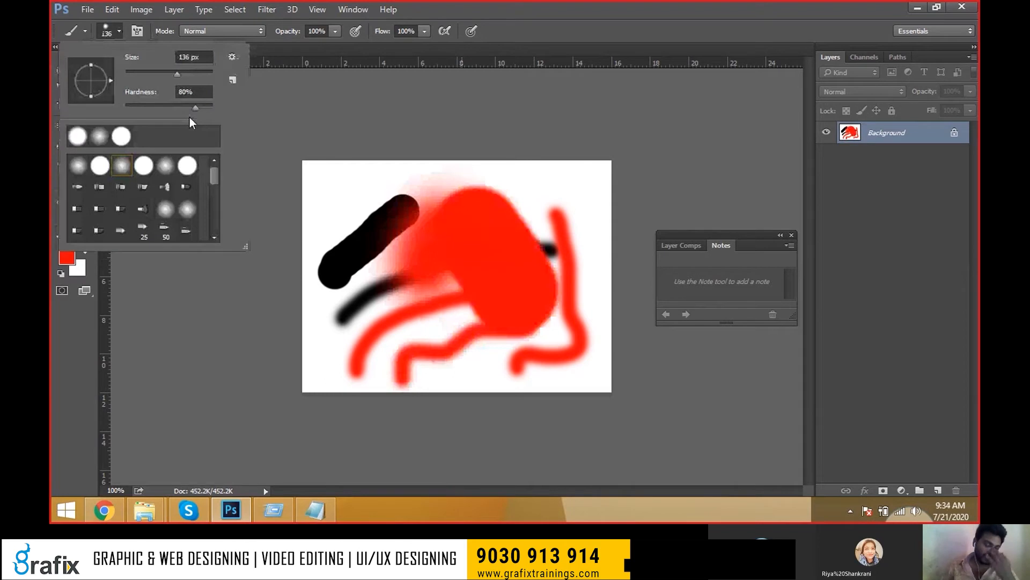
{"action": "left_click_drag", "start_coordinate": [195, 108], "coordinate": [125, 108]}
- Paint a diagonal red stroke with the 45 px textured preset and a curved one with the 46 px preset
{"action": "scroll", "coordinate": [149, 202], "scroll_direction": "down", "scroll_amount": 3}
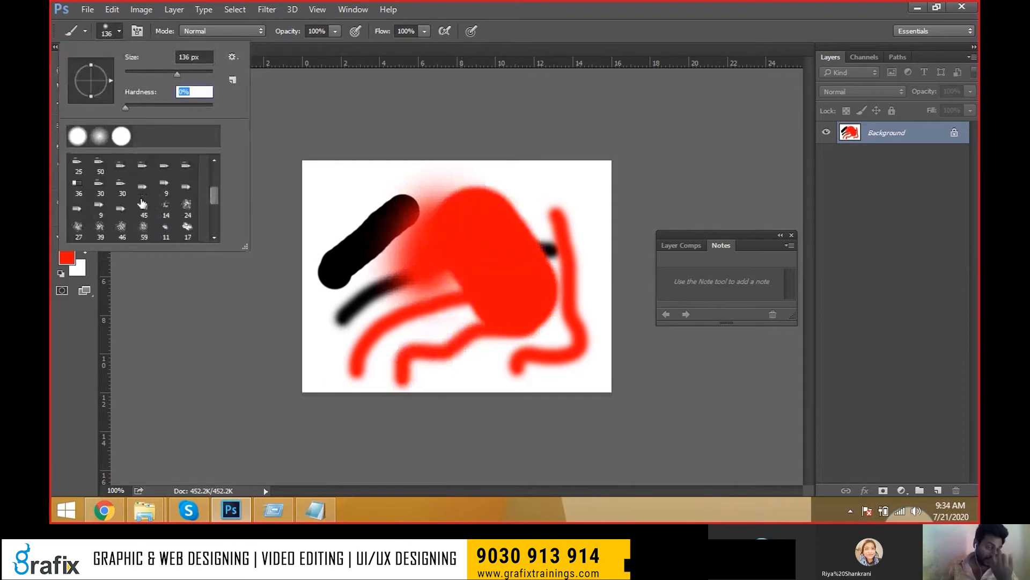
{"action": "double_click", "coordinate": [145, 203]}
{"action": "left_click_drag", "start_coordinate": [333, 277], "coordinate": [402, 365]}
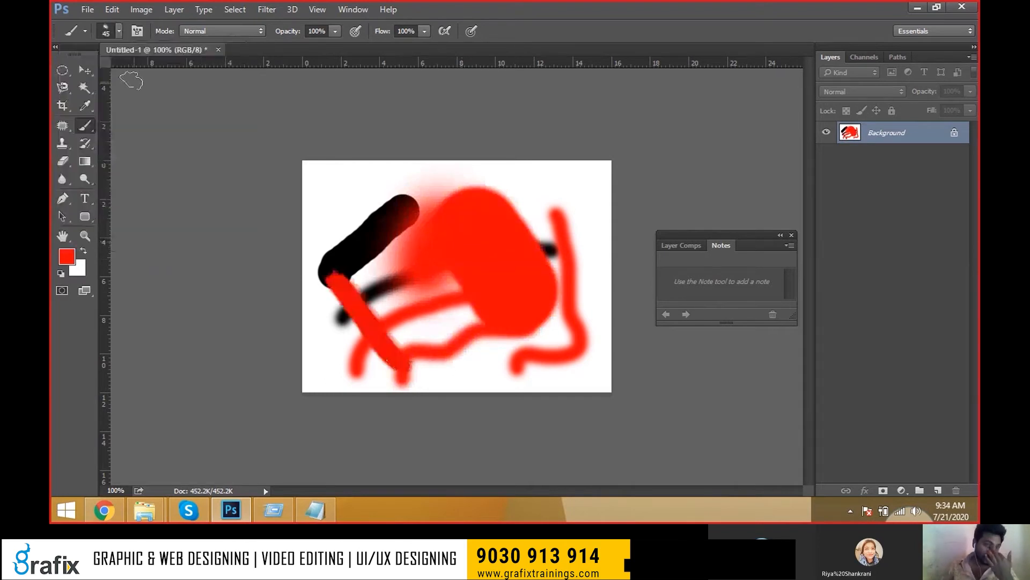
{"action": "left_click", "coordinate": [118, 30]}
{"action": "left_click", "coordinate": [123, 227]}
{"action": "left_click_drag", "start_coordinate": [384, 180], "coordinate": [593, 271]}
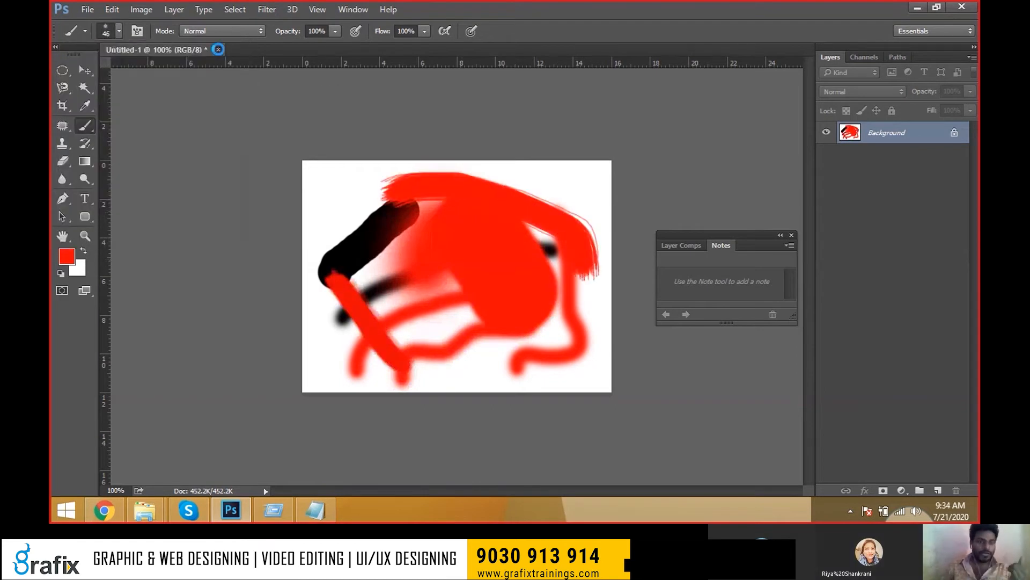
- Close the document without saving and create a white RGB document, 7 by 5 inches at 72 pixels/inch
{"action": "key", "text": "ctrl+w"}
{"action": "left_click", "coordinate": [519, 209]}
{"action": "left_click", "coordinate": [84, 10]}
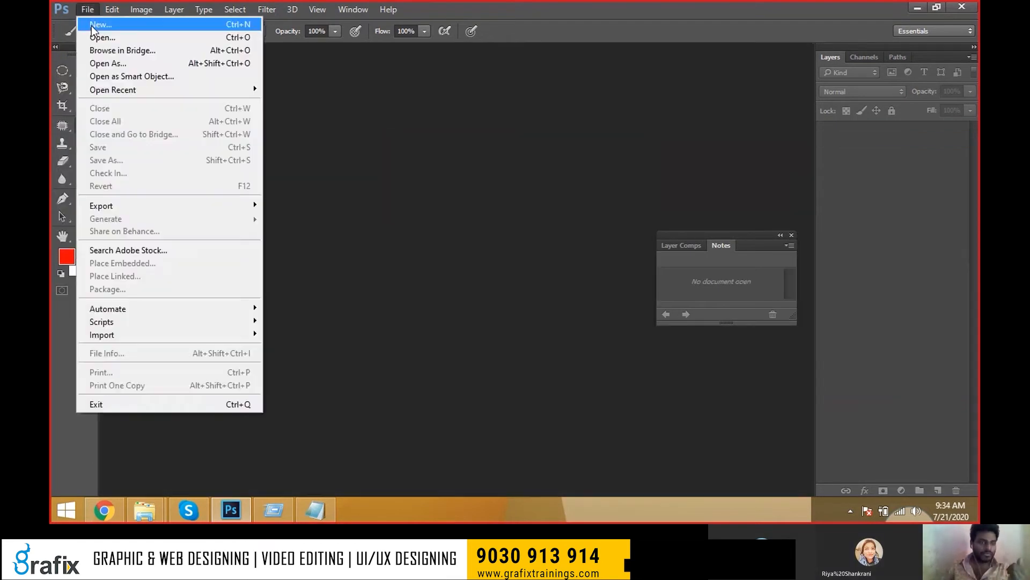
{"action": "left_click", "coordinate": [92, 25]}
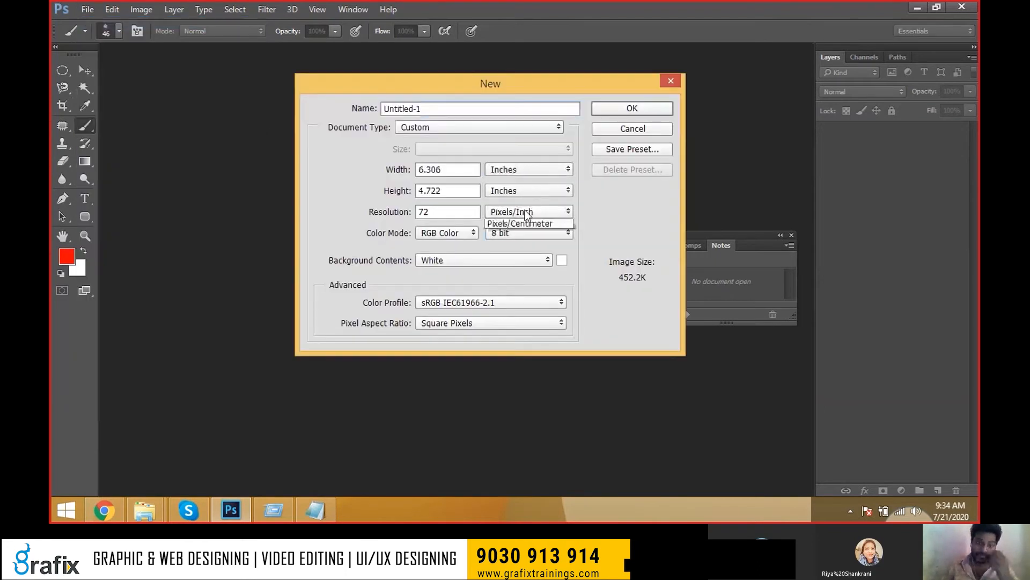
{"action": "key", "text": "Tab"}
{"action": "type", "text": "7"}
{"action": "key", "text": "Tab"}
{"action": "type", "text": "5"}
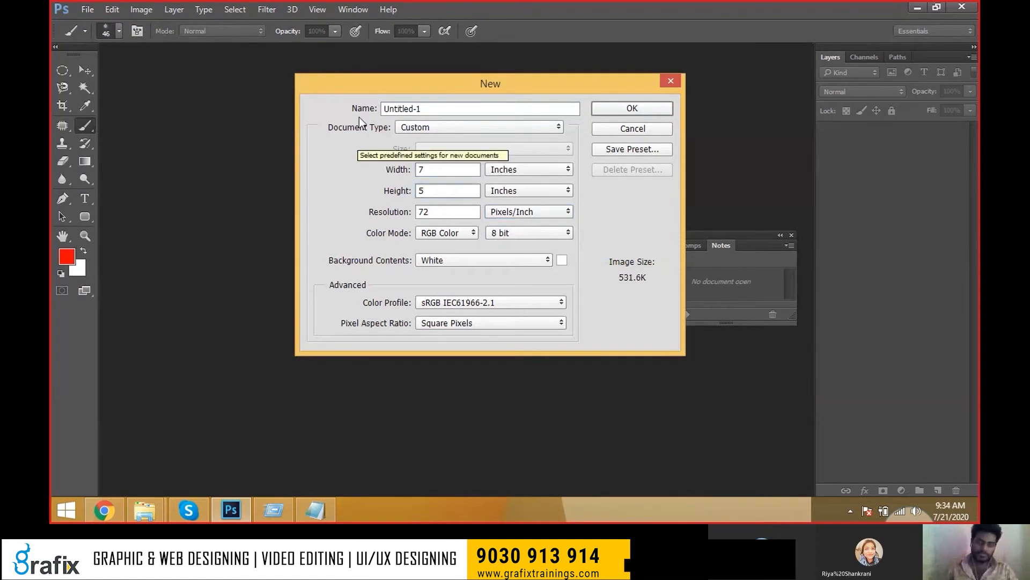
{"action": "left_click", "coordinate": [621, 108]}
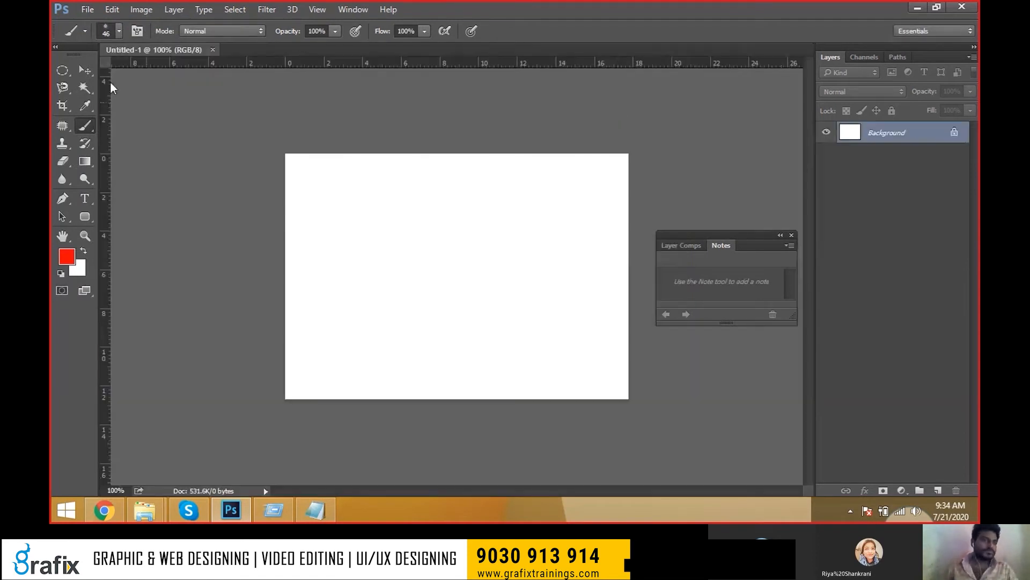
- Select the Pencil tool and sketch thin 1 px red zigzag and wavy lines across the lower half of the canvas
{"action": "left_click", "coordinate": [84, 70]}
{"action": "left_click", "coordinate": [84, 125]}
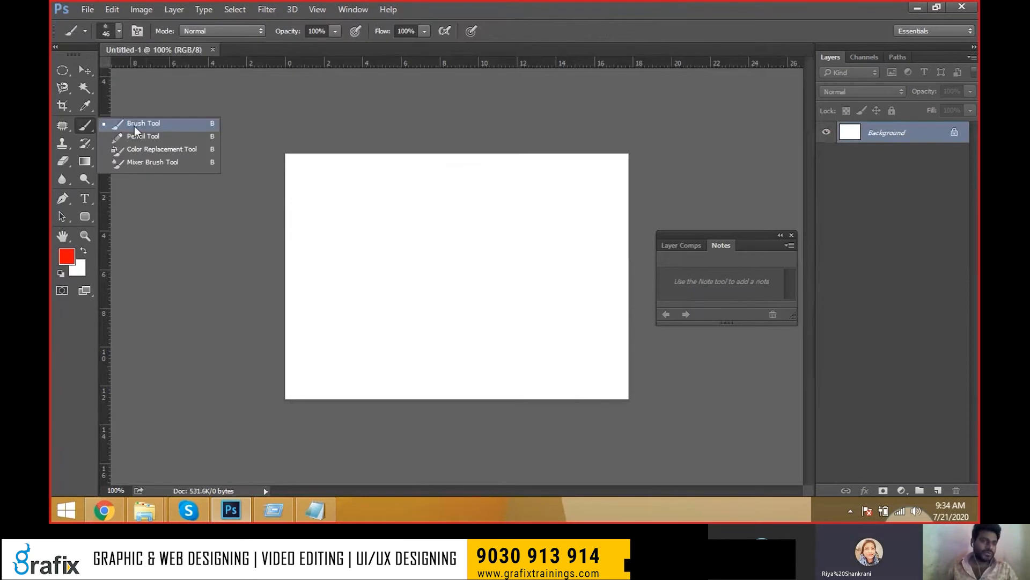
{"action": "left_click", "coordinate": [144, 136]}
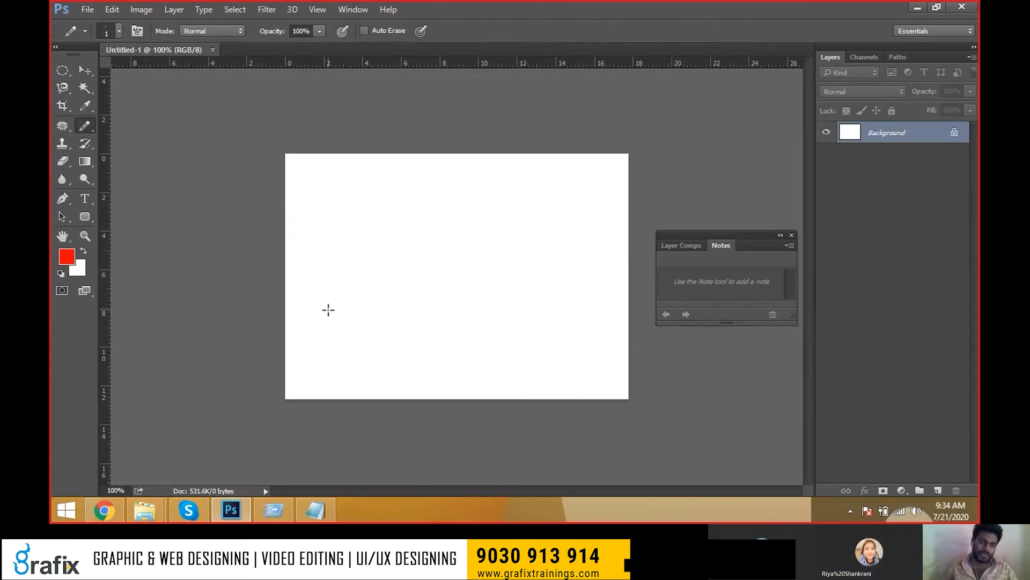
{"action": "mouse_move", "coordinate": [322, 307]}
{"action": "left_mouse_down"}
{"action": "mouse_move", "coordinate": [396, 276]}
{"action": "mouse_move", "coordinate": [419, 250]}
{"action": "mouse_move", "coordinate": [446, 267]}
{"action": "mouse_move", "coordinate": [469, 241]}
{"action": "left_mouse_up"}
{"action": "key", "text": "ctrl+z"}
{"action": "mouse_move", "coordinate": [326, 347]}
{"action": "left_mouse_down"}
{"action": "mouse_move", "coordinate": [370, 277]}
{"action": "mouse_move", "coordinate": [408, 298]}
{"action": "mouse_move", "coordinate": [445, 255]}
{"action": "mouse_move", "coordinate": [463, 287]}
{"action": "mouse_move", "coordinate": [514, 250]}
{"action": "mouse_move", "coordinate": [530, 289]}
{"action": "mouse_move", "coordinate": [583, 251]}
{"action": "mouse_move", "coordinate": [629, 262]}
{"action": "mouse_move", "coordinate": [620, 380]}
{"action": "mouse_move", "coordinate": [560, 396]}
{"action": "mouse_move", "coordinate": [284, 412]}
{"action": "mouse_move", "coordinate": [357, 294]}
{"action": "left_mouse_up"}
{"action": "left_click_drag", "start_coordinate": [382, 328], "coordinate": [386, 397]}
{"action": "left_click_drag", "start_coordinate": [444, 334], "coordinate": [457, 397]}
{"action": "mouse_move", "coordinate": [366, 384]}
{"action": "left_mouse_down"}
{"action": "mouse_move", "coordinate": [412, 319]}
{"action": "mouse_move", "coordinate": [629, 332]}
{"action": "left_mouse_up"}
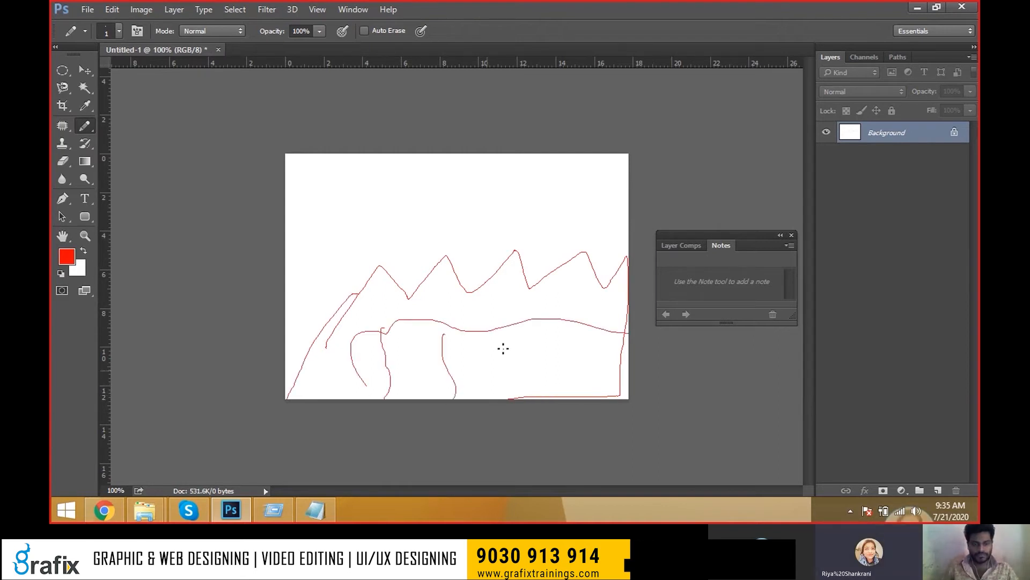
- Add four short, thin red wavy pencil lines in the canvas's lower-right area
{"action": "left_click_drag", "start_coordinate": [491, 370], "coordinate": [581, 369]}
{"action": "left_click_drag", "start_coordinate": [477, 351], "coordinate": [573, 341]}
{"action": "left_click_drag", "start_coordinate": [497, 387], "coordinate": [554, 374]}
{"action": "left_click_drag", "start_coordinate": [500, 322], "coordinate": [557, 304]}
- Enlarge the pencil tip and draw three thicker red strokes over the zigzag sketch
{"action": "key", "text": "bracketright"}
{"action": "key", "text": "bracketright"}
{"action": "key", "text": "bracketright"}
{"action": "key", "text": "bracketright"}
{"action": "key", "text": "bracketright"}
{"action": "key", "text": "bracketright"}
{"action": "left_click_drag", "start_coordinate": [386, 318], "coordinate": [492, 295]}
{"action": "left_click_drag", "start_coordinate": [482, 182], "coordinate": [475, 310]}
{"action": "left_click_drag", "start_coordinate": [531, 182], "coordinate": [599, 294]}
- Set the pencil size to 10 px and change the foreground colour to a saturated blue
{"action": "key", "text": "bracketright"}
{"action": "key", "text": "bracketright"}
{"action": "key", "text": "bracketright"}
{"action": "key", "text": "bracketright"}
{"action": "key", "text": "bracketright"}
{"action": "key", "text": "bracketleft"}
{"action": "key", "text": "bracketleft"}
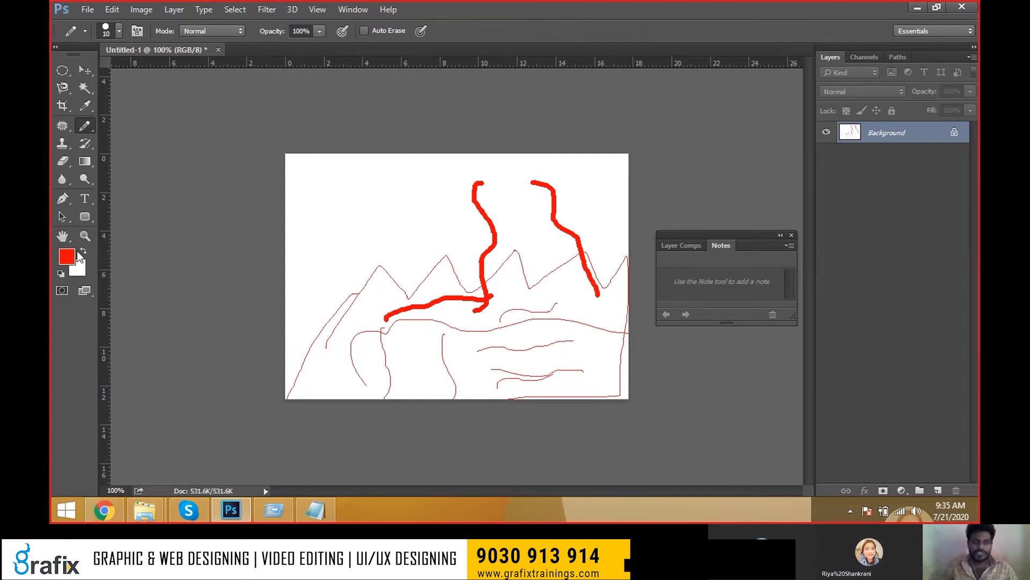
{"action": "left_click", "coordinate": [75, 254]}
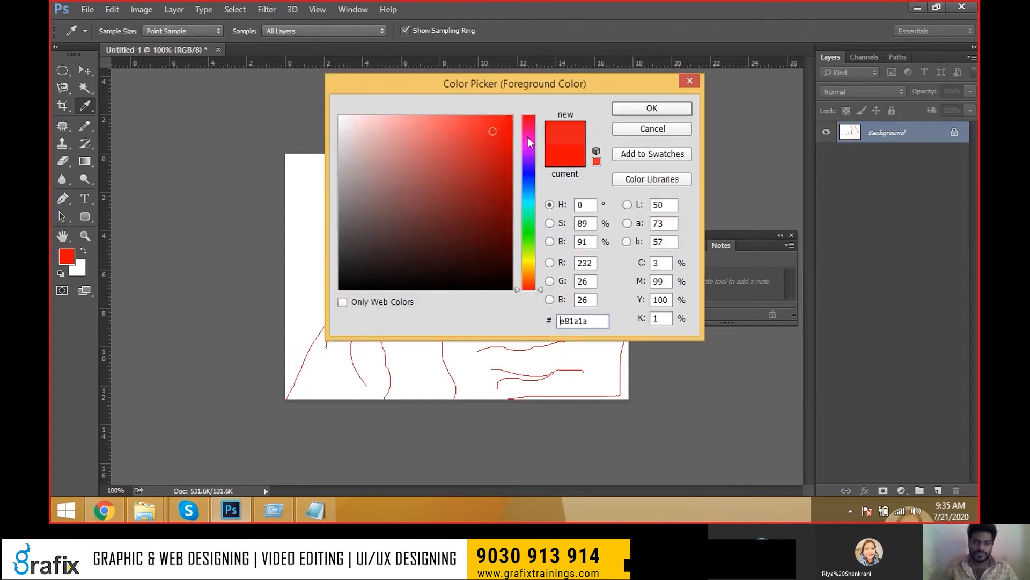
{"action": "left_click", "coordinate": [528, 174]}
{"action": "left_click", "coordinate": [652, 108]}
- Draw six thick wavy blue pencil strokes across and down the canvas
{"action": "left_click_drag", "start_coordinate": [320, 183], "coordinate": [285, 377]}
{"action": "left_click_drag", "start_coordinate": [374, 200], "coordinate": [310, 399]}
{"action": "mouse_move", "coordinate": [377, 281]}
{"action": "left_mouse_down"}
{"action": "mouse_move", "coordinate": [396, 257]}
{"action": "mouse_move", "coordinate": [629, 234]}
{"action": "left_mouse_up"}
{"action": "left_click_drag", "start_coordinate": [401, 222], "coordinate": [632, 190]}
{"action": "left_click_drag", "start_coordinate": [485, 248], "coordinate": [408, 379]}
{"action": "left_click_drag", "start_coordinate": [517, 241], "coordinate": [505, 397]}
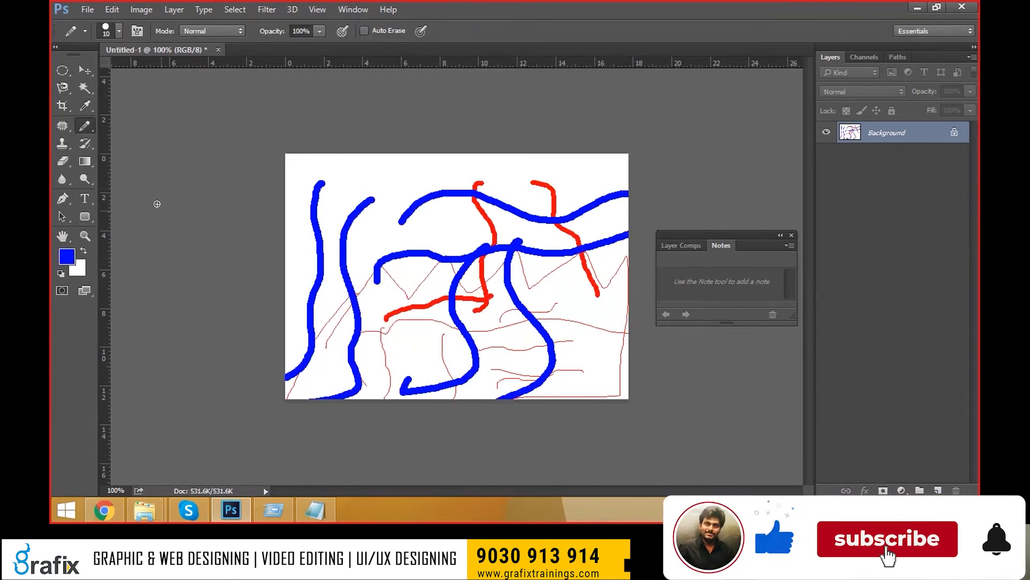
- Pick the 112 px grass-blade preset and paint dense blue grass across the middle of the canvas
{"action": "left_click", "coordinate": [118, 31]}
{"action": "double_click", "coordinate": [166, 185]}
{"action": "mouse_move", "coordinate": [289, 252]}
{"action": "left_mouse_down"}
{"action": "mouse_move", "coordinate": [518, 285]}
{"action": "mouse_move", "coordinate": [563, 303]}
{"action": "mouse_move", "coordinate": [344, 344]}
{"action": "mouse_move", "coordinate": [583, 350]}
{"action": "left_mouse_up"}
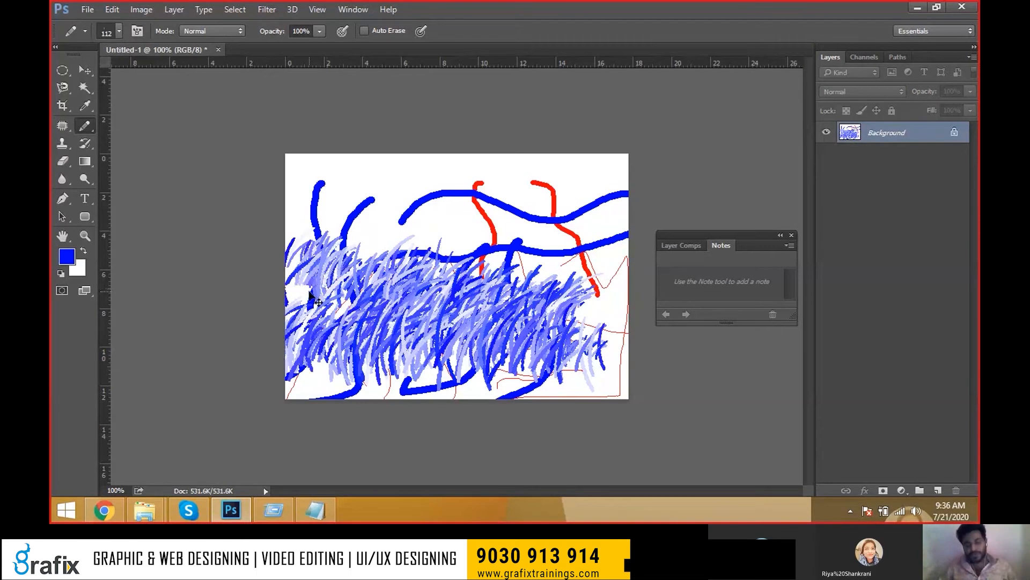
- Fill the canvas with the white background colour and select the Color Replacement Tool
{"action": "key", "text": "ctrl+BackSpace"}
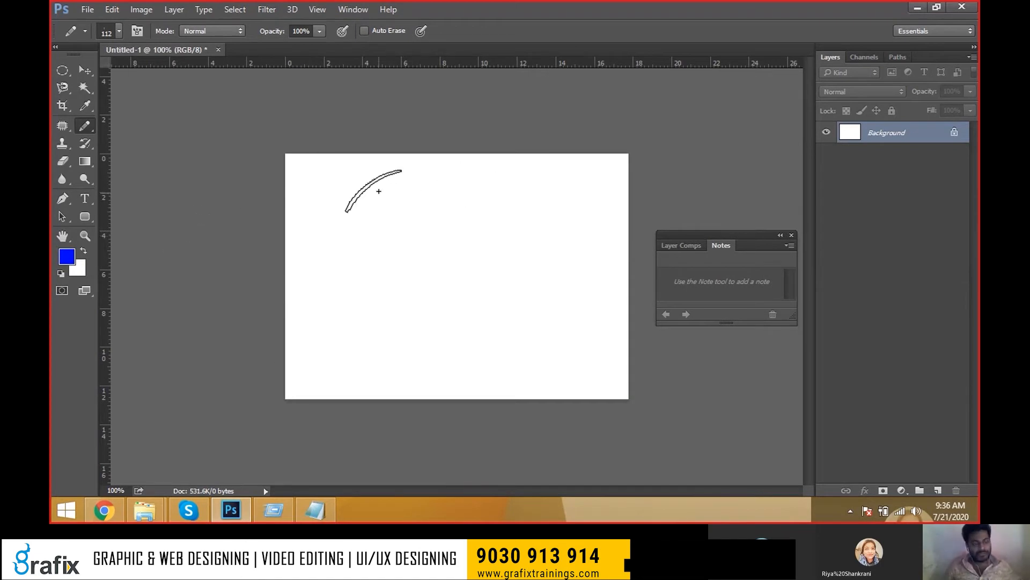
{"action": "right_click", "coordinate": [86, 128]}
{"action": "left_click", "coordinate": [144, 152]}
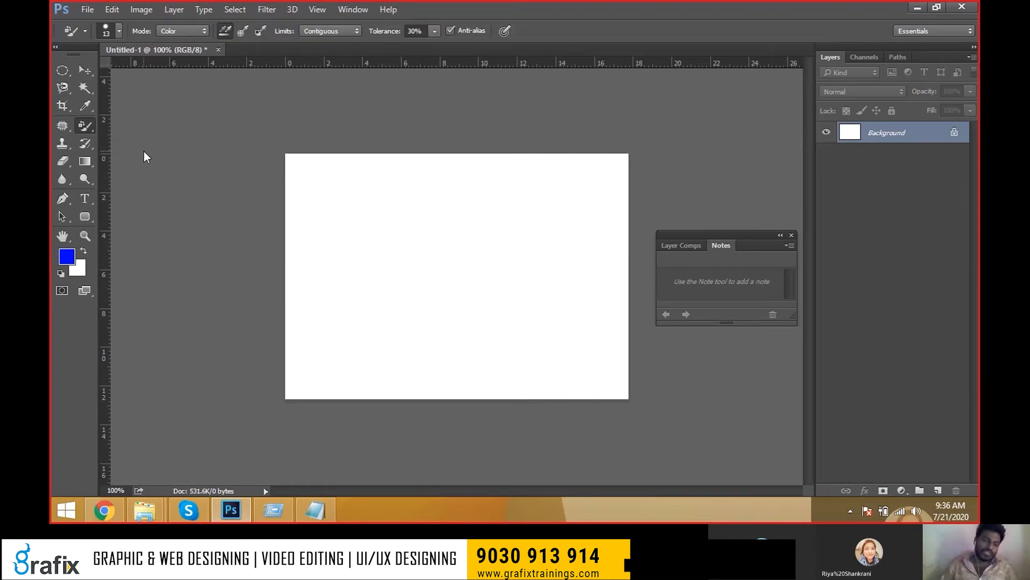
{"action": "key", "text": "ctrl+o"}
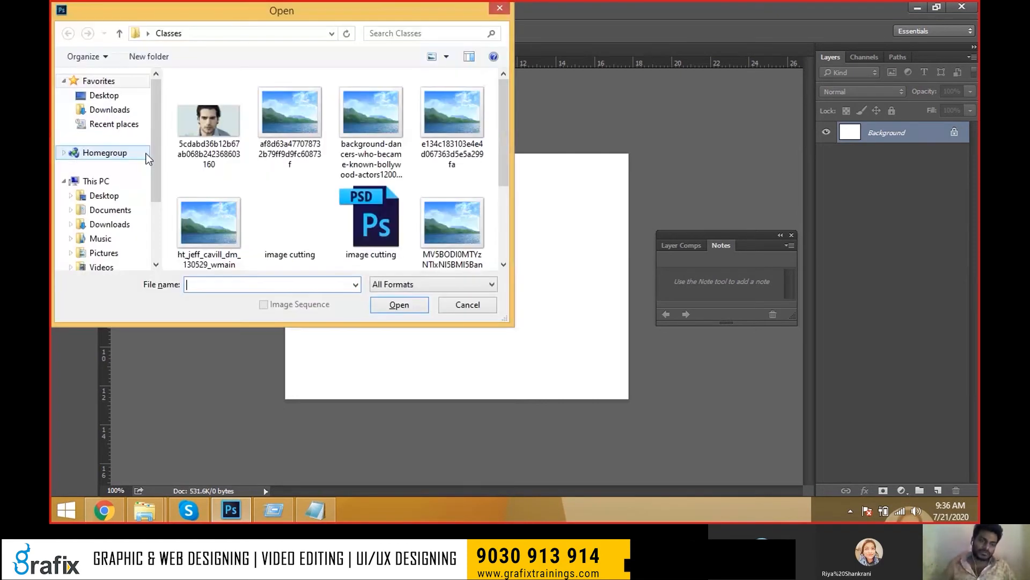
{"action": "left_click", "coordinate": [311, 164]}
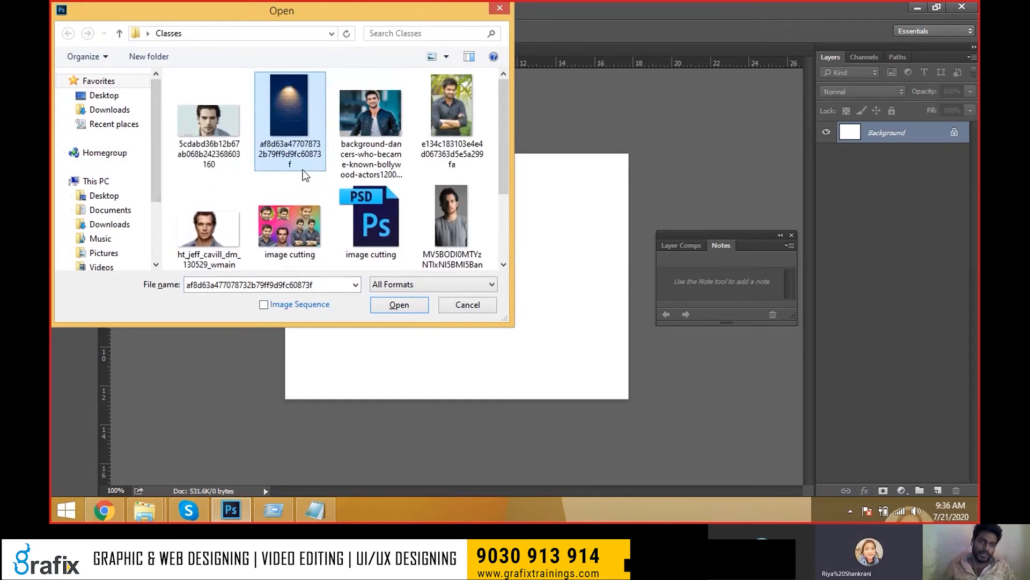
{"action": "key", "text": "Escape"}
- Switch from the Color Replacement Tool to the Brush Tool
{"action": "right_click", "coordinate": [85, 127]}
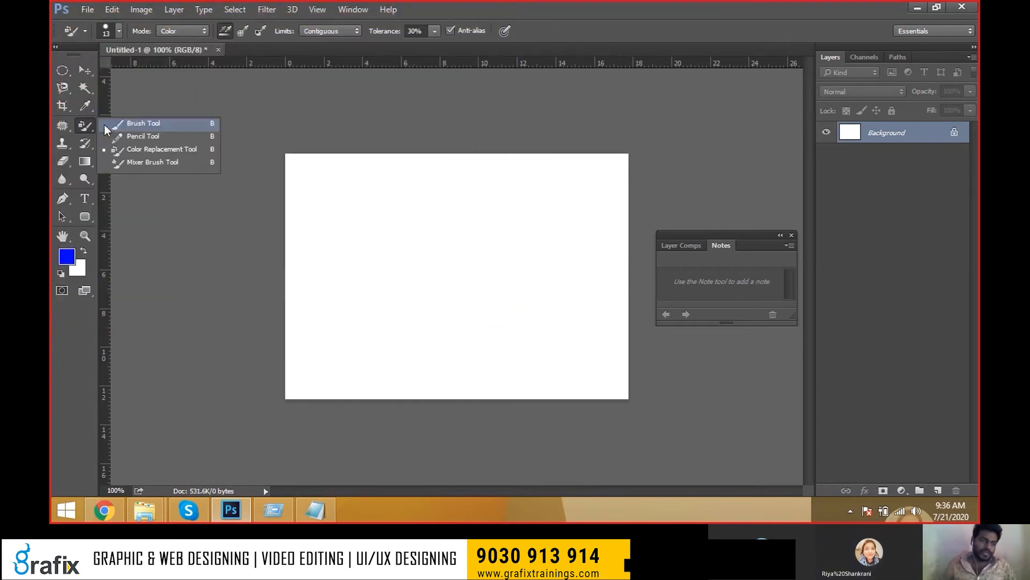
{"action": "left_click", "coordinate": [179, 128]}
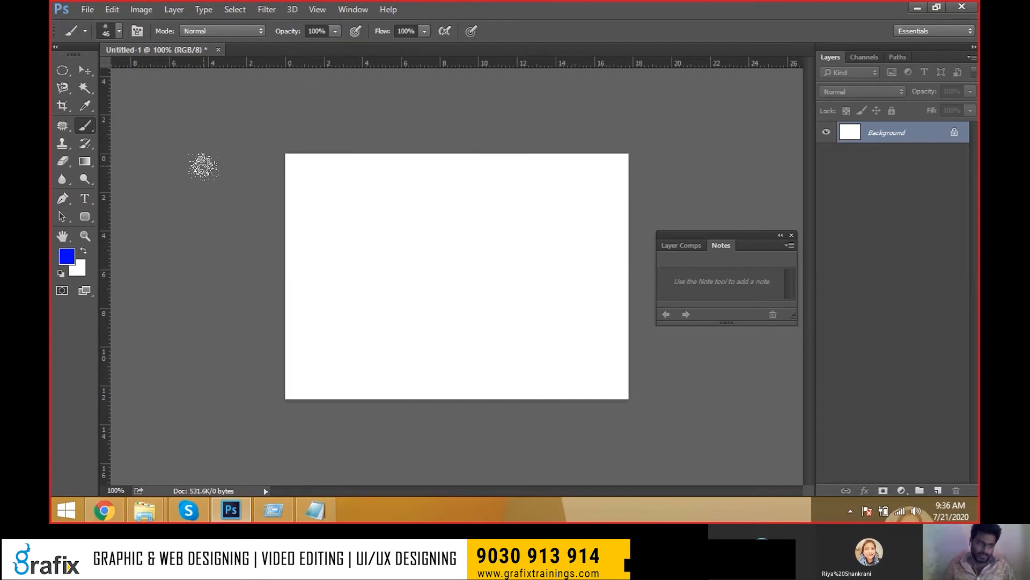
{"action": "key", "text": "v"}
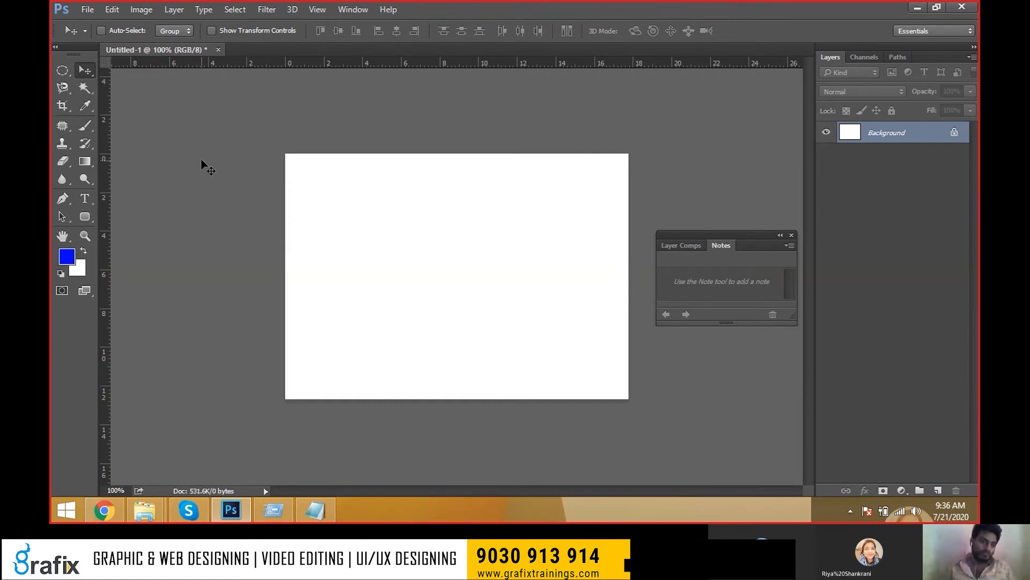
{"action": "left_click", "coordinate": [89, 141]}
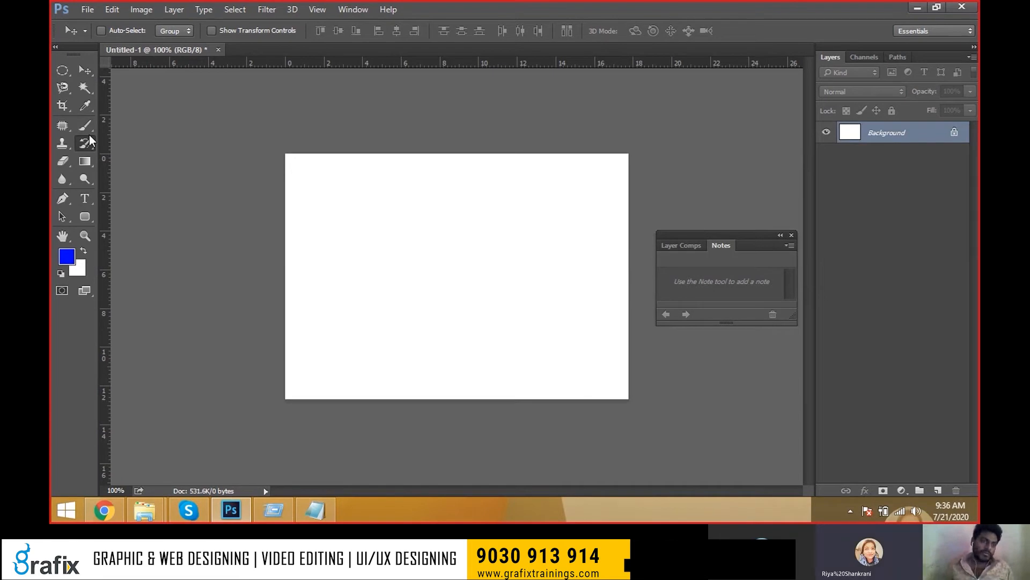
{"action": "left_click", "coordinate": [84, 125]}
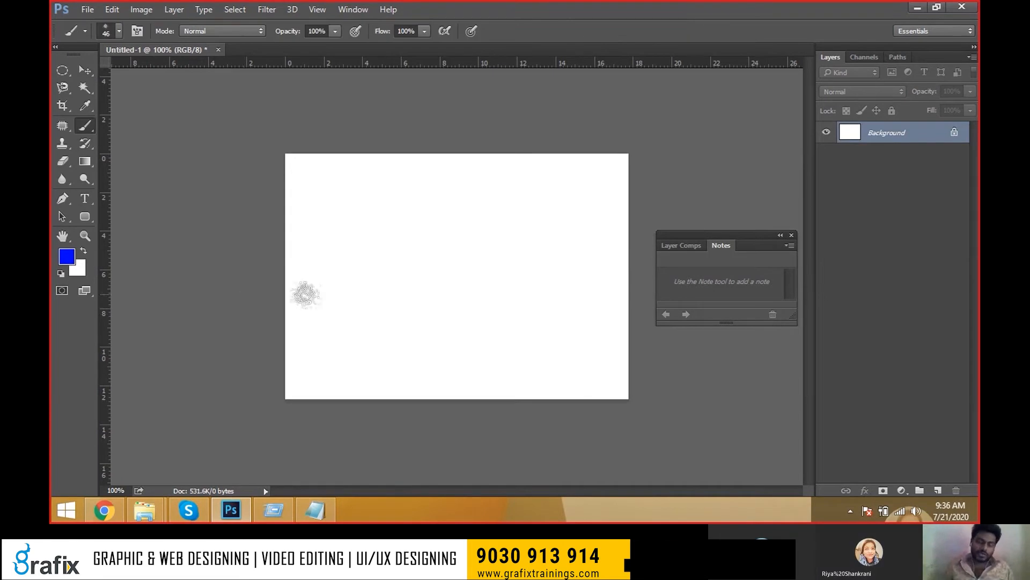
- Set the foreground colour to black (000000), test-fill the canvas with it, and refill the canvas with the white background colour
{"action": "left_click", "coordinate": [68, 258]}
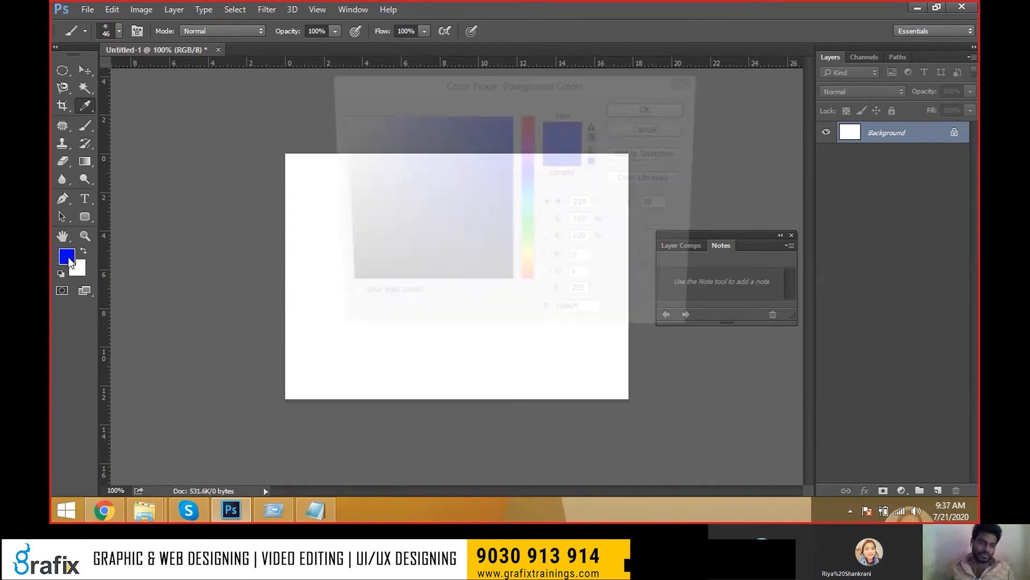
{"action": "left_click_drag", "start_coordinate": [530, 260], "coordinate": [530, 289]}
{"action": "left_click_drag", "start_coordinate": [426, 257], "coordinate": [361, 292]}
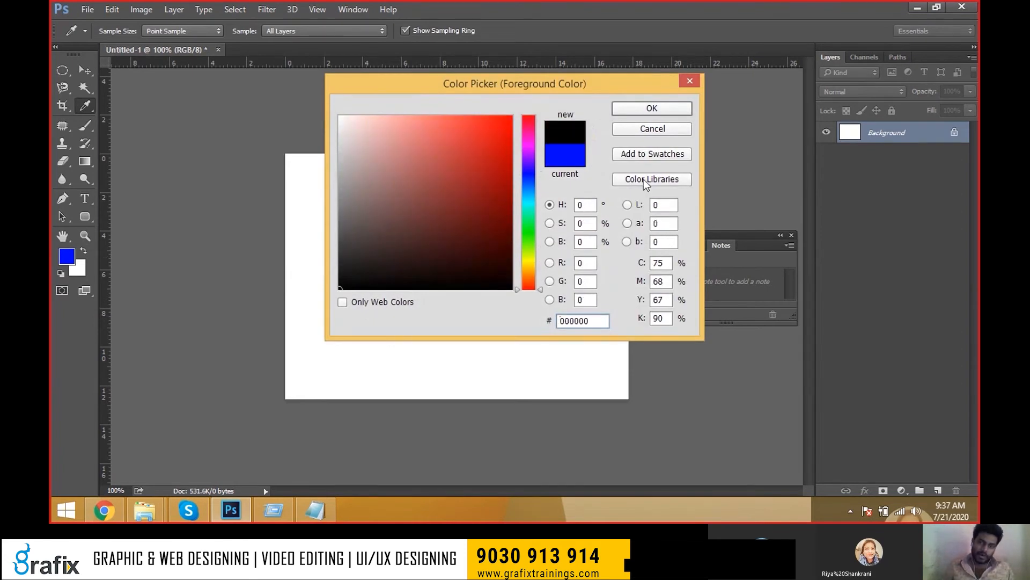
{"action": "left_click", "coordinate": [659, 112]}
{"action": "key", "text": "alt+BackSpace"}
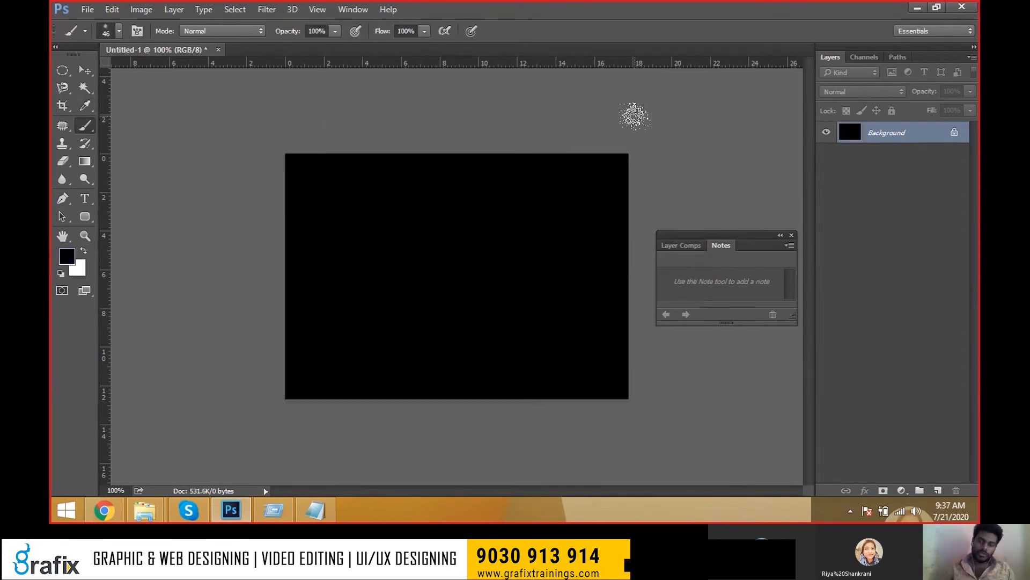
{"action": "key", "text": "ctrl+BackSpace"}
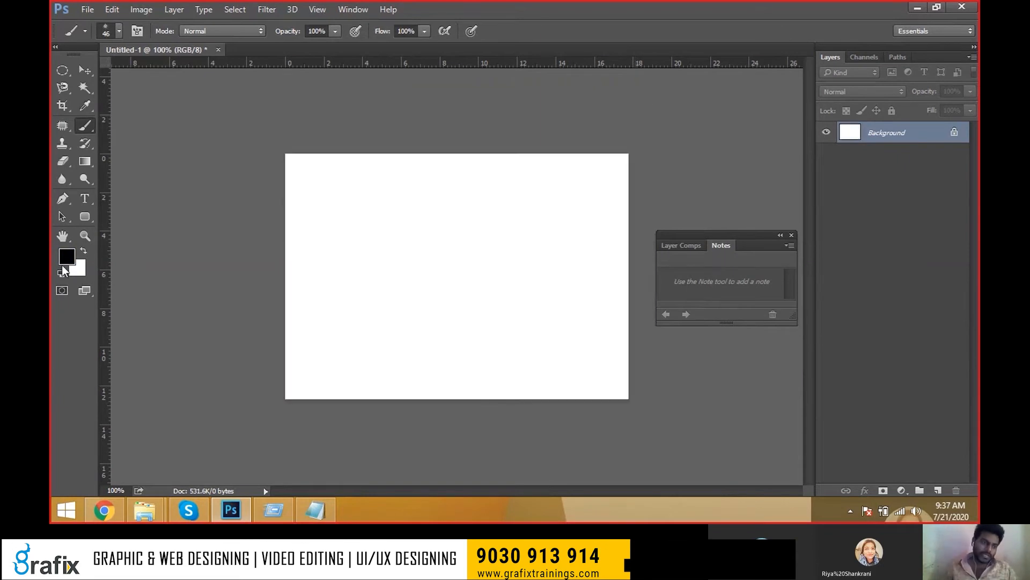
{"action": "left_click", "coordinate": [326, 241]}
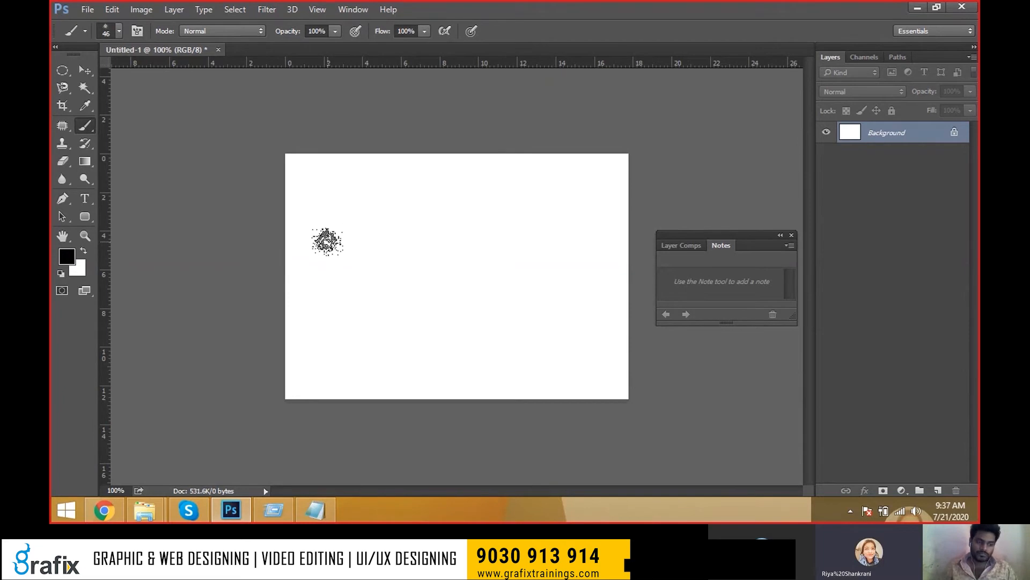
{"action": "left_click", "coordinate": [331, 242]}
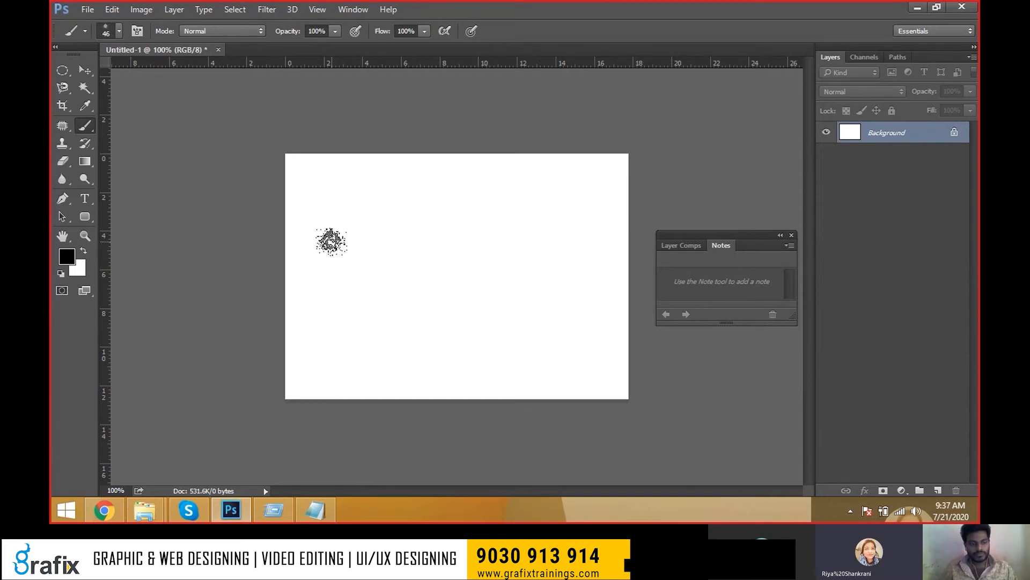
{"action": "key", "text": "alt+Tab"}
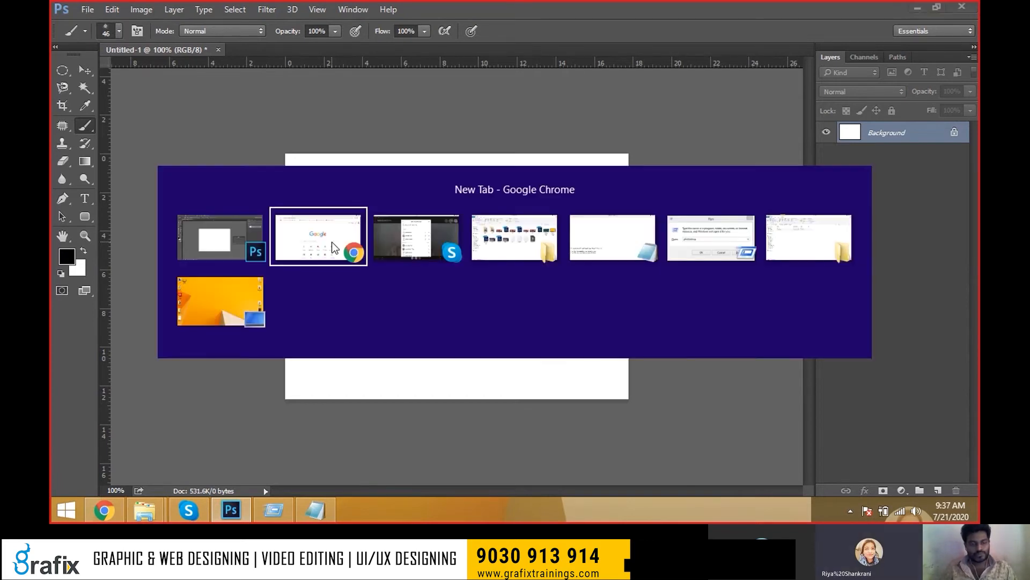
{"action": "key", "text": "alt+Tab"}
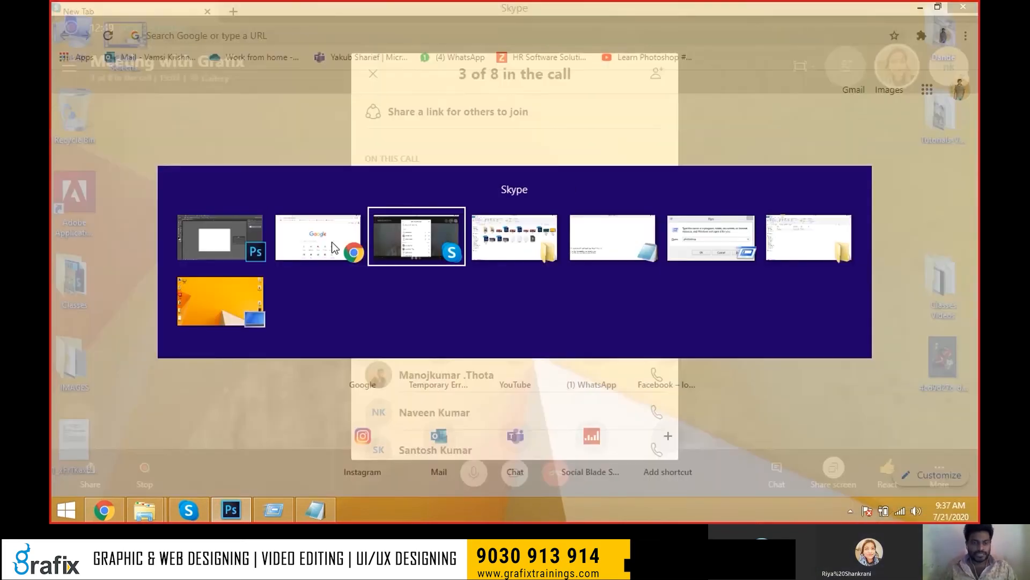
{"action": "key", "text": "alt+Tab"}
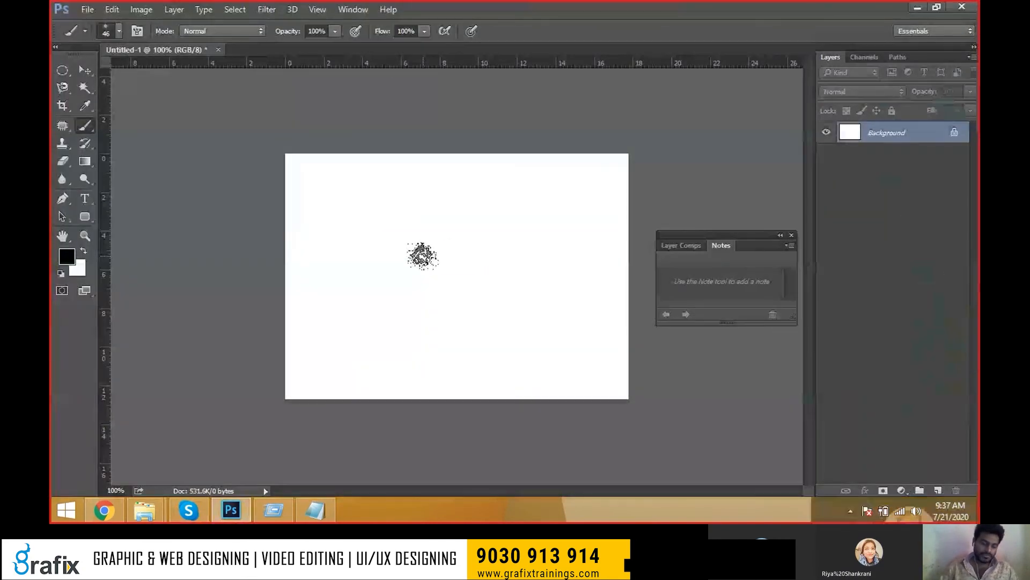
- Fill the canvas with the black foreground colour and choose a hard round brush enlarged to 80 px
{"action": "key", "text": "alt+BackSpace"}
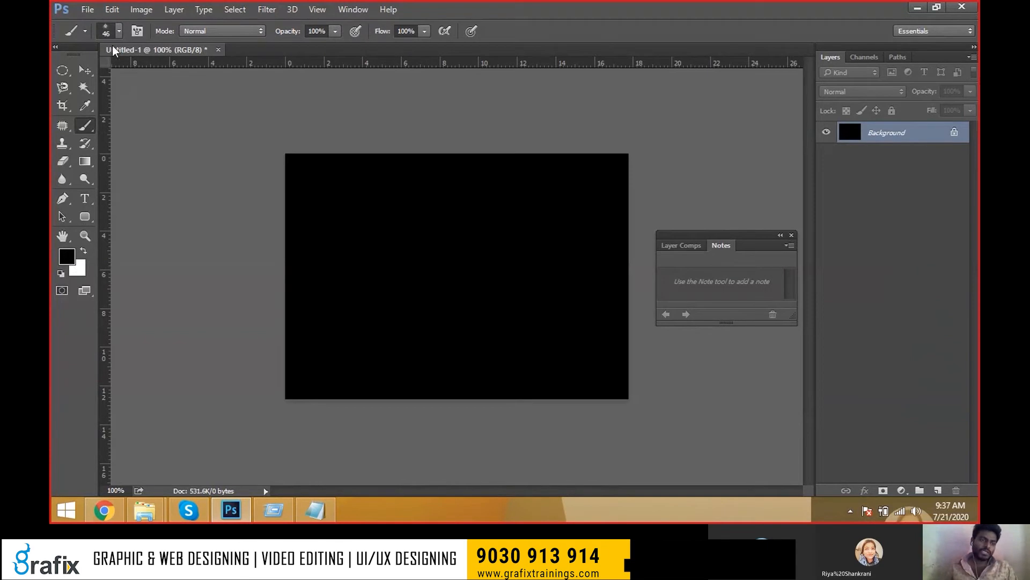
{"action": "left_click", "coordinate": [119, 32]}
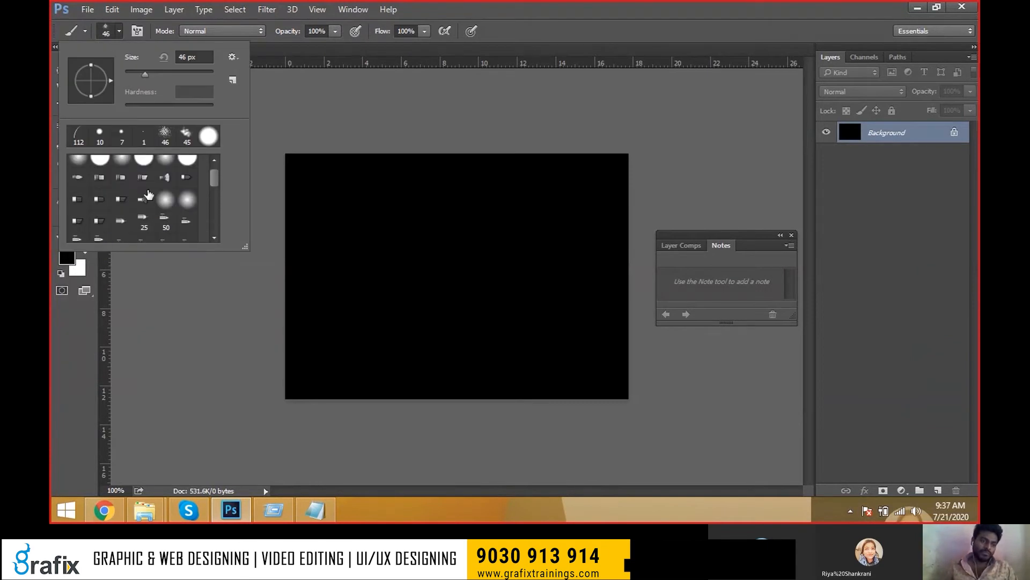
{"action": "double_click", "coordinate": [99, 166]}
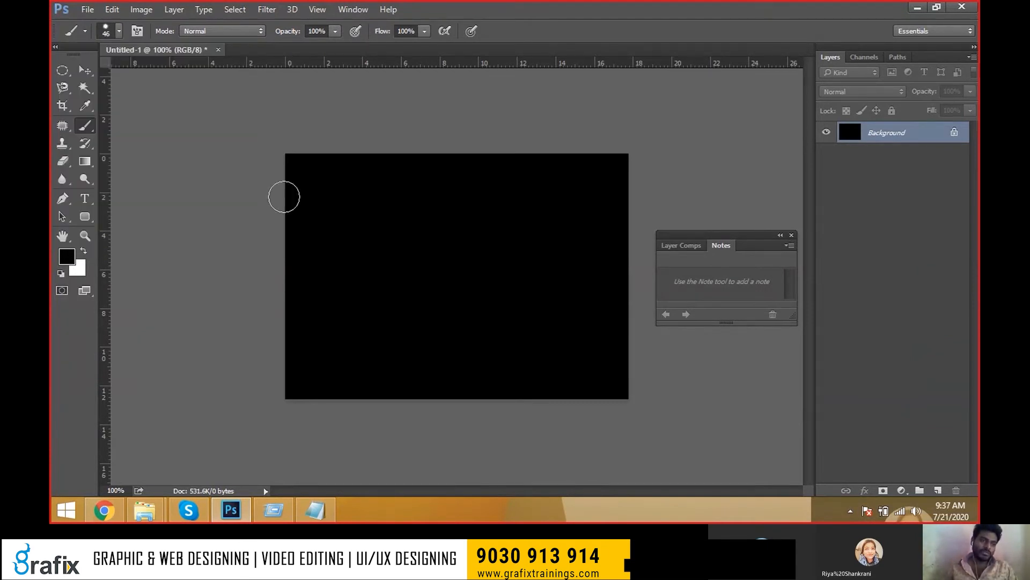
{"action": "key", "text": "bracketright"}
{"action": "key", "text": "bracketright"}
{"action": "key", "text": "bracketright"}
{"action": "key", "text": "bracketright"}
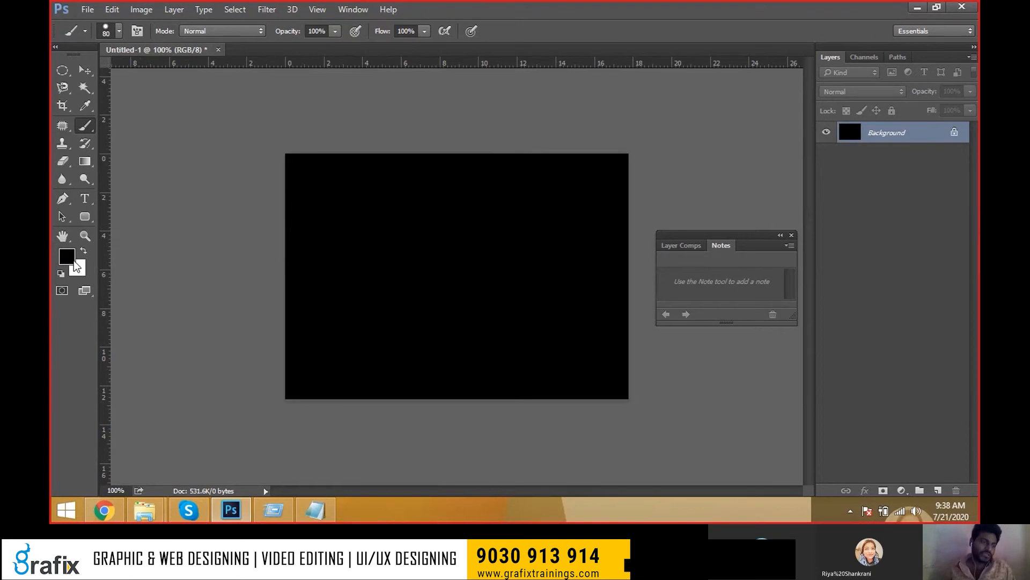
- Change the foreground colour to white and paint one round dot in the upper-left area of the black canvas
{"action": "left_click", "coordinate": [73, 259]}
{"action": "left_click", "coordinate": [341, 117]}
{"action": "left_click", "coordinate": [670, 105]}
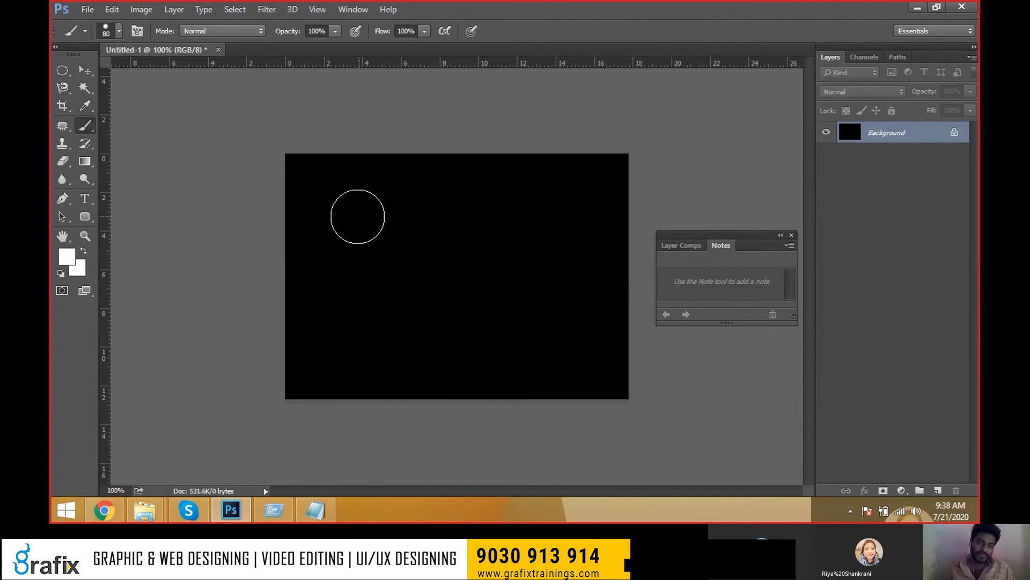
{"action": "left_click", "coordinate": [336, 216]}
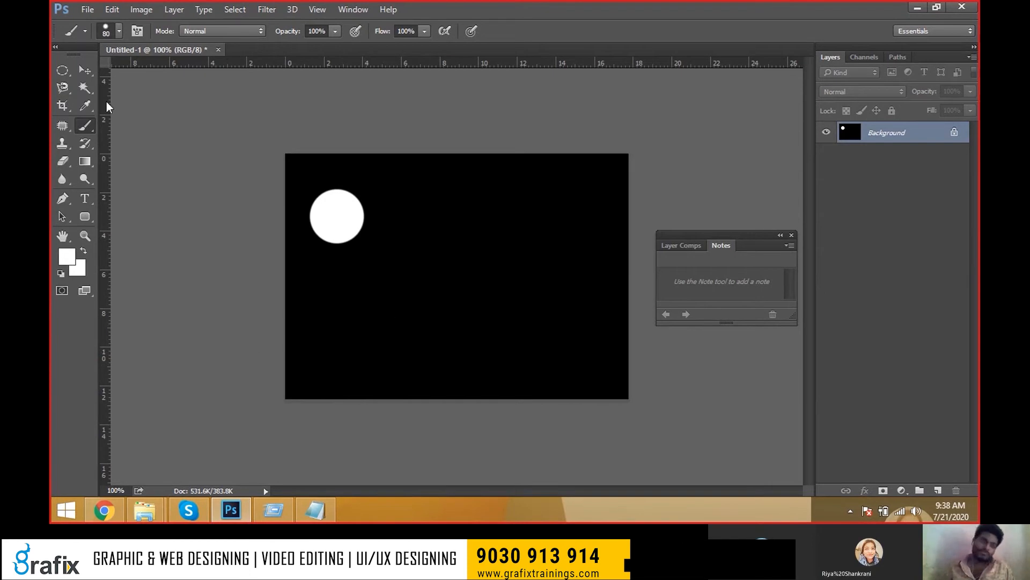
- Try to move the white circle on the locked Background layer with the Move Tool, dismissing each alert
{"action": "left_click", "coordinate": [86, 70]}
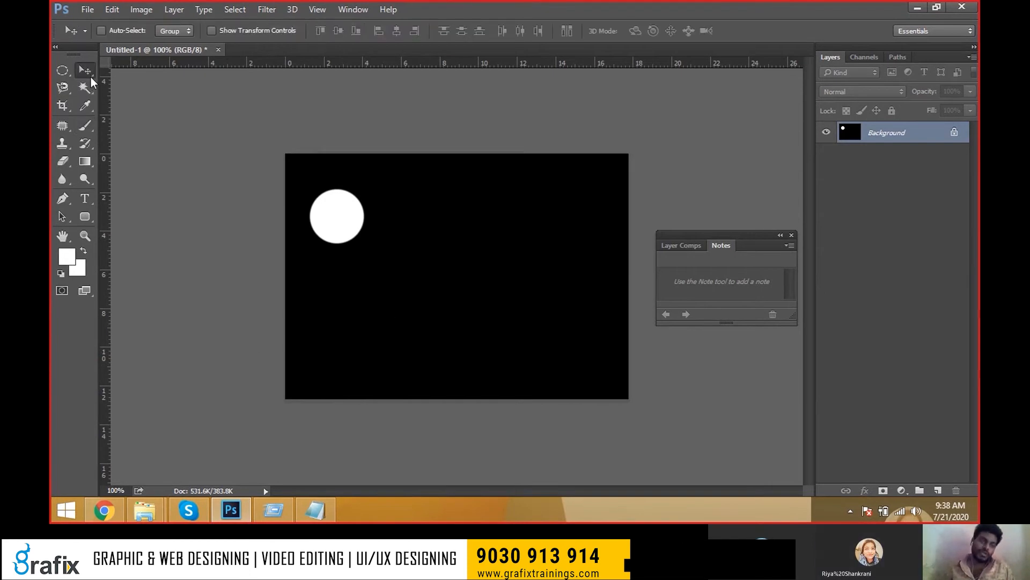
{"action": "left_click_drag", "start_coordinate": [345, 222], "coordinate": [411, 270]}
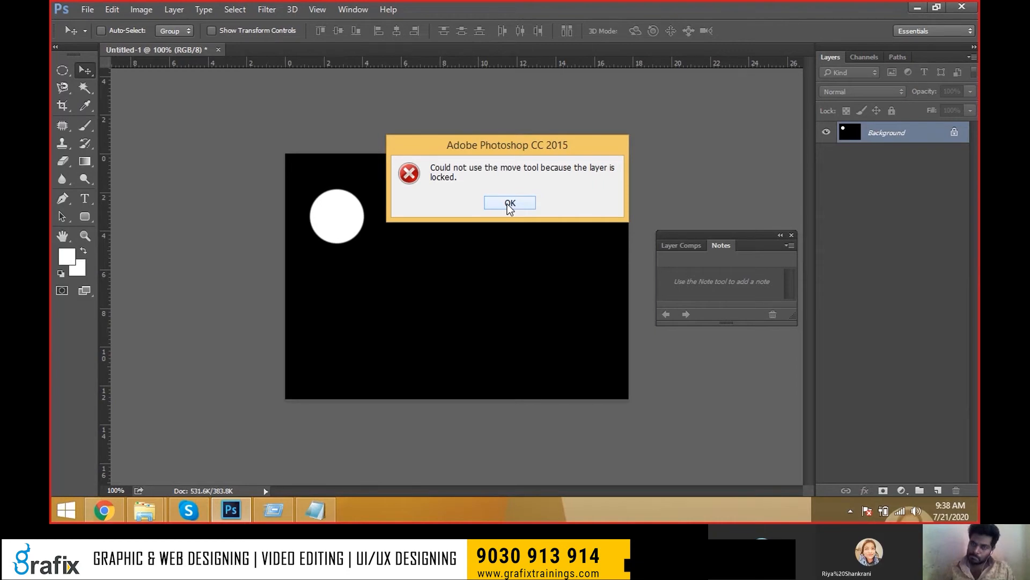
{"action": "left_click", "coordinate": [509, 204]}
{"action": "left_click", "coordinate": [404, 248]}
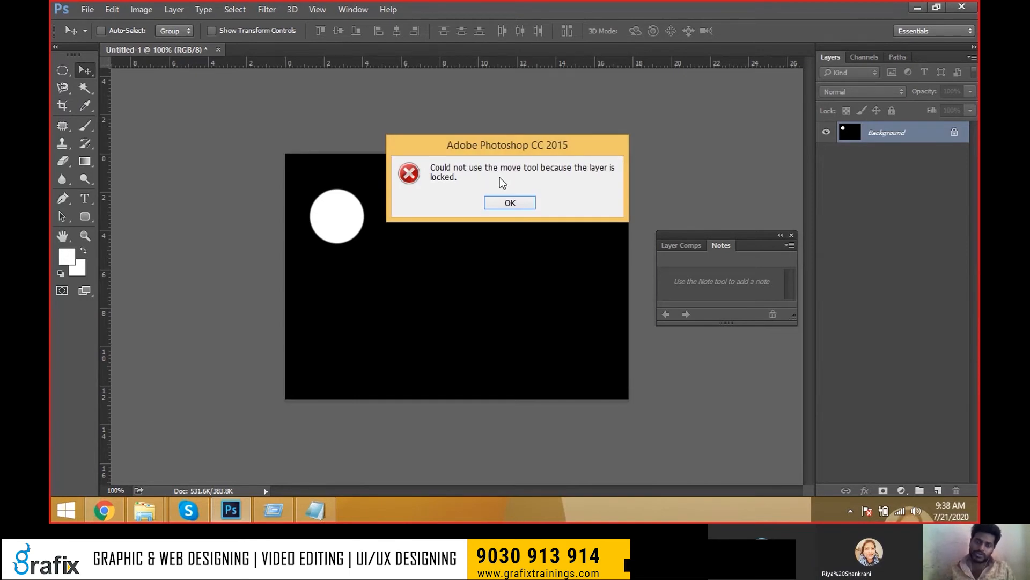
{"action": "left_click", "coordinate": [510, 204]}
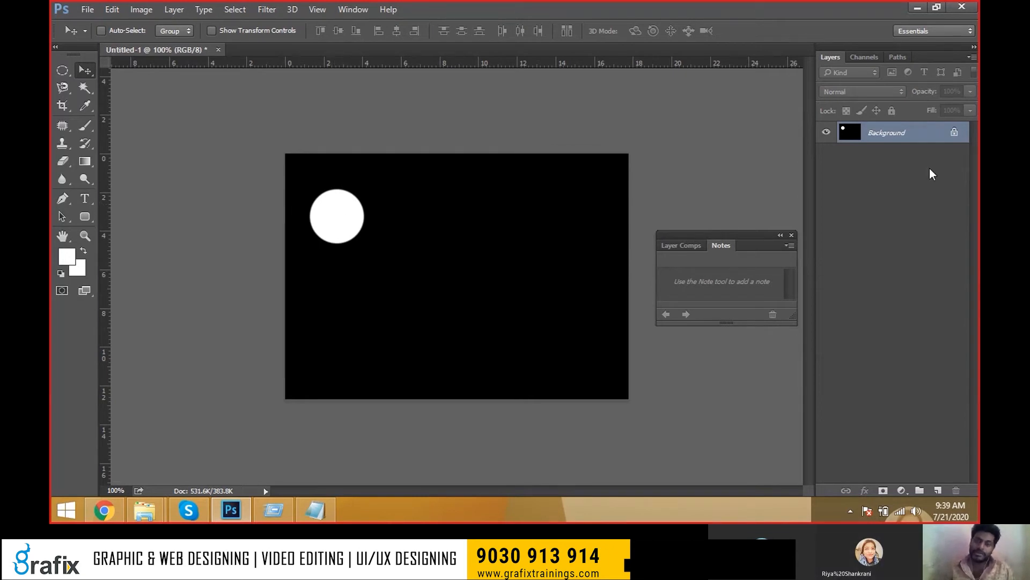
{"action": "left_click_drag", "start_coordinate": [365, 231], "coordinate": [429, 285]}
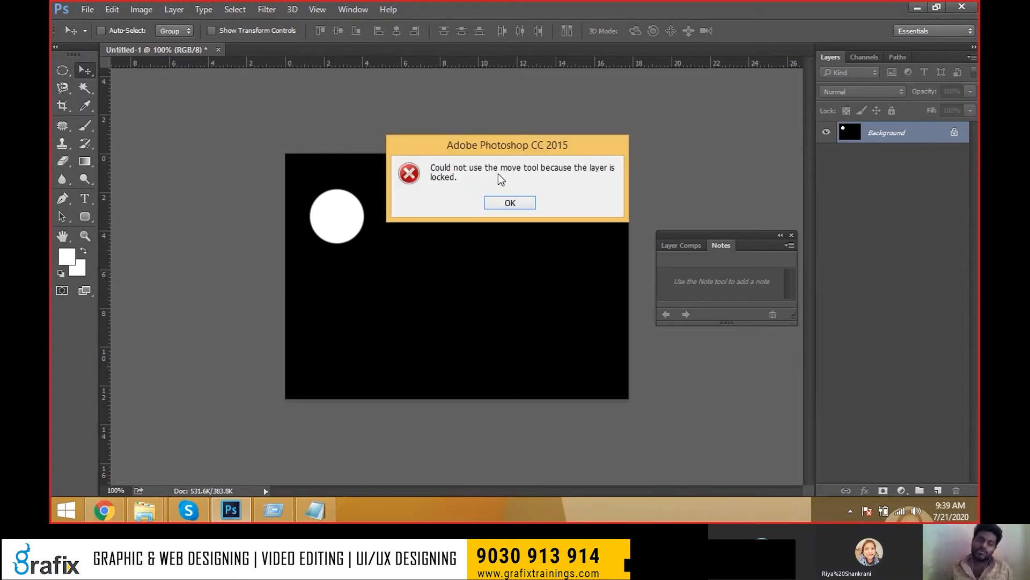
{"action": "left_click", "coordinate": [497, 206]}
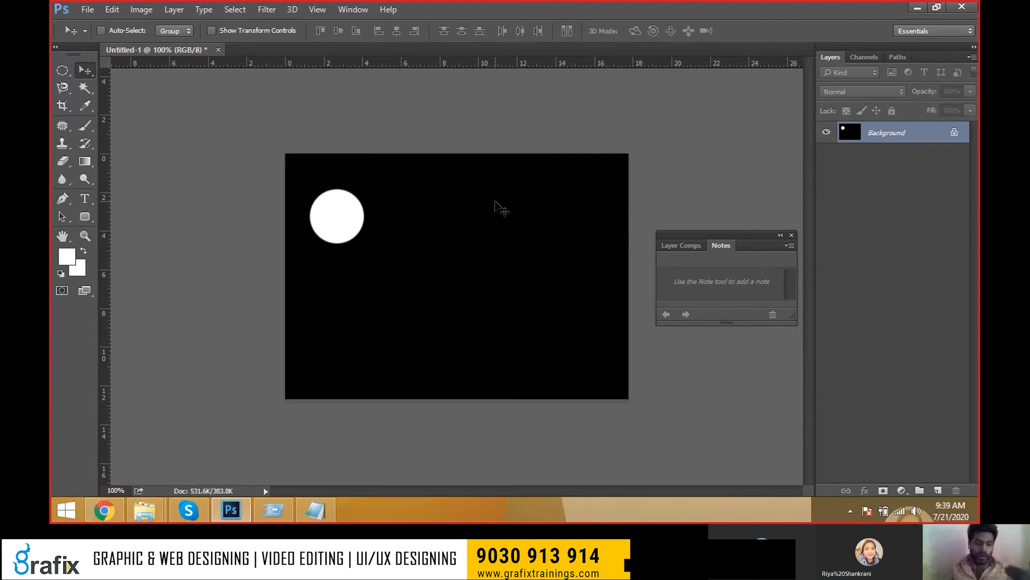
- Switch to the Psd-Keys notes in Notepad and show the beginning of the shortcut list
{"action": "key", "text": "ctrl"}
{"action": "key", "text": "alt+Tab"}
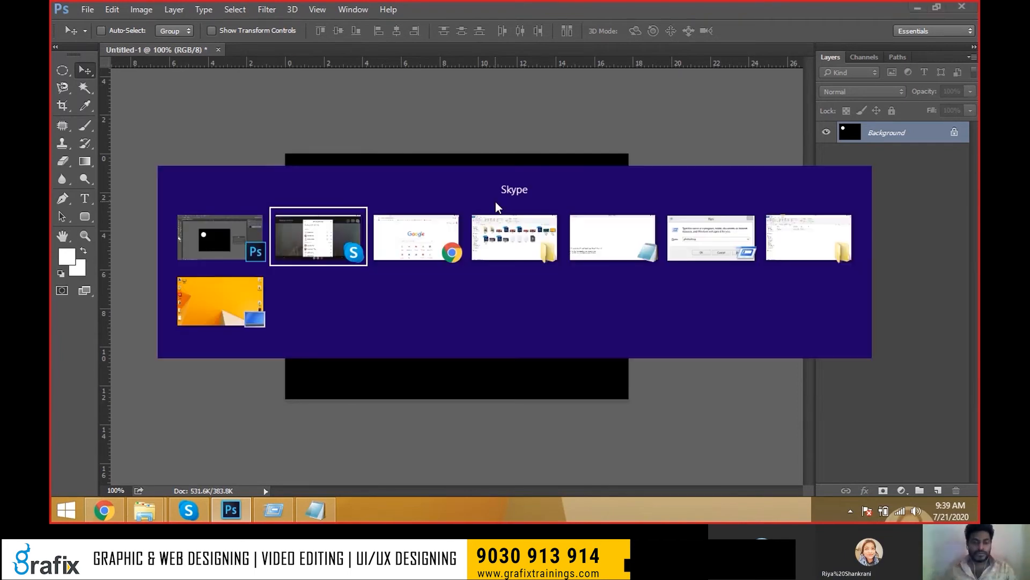
{"action": "key", "text": "alt+Tab"}
{"action": "key", "text": "alt+Tab"}
{"action": "key", "text": "alt+Tab"}
{"action": "key", "text": "alt+Tab"}
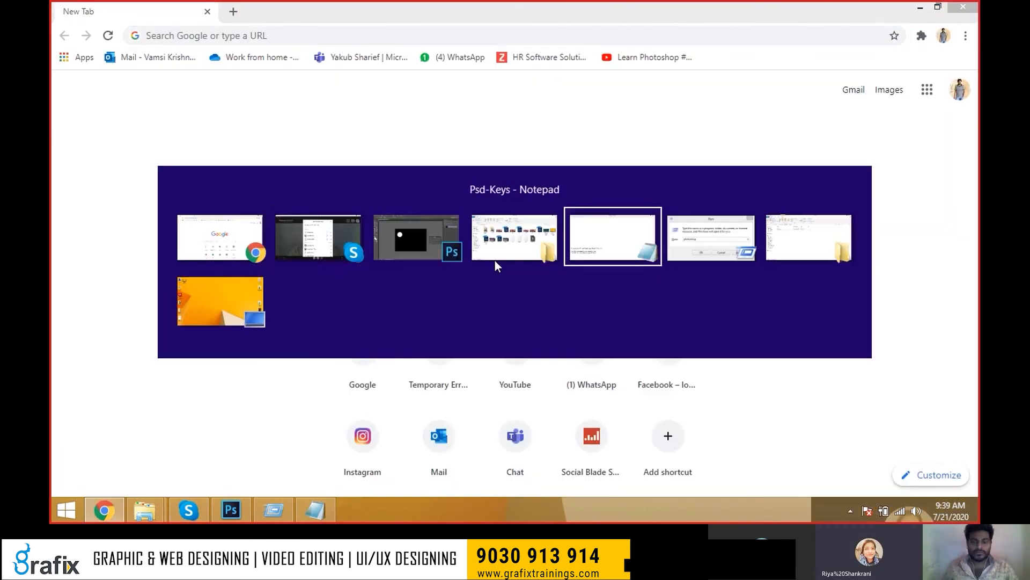
{"action": "scroll", "coordinate": [494, 260], "scroll_direction": "up", "scroll_amount": 12}
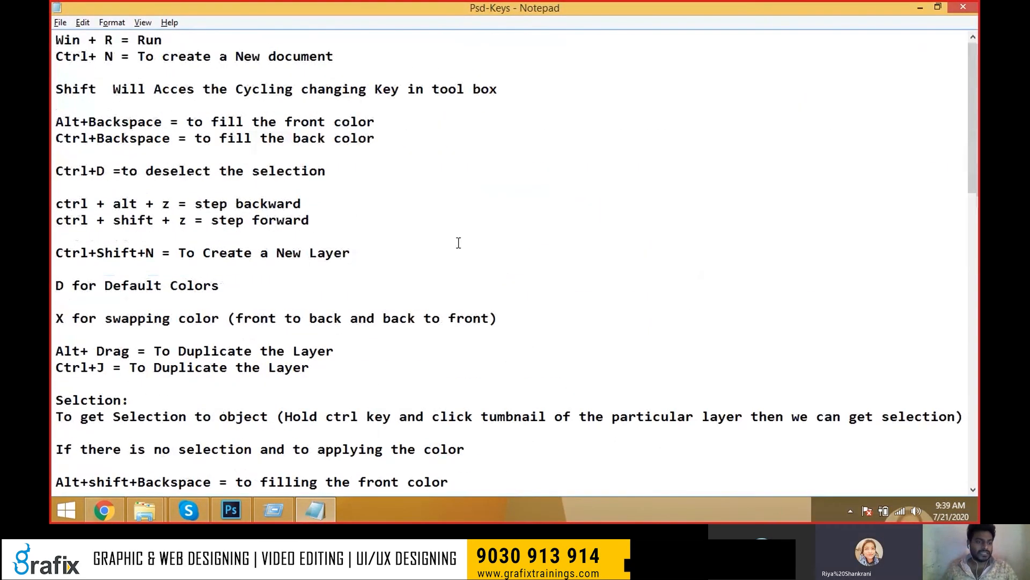
- Append "(undo)" to the step backward shortcut line and "(Redo)" to the step forward line
{"action": "left_click_drag", "start_coordinate": [310, 221], "coordinate": [53, 208]}
{"action": "key", "text": "alt+Tab"}
{"action": "key", "text": "alt+Tab"}
{"action": "mouse_move", "coordinate": [56, 204]}
{"action": "left_mouse_down"}
{"action": "mouse_move", "coordinate": [310, 205]}
{"action": "mouse_move", "coordinate": [52, 222]}
{"action": "left_mouse_up"}
{"action": "left_click", "coordinate": [362, 204]}
{"action": "type", "text": "(undo)"}
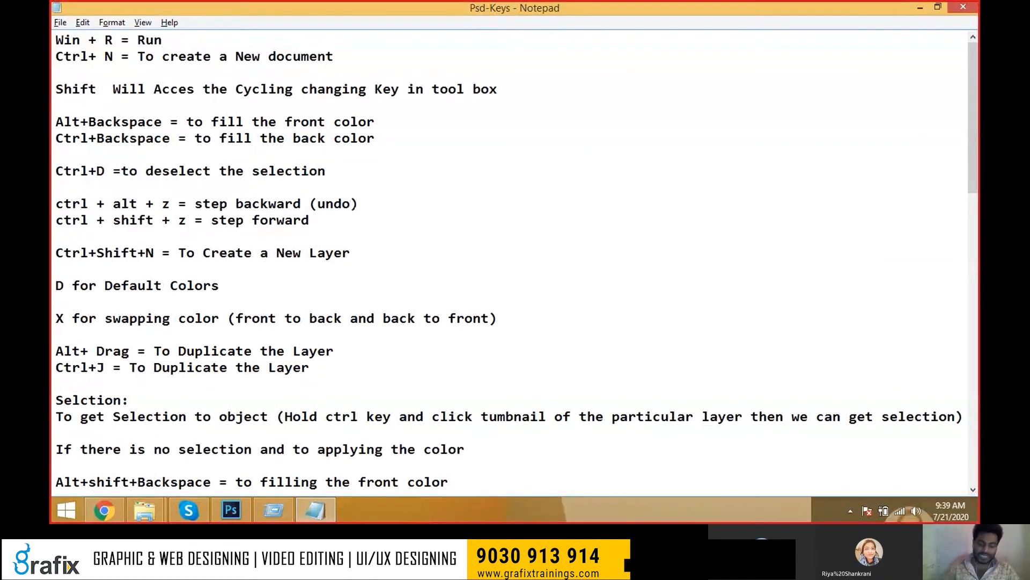
{"action": "left_click", "coordinate": [316, 221]}
{"action": "type", "text": "("}
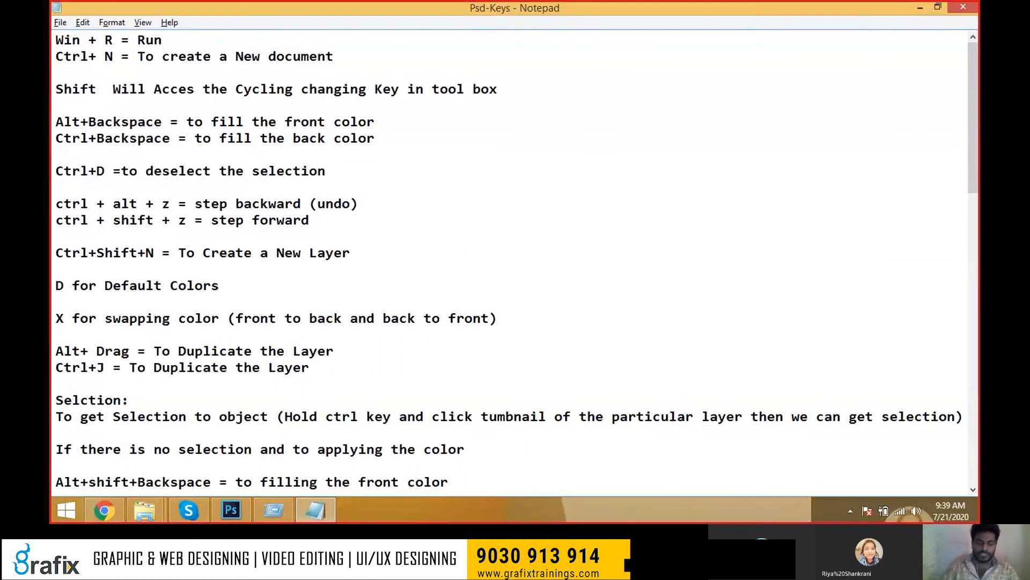
{"action": "type", "text": "Redo)"}
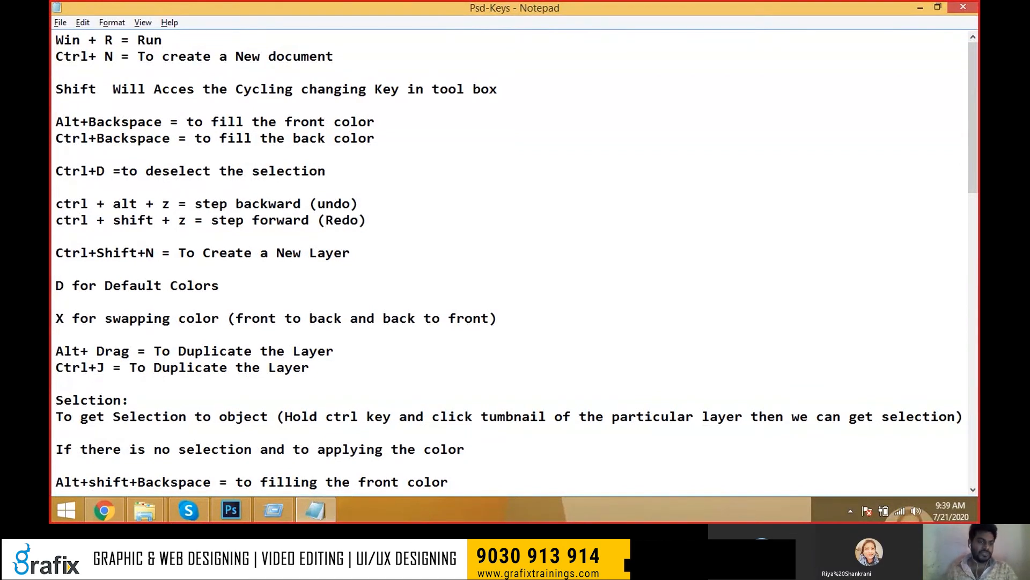
- Switch back to the Photoshop document with the white circle on the black canvas
{"action": "key", "text": "alt+Tab"}
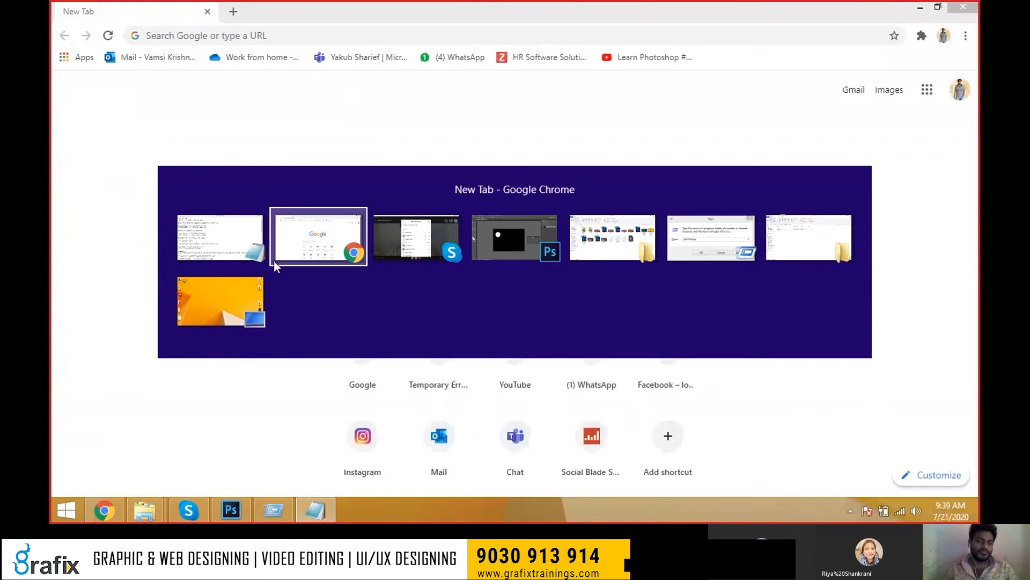
{"action": "key", "text": "alt+Tab"}
{"action": "key", "text": "alt+Tab"}
{"action": "key", "text": "alt+Tab"}
{"action": "key", "text": "alt+Tab"}
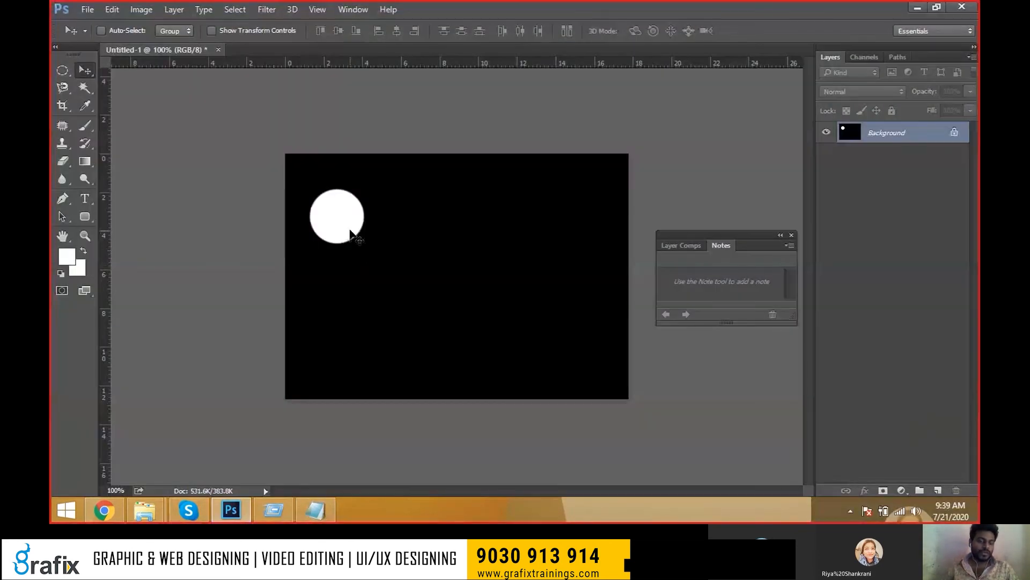
{"action": "key", "text": "ctrl"}
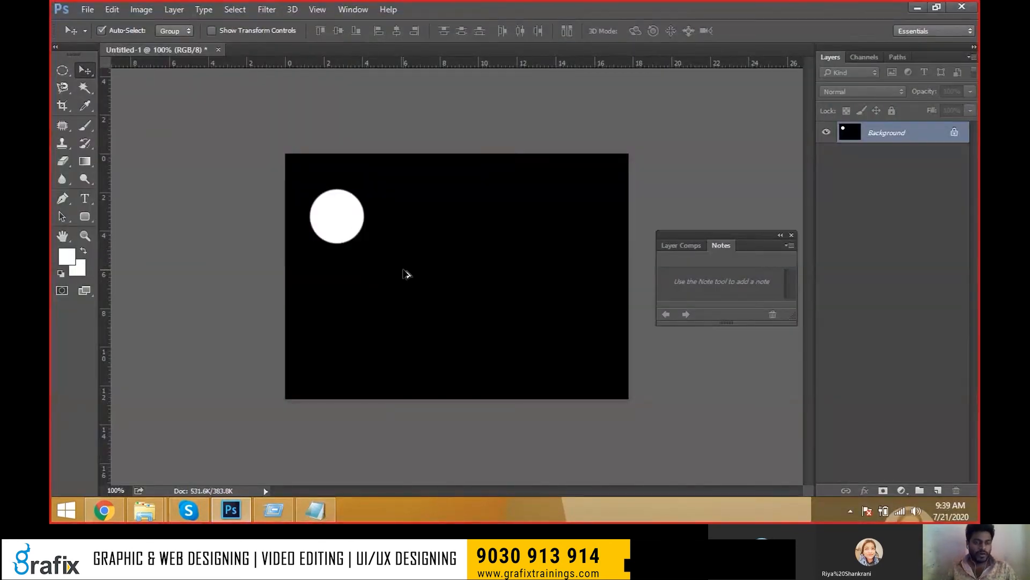
- Undo the white circle painted on the Background layer and open the New Layer dialog
{"action": "key", "text": "ctrl+z"}
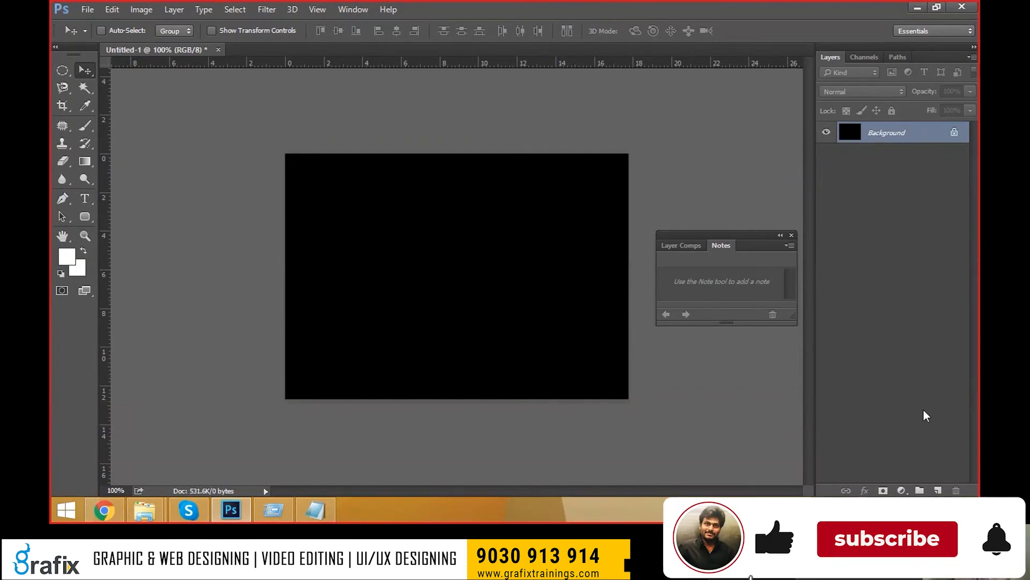
{"action": "key", "text": "ctrl"}
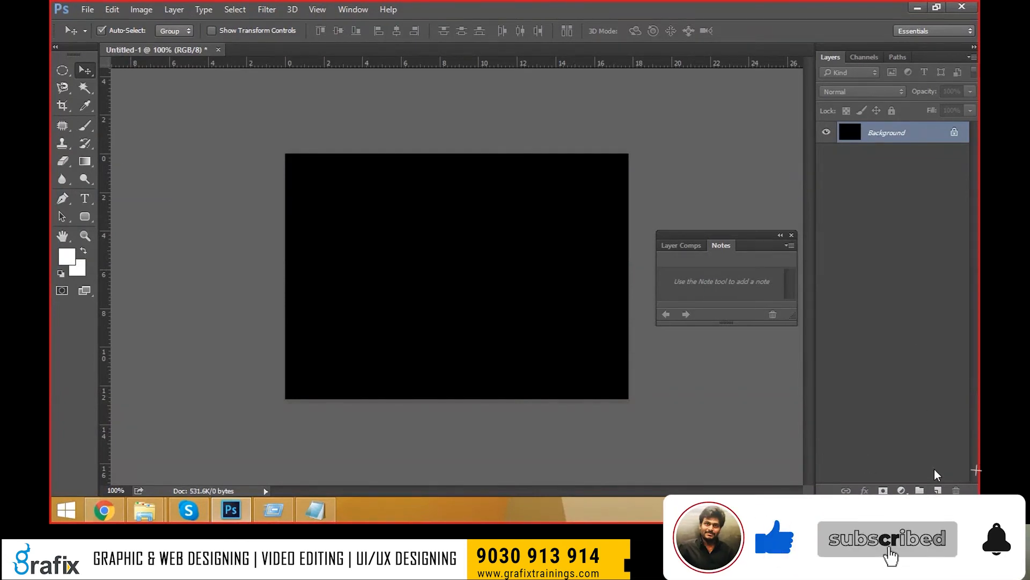
{"action": "key", "text": "ctrl+shift+n"}
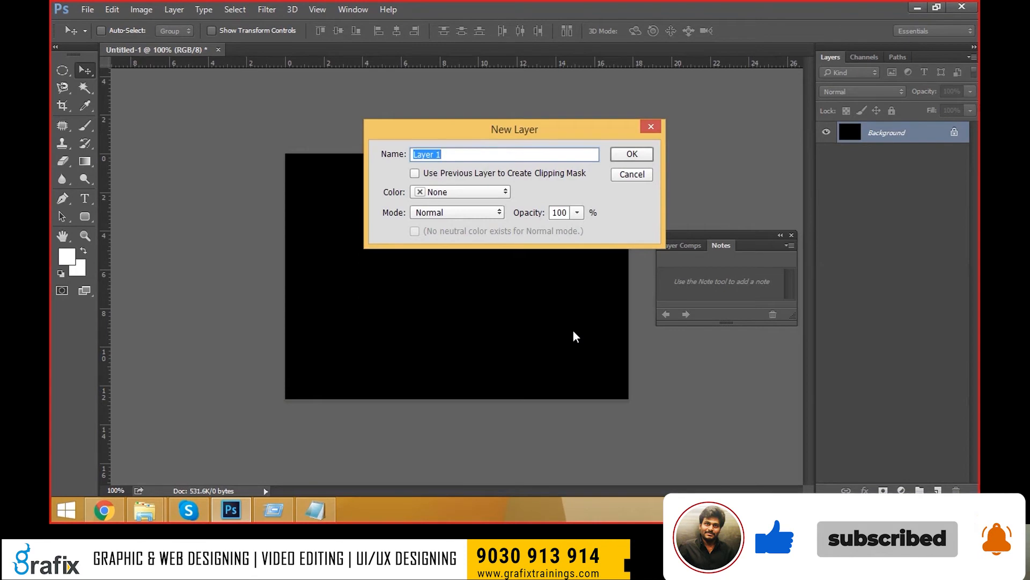
- Switch to the Psd-Keys notes in Notepad and highlight the Ctrl+Shift+N new layer shortcut line
{"action": "key", "text": "alt+Tab"}
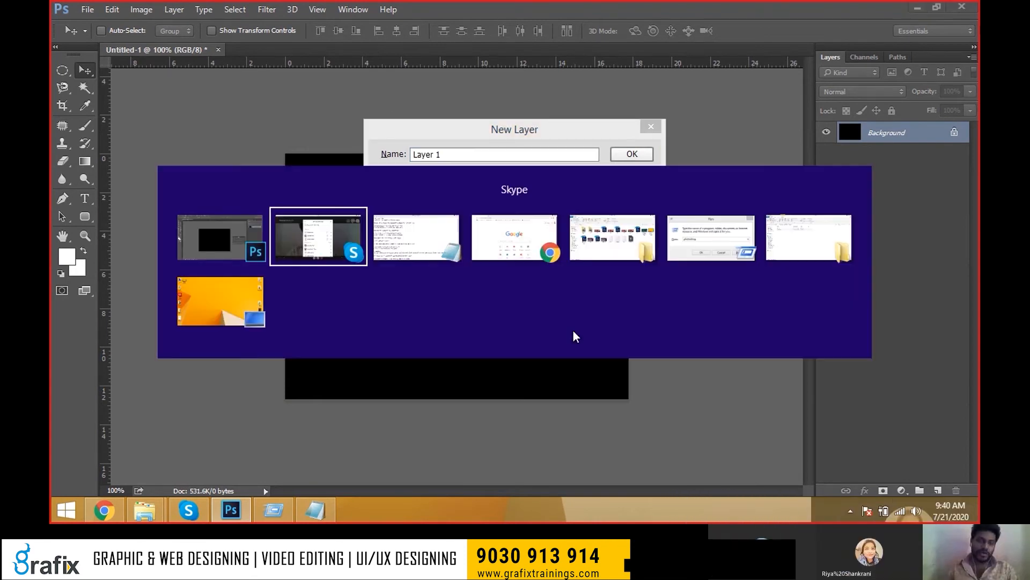
{"action": "key", "text": "alt+Tab"}
{"action": "left_click_drag", "start_coordinate": [386, 249], "coordinate": [56, 254]}
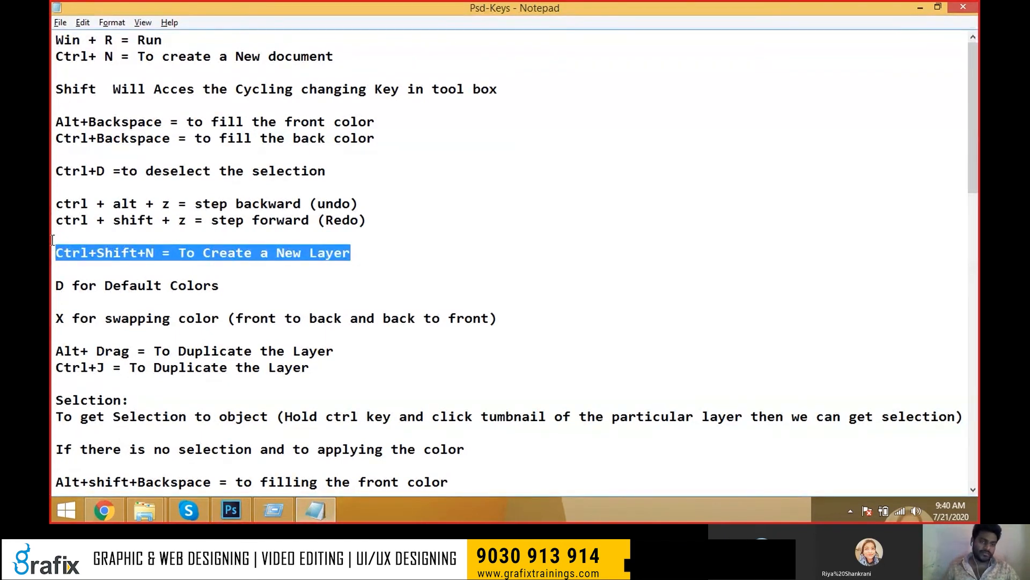
{"action": "key", "text": "alt+Tab"}
{"action": "key", "text": "alt+Tab"}
{"action": "key", "text": "Escape"}
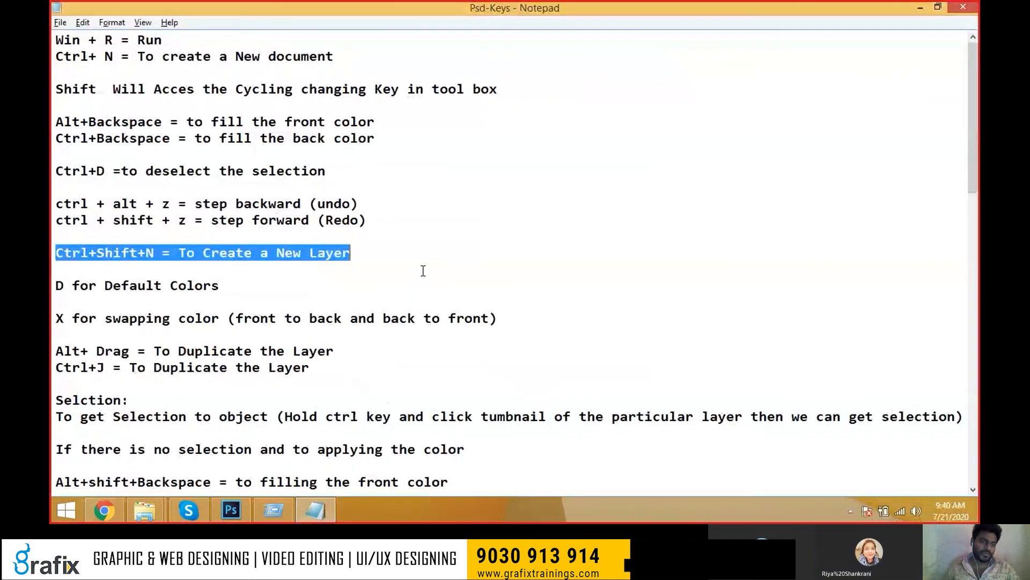
{"action": "left_click", "coordinate": [123, 253]}
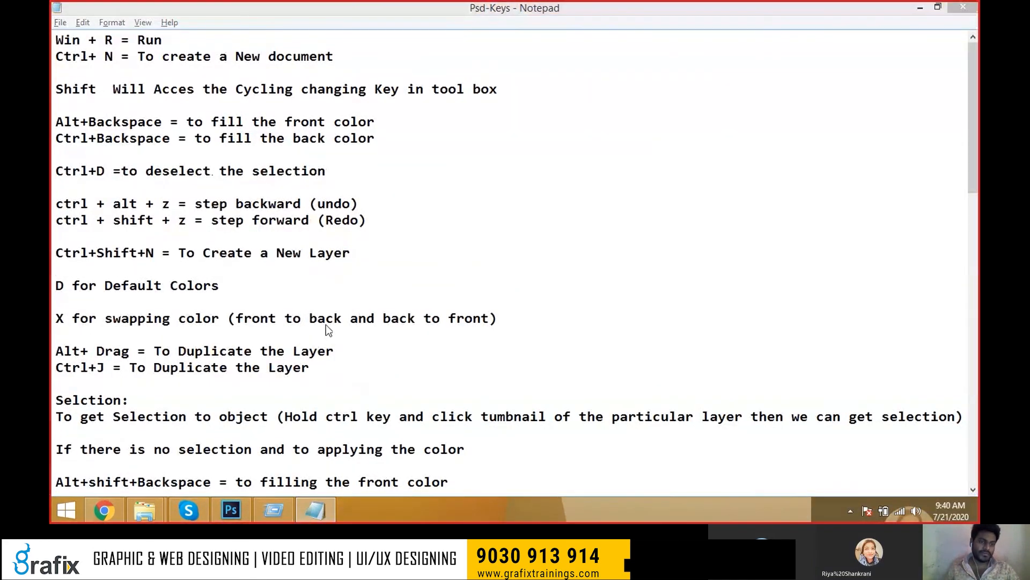
- Return to Photoshop and create the new layer with the name Moon
{"action": "key", "text": "alt+Tab"}
{"action": "key", "text": "alt+Tab"}
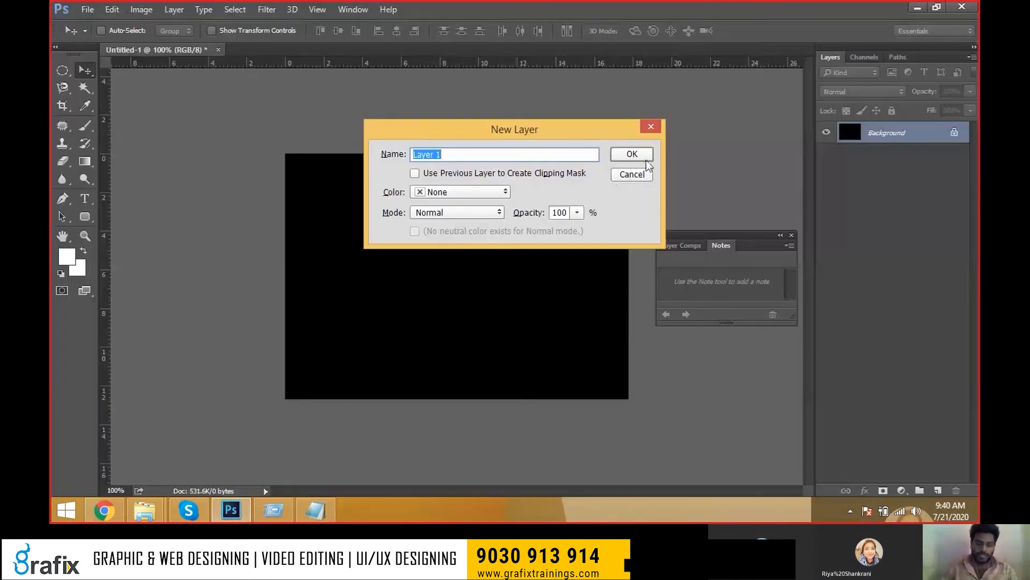
{"action": "type", "text": "Moon"}
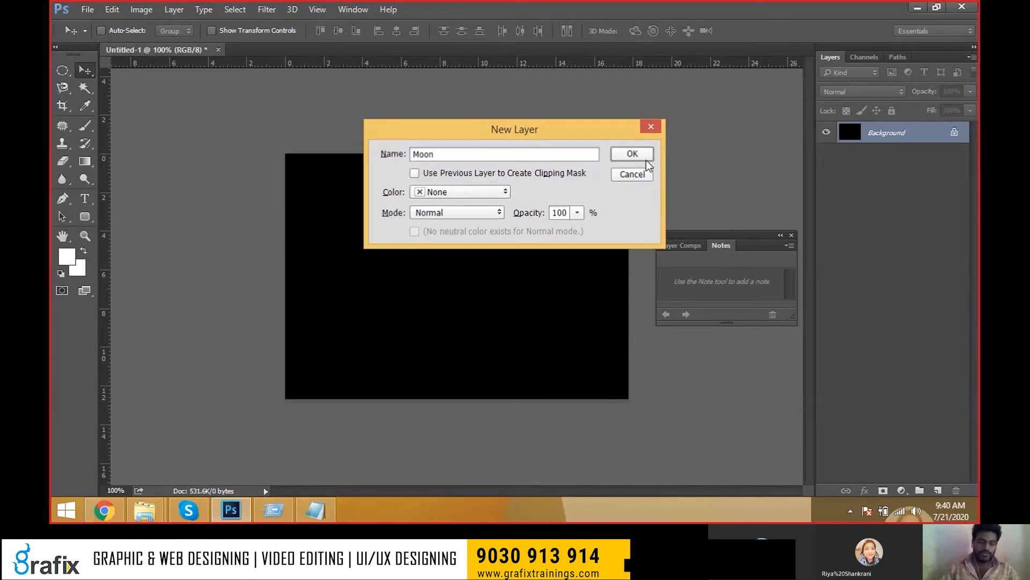
{"action": "left_click", "coordinate": [646, 160]}
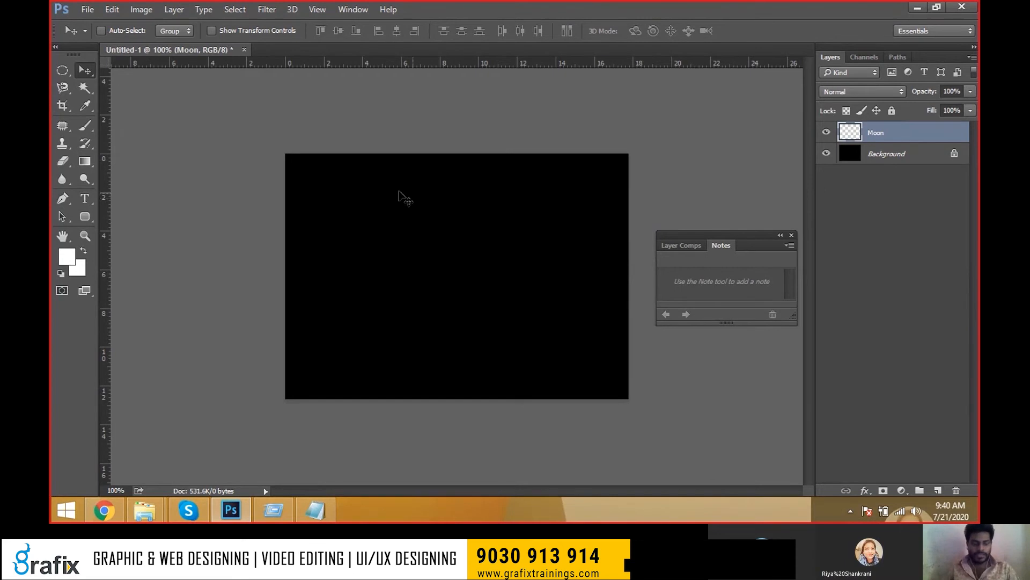
- Paint a white circle on the Moon layer near the canvas's upper-left corner with a 90 px hard round brush
{"action": "left_click", "coordinate": [84, 126]}
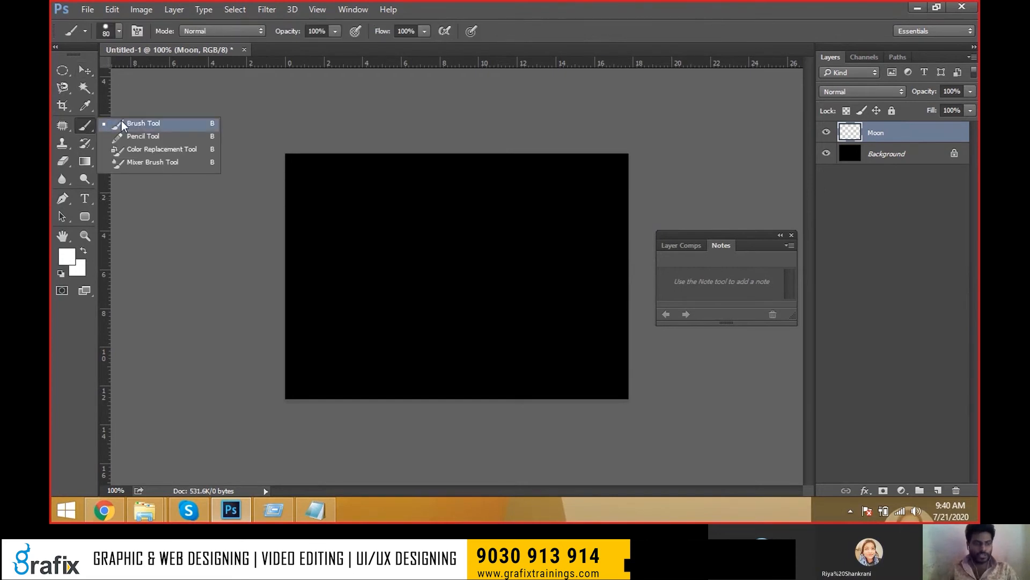
{"action": "left_click", "coordinate": [212, 124]}
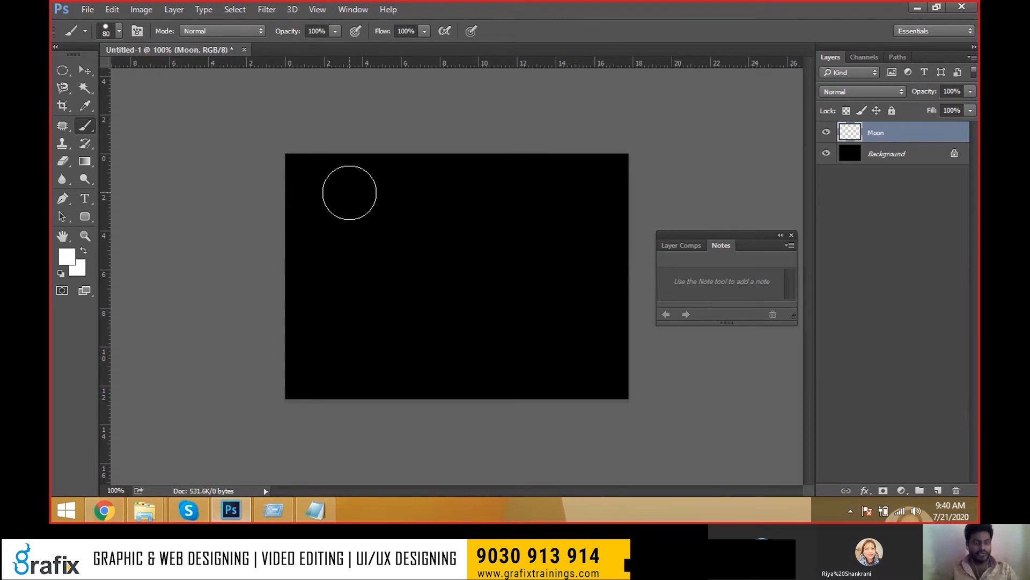
{"action": "key", "text": "bracketright"}
{"action": "left_click", "coordinate": [341, 204]}
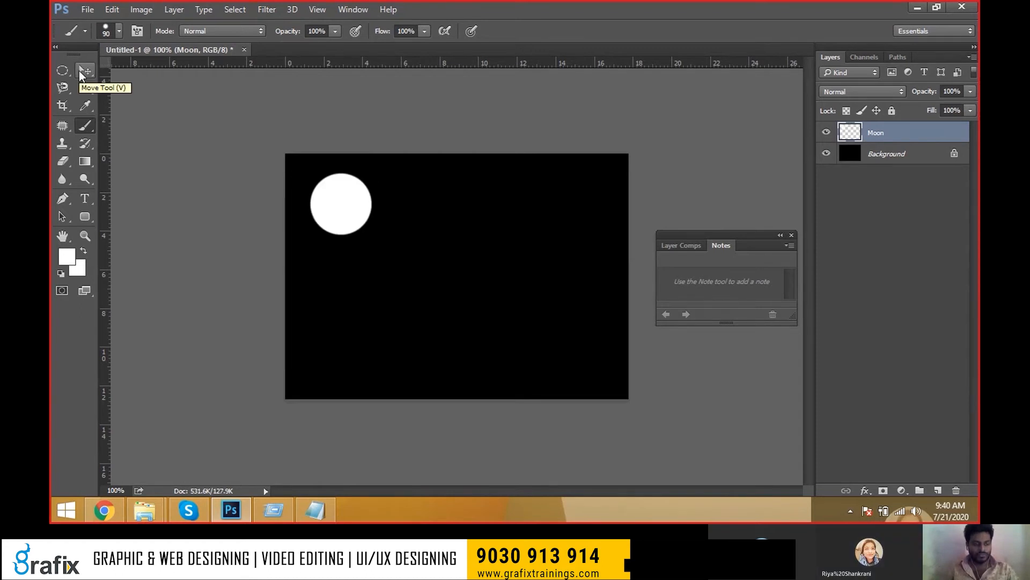
- Shift the white circle slightly with the Move Tool and start Free Transform on it
{"action": "left_click", "coordinate": [82, 70]}
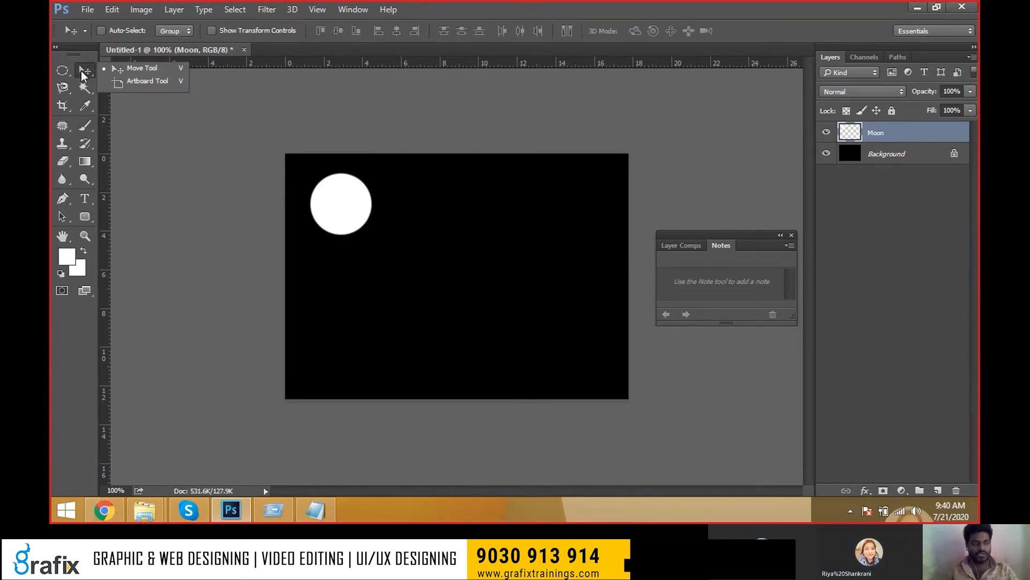
{"action": "left_click_drag", "start_coordinate": [339, 207], "coordinate": [373, 218]}
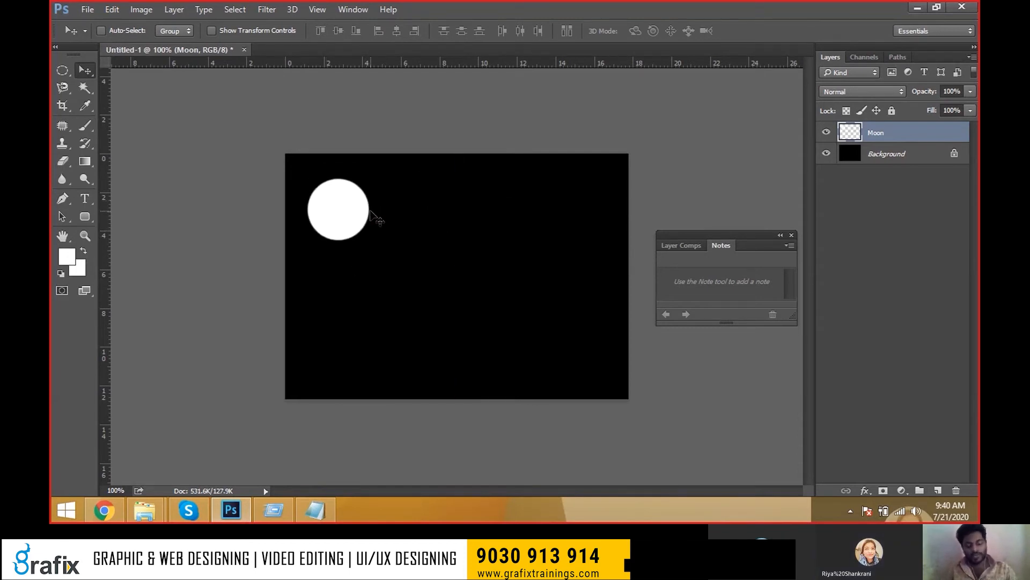
{"action": "key", "text": "ctrl"}
{"action": "key", "text": "ctrl+t"}
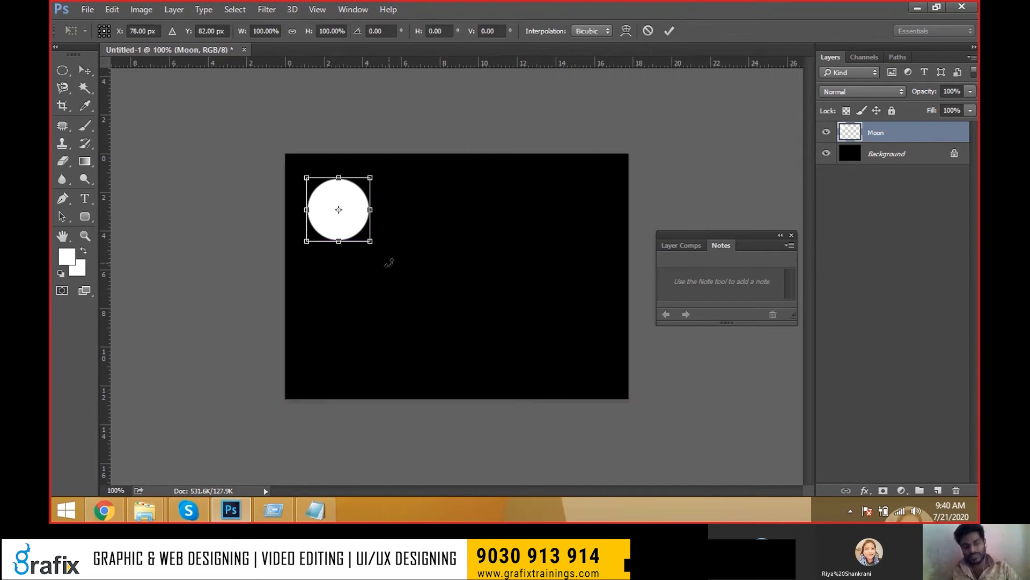
{"action": "key", "text": "Escape"}
- Switch to the Psd-Keys notes and look up the Ctrl+T transform controls and proportional scaling lines
{"action": "key", "text": "alt+Tab"}
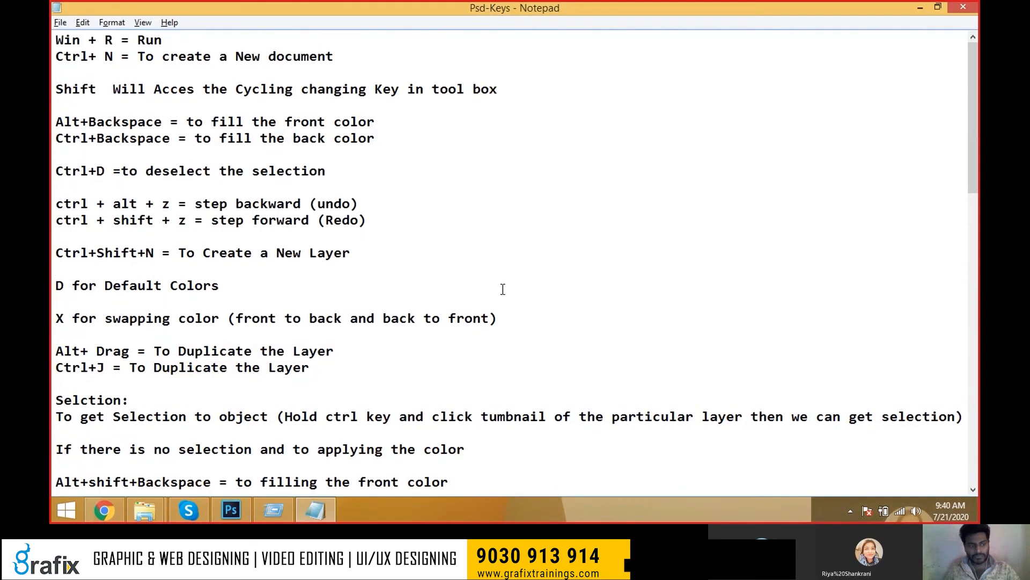
{"action": "scroll", "coordinate": [503, 289], "scroll_direction": "down", "scroll_amount": 1}
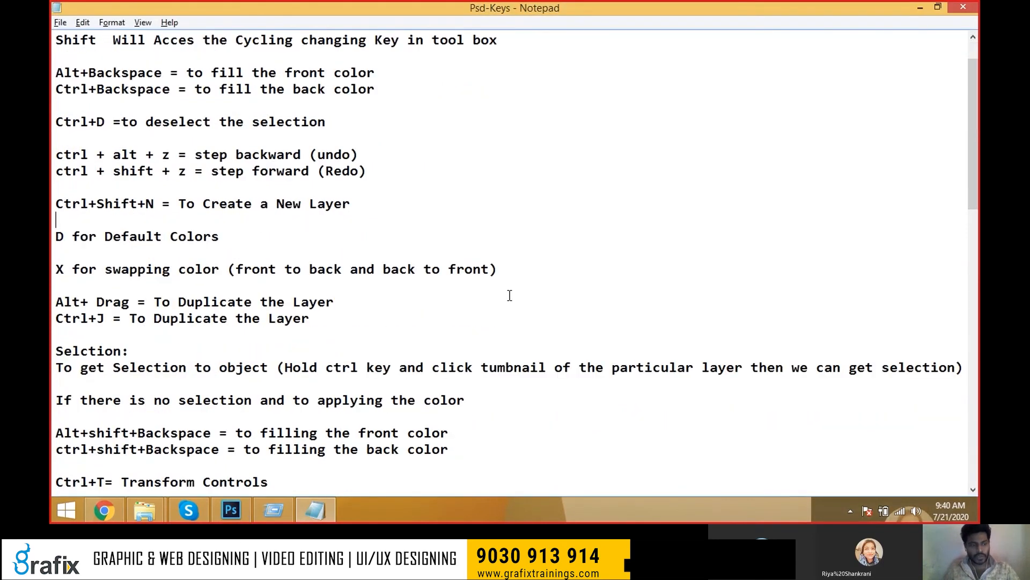
{"action": "scroll", "coordinate": [510, 295], "scroll_direction": "down", "scroll_amount": 4}
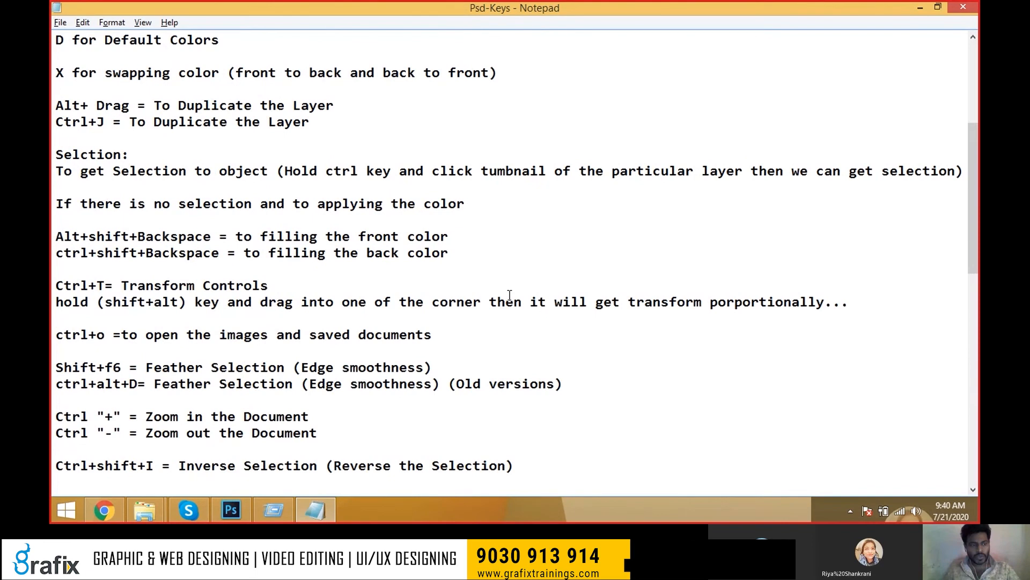
{"action": "scroll", "coordinate": [510, 295], "scroll_direction": "down", "scroll_amount": 3}
{"action": "scroll", "coordinate": [502, 309], "scroll_direction": "up", "scroll_amount": 1}
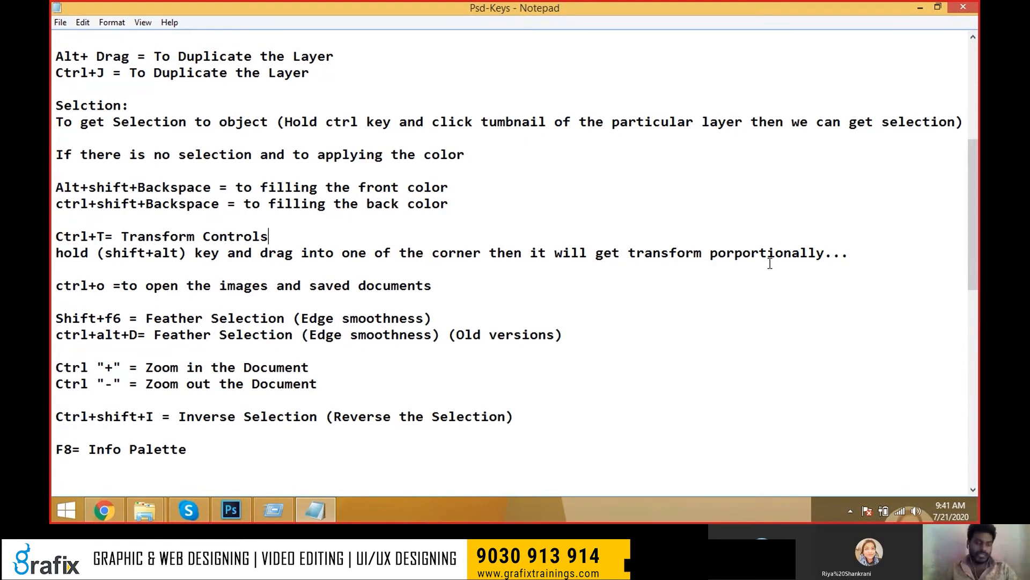
- Return to Photoshop, scale the white circle proportionally to about 94.68%, and nudge it slightly right
{"action": "key", "text": "alt+Tab"}
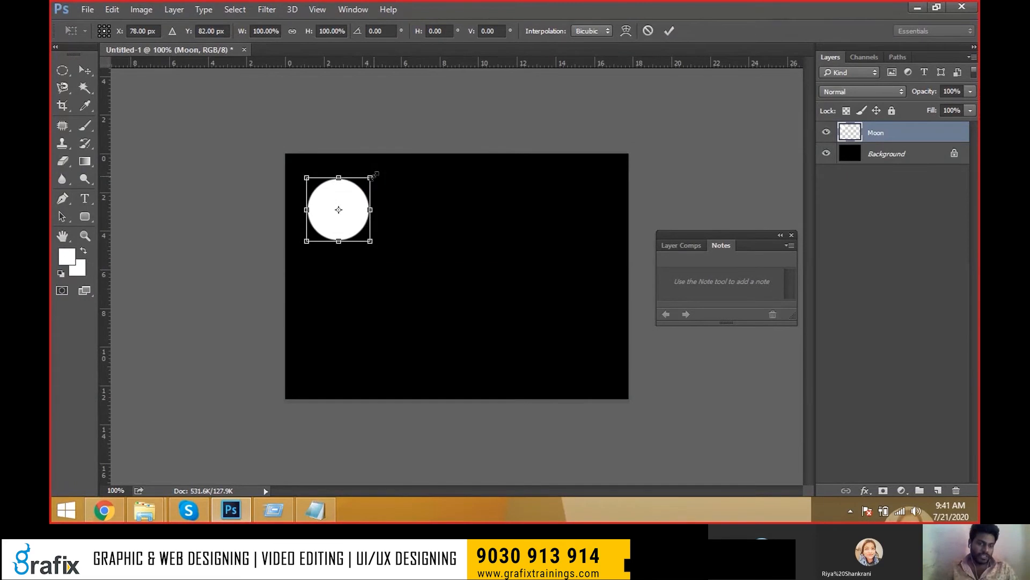
{"action": "mouse_move", "coordinate": [375, 174]}
{"action": "left_mouse_down"}
{"action": "mouse_move", "coordinate": [354, 194]}
{"action": "mouse_move", "coordinate": [384, 164]}
{"action": "mouse_move", "coordinate": [361, 193]}
{"action": "mouse_move", "coordinate": [372, 175]}
{"action": "left_mouse_up"}
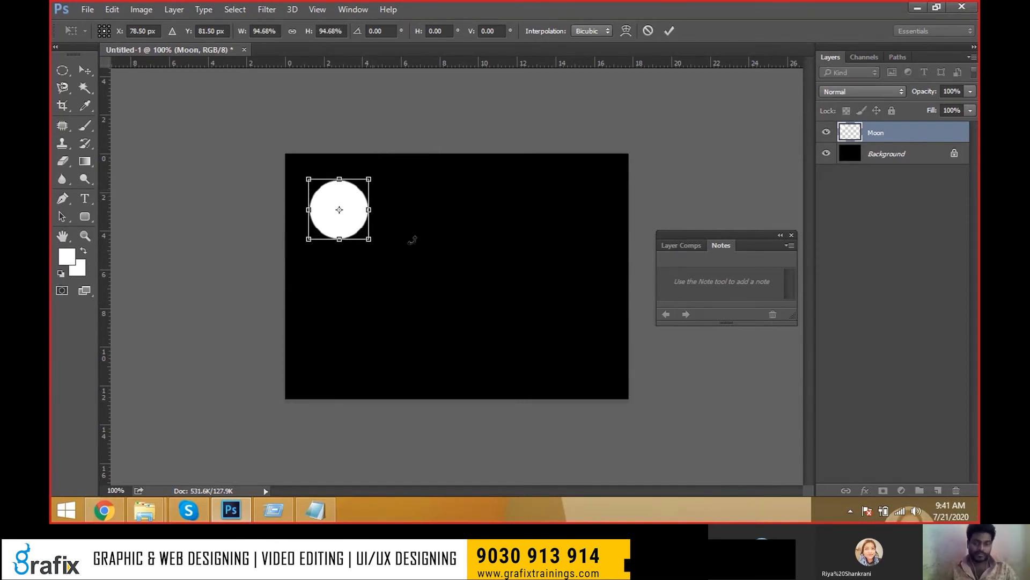
{"action": "key", "text": "Return"}
{"action": "left_click_drag", "start_coordinate": [359, 219], "coordinate": [361, 220]}
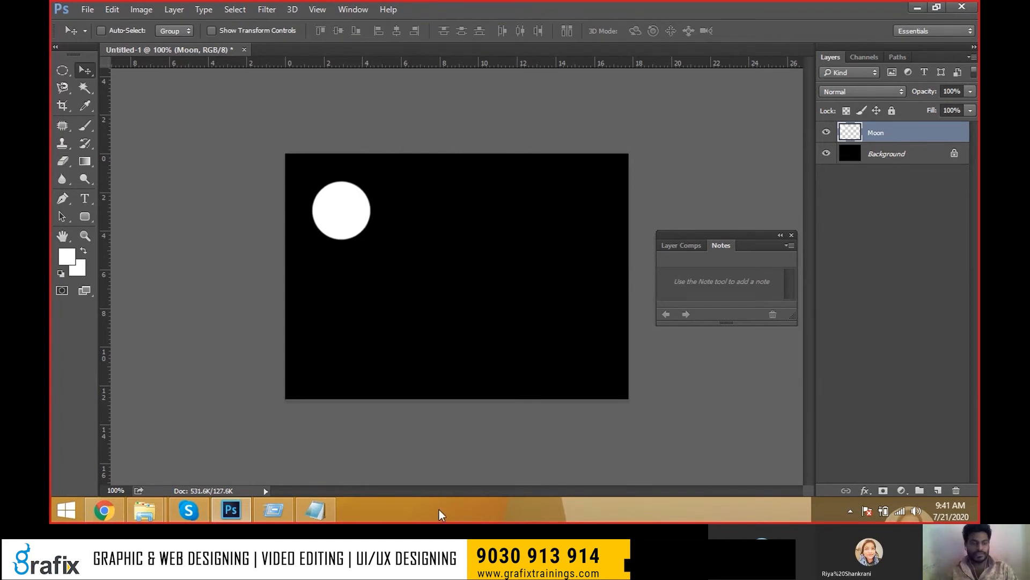
- Paint a soft white glow around the moon using a soft round brush with 0% hardness at 100 px
{"action": "left_click", "coordinate": [70, 76]}
{"action": "left_click", "coordinate": [73, 126]}
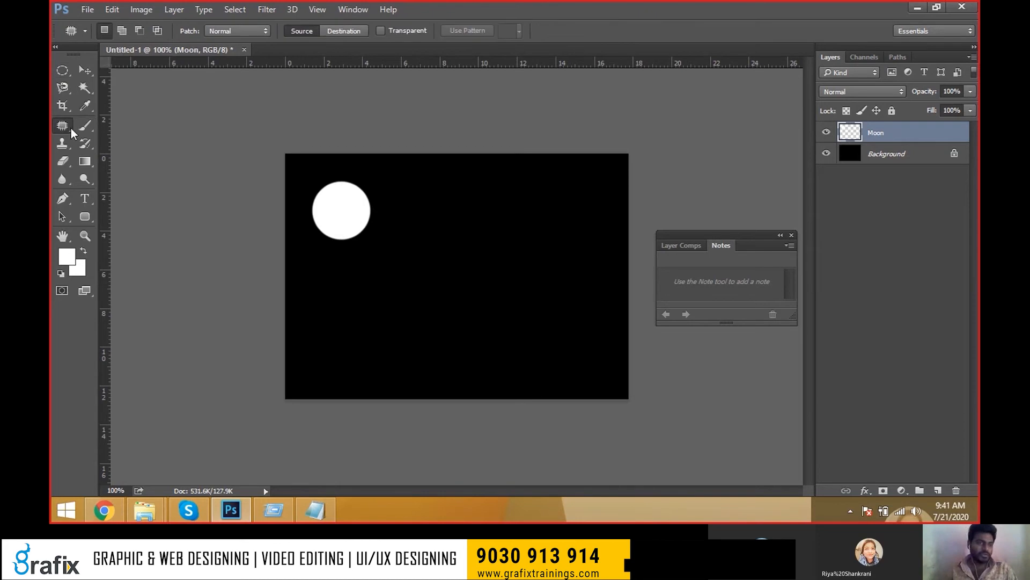
{"action": "left_click", "coordinate": [86, 130]}
{"action": "left_click", "coordinate": [141, 127]}
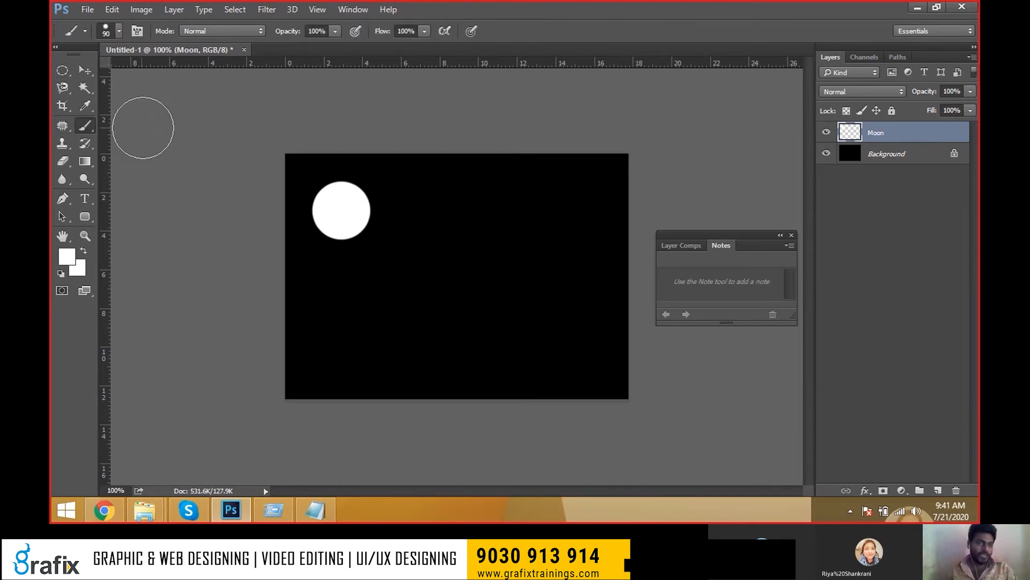
{"action": "left_click", "coordinate": [119, 31]}
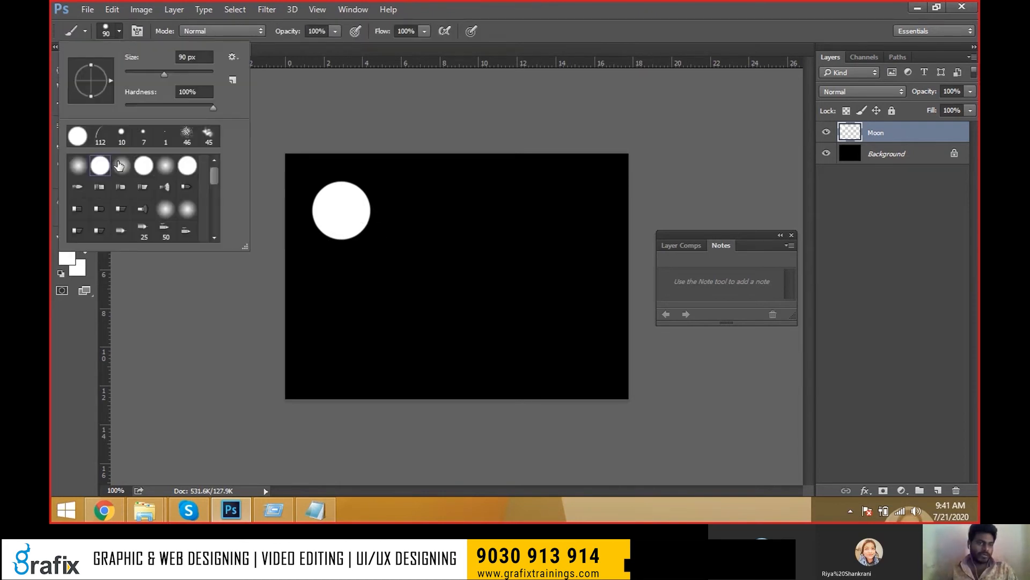
{"action": "double_click", "coordinate": [80, 164]}
{"action": "key", "text": "bracketright"}
{"action": "key", "text": "bracketright"}
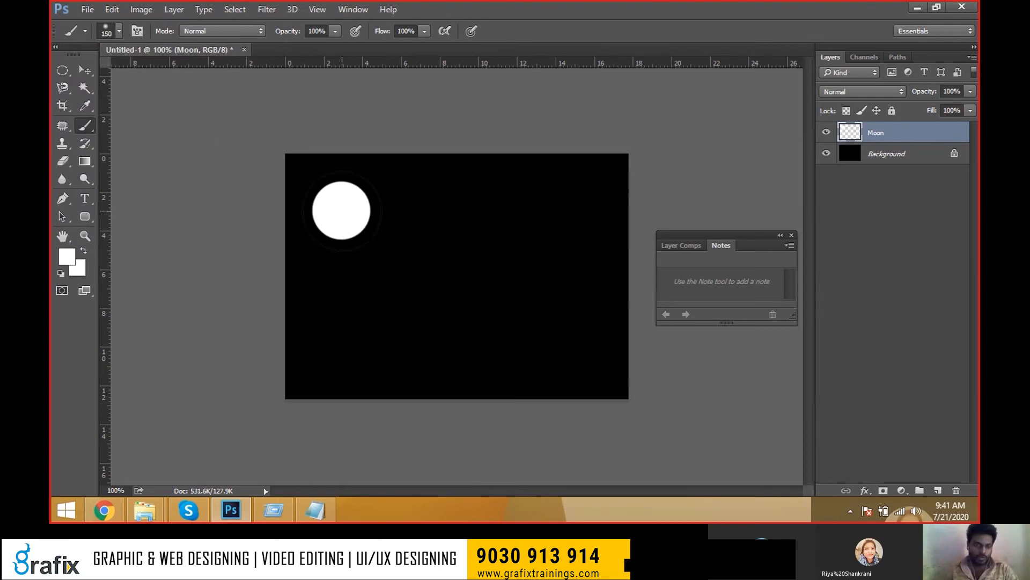
{"action": "key", "text": "bracketleft"}
{"action": "left_click", "coordinate": [341, 210]}
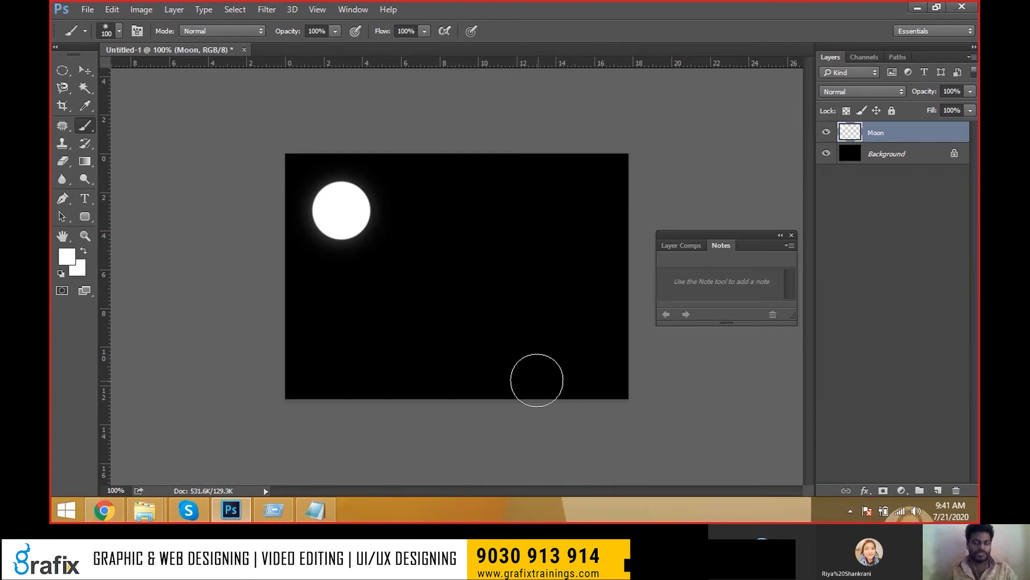
- Try moving the glowing moon downward with the Move Tool and undo the move
{"action": "key", "text": "v"}
{"action": "left_click_drag", "start_coordinate": [368, 233], "coordinate": [380, 274]}
{"action": "key", "text": "ctrl+z"}
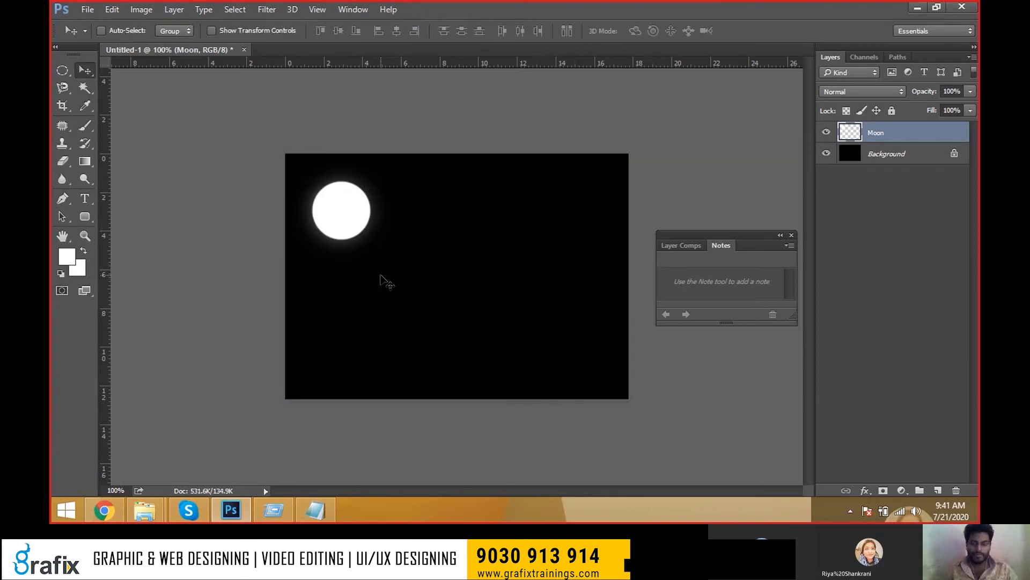
- Choose the 70 px star-shaped brush preset and set its size to 60 px
{"action": "key", "text": "b"}
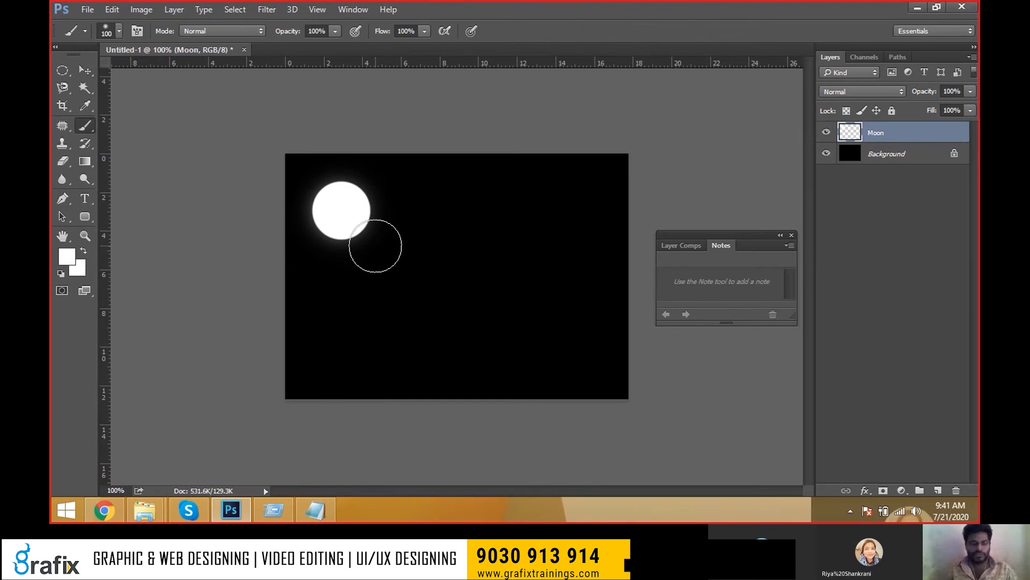
{"action": "left_click", "coordinate": [107, 33]}
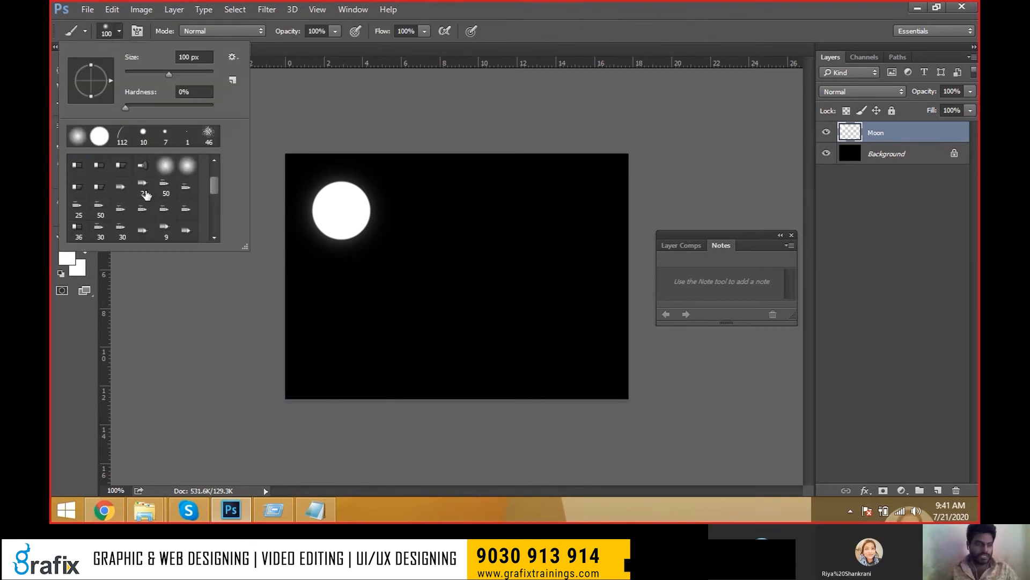
{"action": "scroll", "coordinate": [144, 200], "scroll_direction": "down", "scroll_amount": 3}
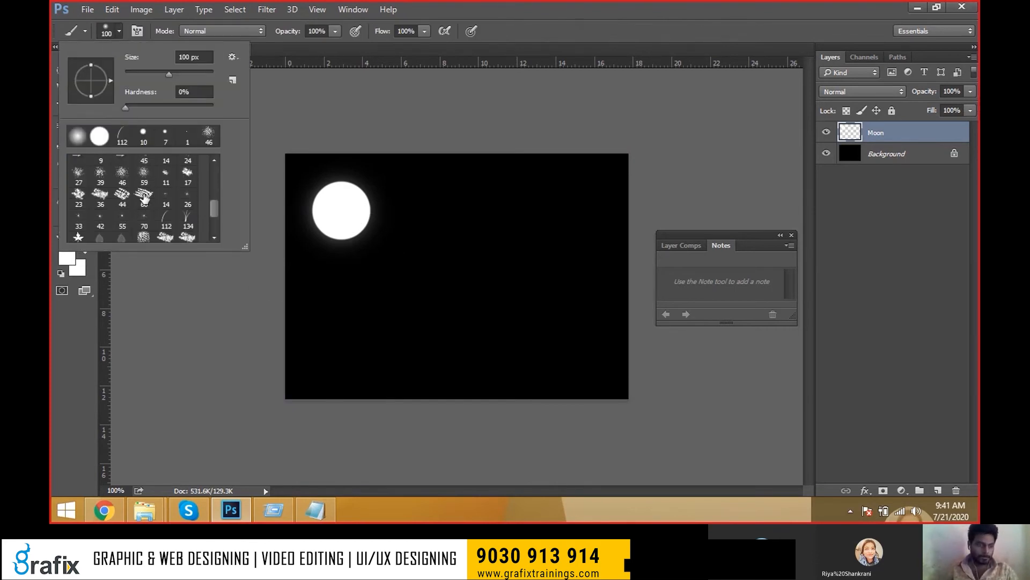
{"action": "double_click", "coordinate": [146, 223]}
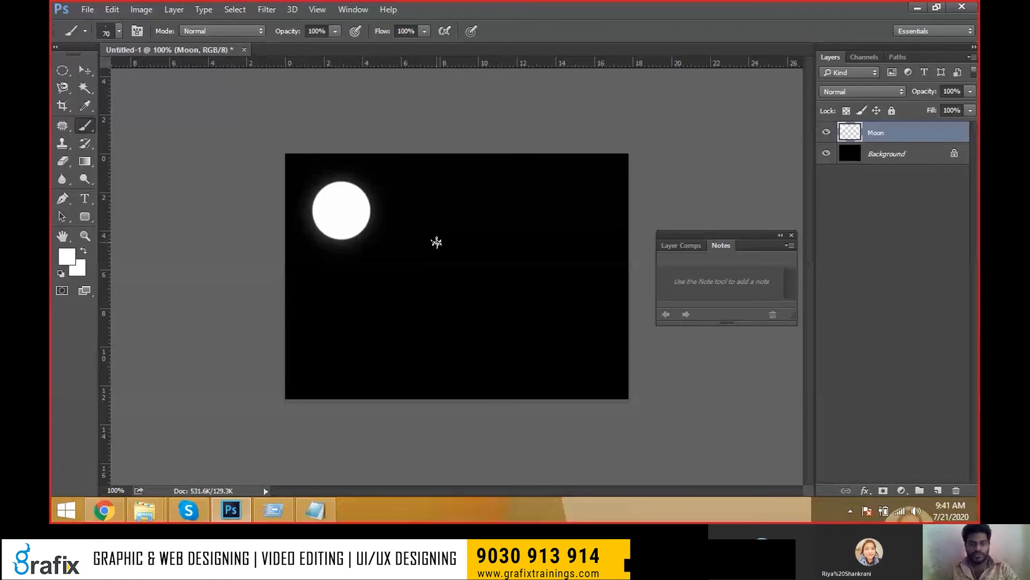
{"action": "key", "text": "bracketright"}
- Create a new layer named stars above the Moon layer
{"action": "key", "text": "ctrl+shift+n"}
{"action": "type", "text": "stars"}
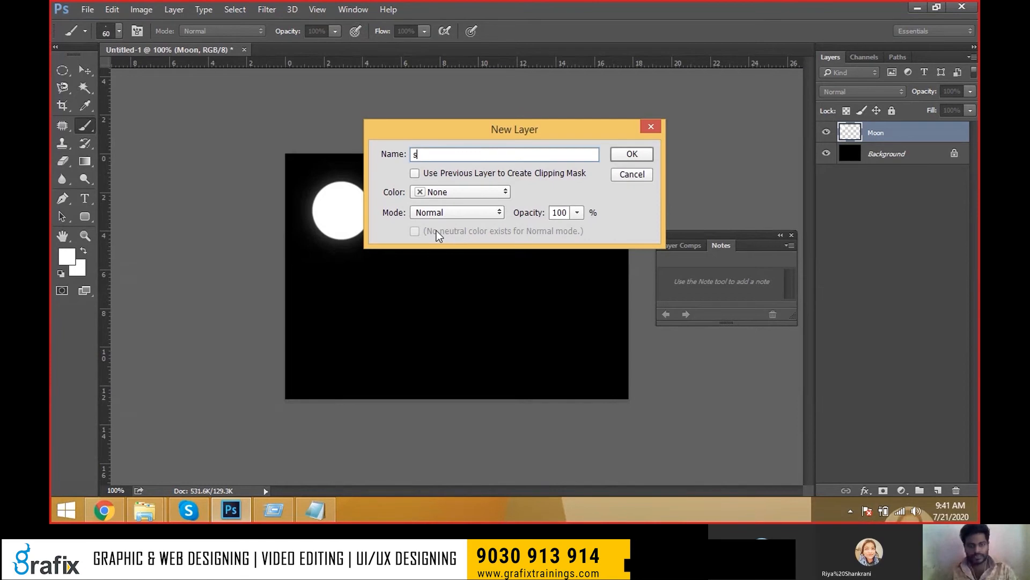
{"action": "key", "text": "Return"}
- Paint five white stars across the sky beside the moon, and add smaller ones beneath them with a reduced brush size
{"action": "left_click", "coordinate": [421, 190]}
{"action": "left_click", "coordinate": [472, 189]}
{"action": "left_click", "coordinate": [549, 195]}
{"action": "left_click", "coordinate": [582, 179]}
{"action": "left_click", "coordinate": [519, 180]}
{"action": "key", "text": "bracketleft"}
{"action": "key", "text": "bracketleft"}
{"action": "left_click", "coordinate": [429, 226]}
{"action": "left_click", "coordinate": [472, 220]}
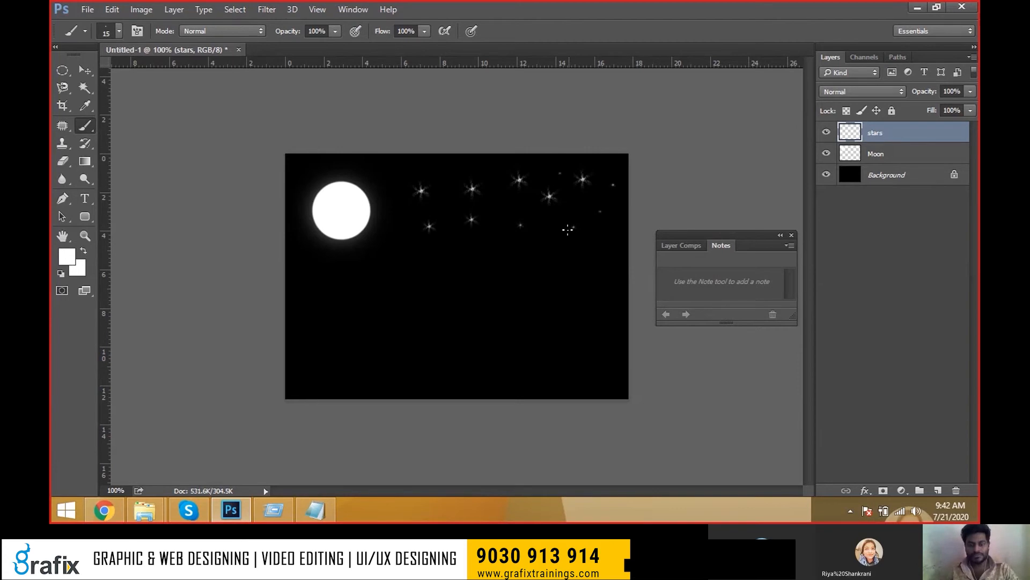
- Enlarge the star brush to 25 px and paint more small white stars among the existing ones
{"action": "key", "text": "bracketright"}
{"action": "left_click", "coordinate": [396, 217]}
{"action": "left_click", "coordinate": [490, 208]}
- Try moving the stars layer down and to the right with the Move Tool and undo the move
{"action": "key", "text": "v"}
{"action": "left_click_drag", "start_coordinate": [475, 207], "coordinate": [497, 244]}
{"action": "key", "text": "ctrl"}
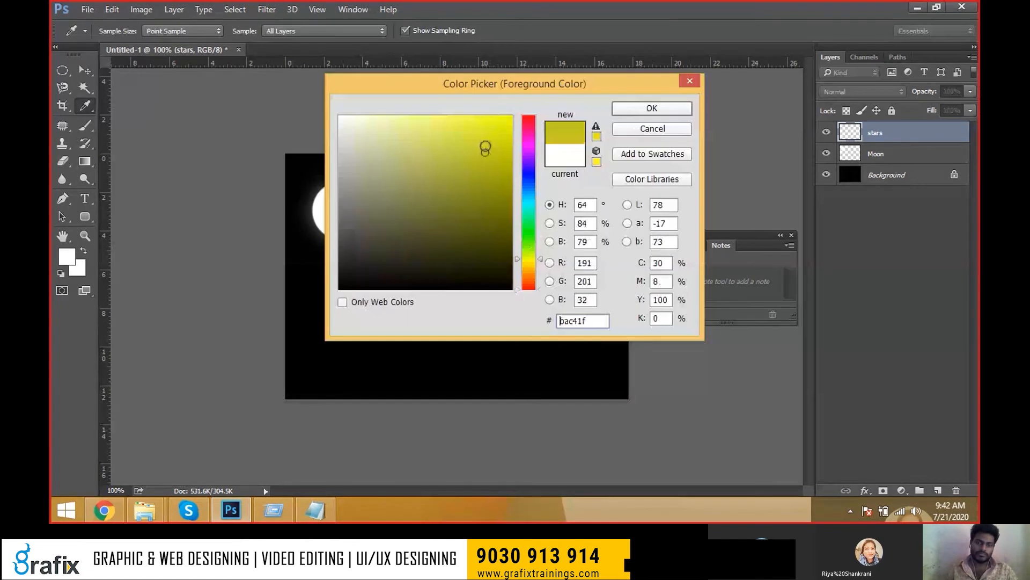
- Set the foreground colour to bright yellow f1ff0c and paint small yellow stars among the white ones with the 25 px star brush
{"action": "left_click", "coordinate": [504, 115]}
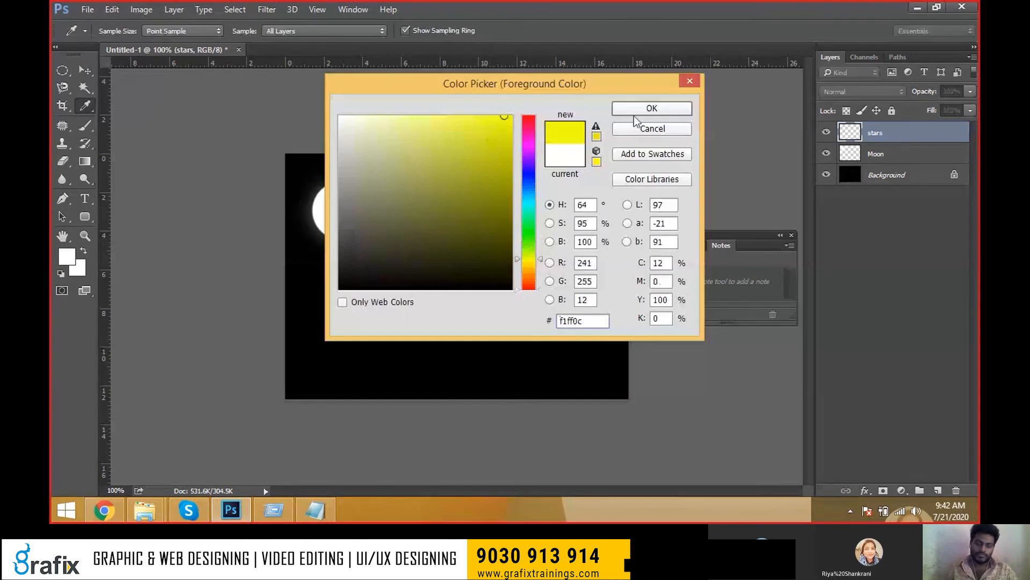
{"action": "left_click", "coordinate": [633, 110]}
{"action": "key", "text": "b"}
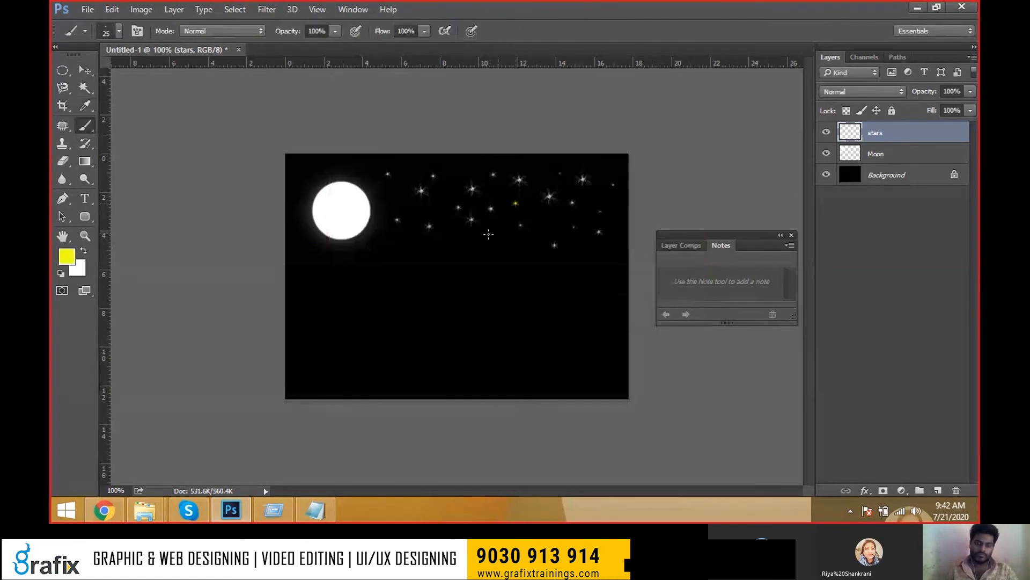
{"action": "left_click", "coordinate": [486, 234]}
- Set the foreground colour to bright green (RGB 138, 255, 0) and paint several small stars across the starry area
{"action": "left_click", "coordinate": [66, 256]}
{"action": "mouse_move", "coordinate": [529, 259]}
{"action": "left_mouse_down"}
{"action": "mouse_move", "coordinate": [529, 197]}
{"action": "mouse_move", "coordinate": [529, 247]}
{"action": "left_mouse_up"}
{"action": "left_click", "coordinate": [512, 116]}
{"action": "left_click", "coordinate": [683, 110]}
{"action": "left_click", "coordinate": [499, 189]}
{"action": "left_click", "coordinate": [426, 197]}
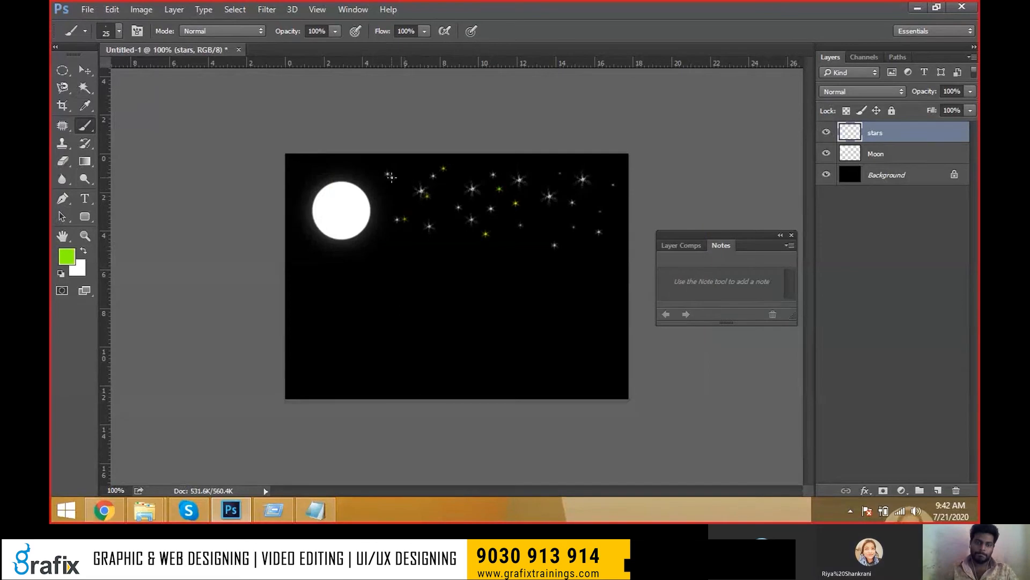
{"action": "left_click", "coordinate": [393, 197]}
{"action": "left_click", "coordinate": [550, 175]}
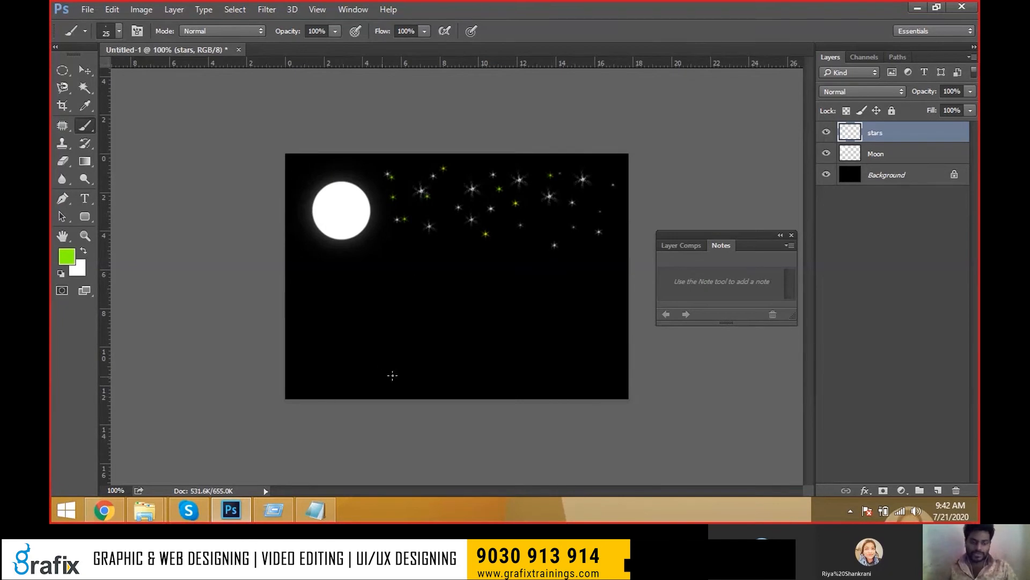
- Choose a hard round brush preset and reduce its size to 8 px
{"action": "right_click", "coordinate": [85, 125]}
{"action": "left_click", "coordinate": [119, 127]}
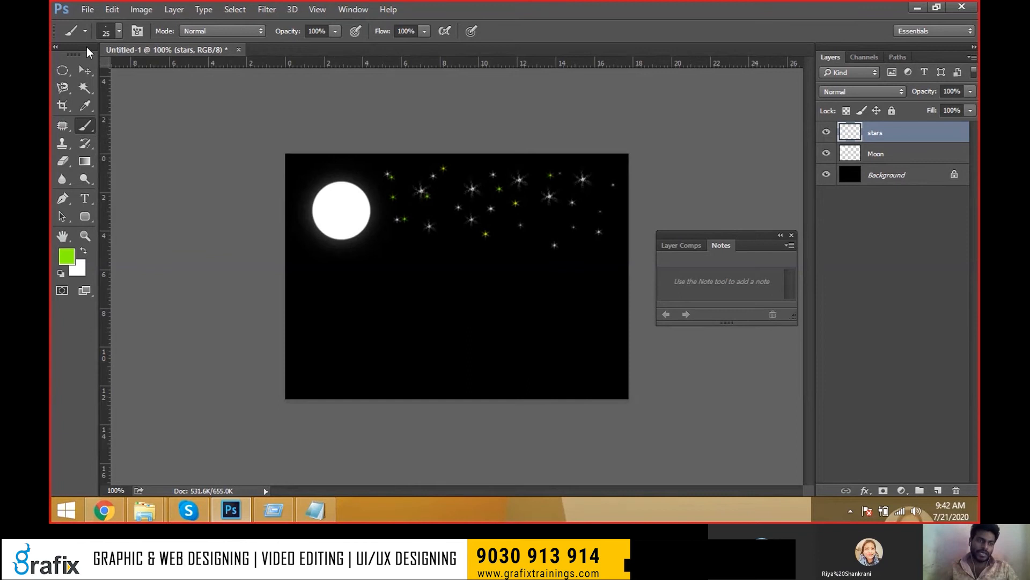
{"action": "left_click", "coordinate": [115, 31]}
{"action": "scroll", "coordinate": [123, 203], "scroll_direction": "up", "scroll_amount": 1}
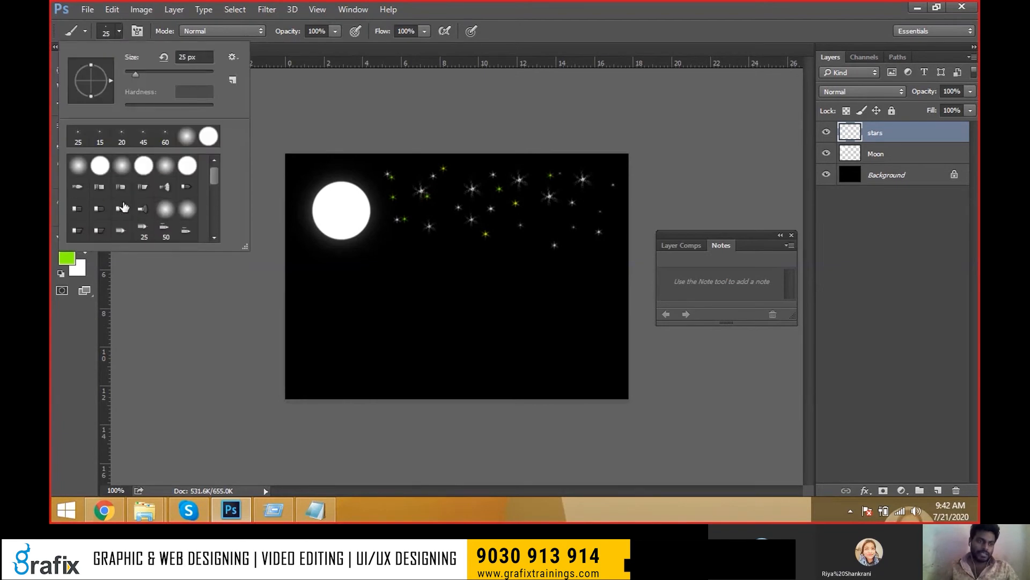
{"action": "double_click", "coordinate": [100, 166]}
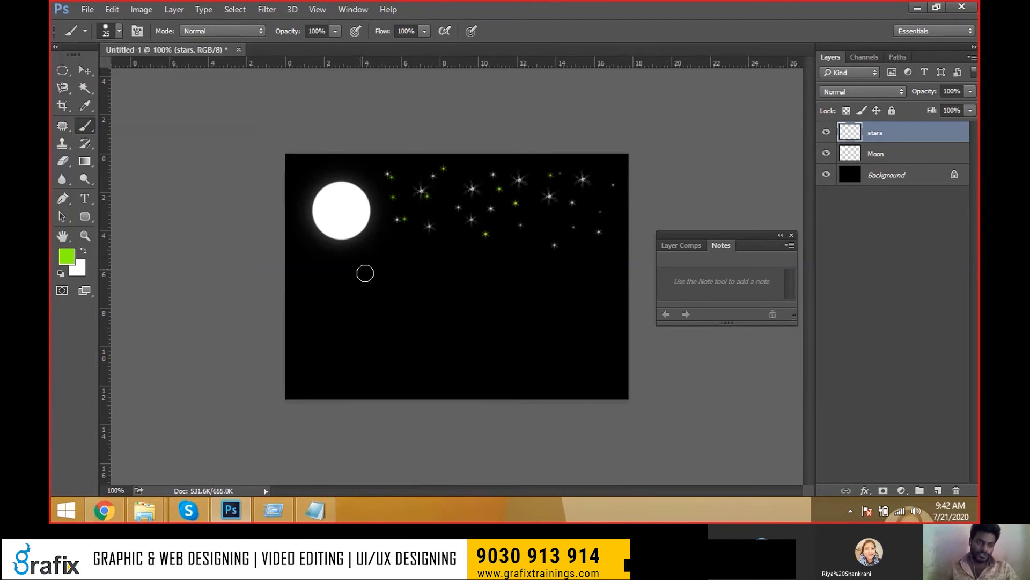
{"action": "key", "text": "bracketleft"}
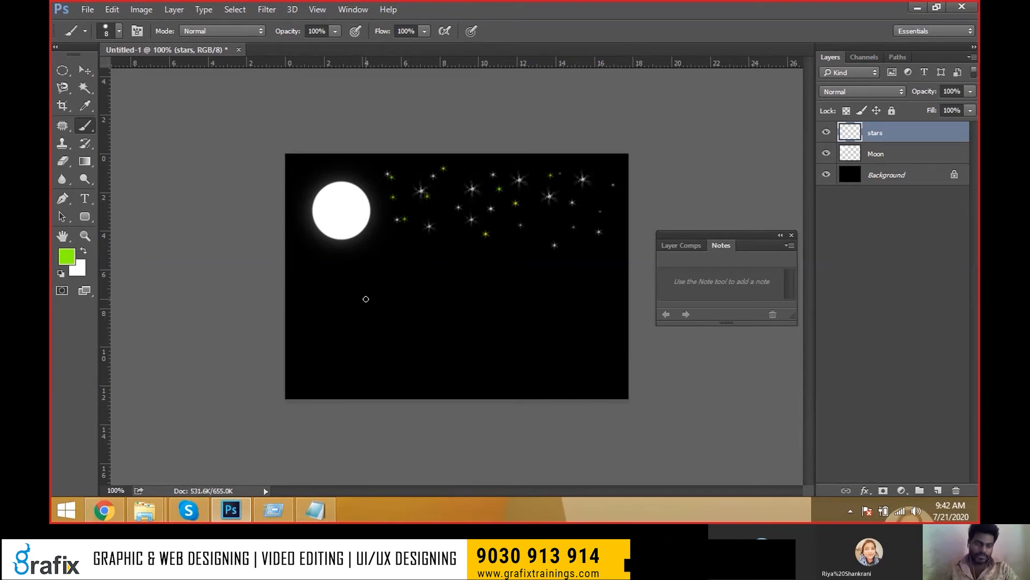
- Set the foreground colour to dark grey and paint a jagged mountain outline across the lower canvas on the stars layer
{"action": "key", "text": "i"}
{"action": "left_click", "coordinate": [66, 258]}
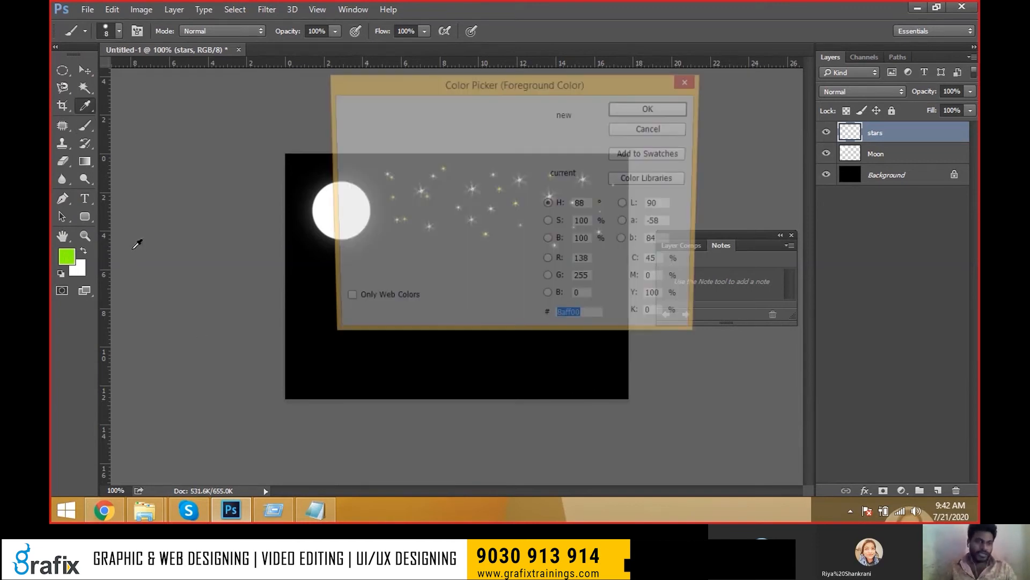
{"action": "left_click_drag", "start_coordinate": [405, 269], "coordinate": [337, 263]}
{"action": "left_click", "coordinate": [666, 109]}
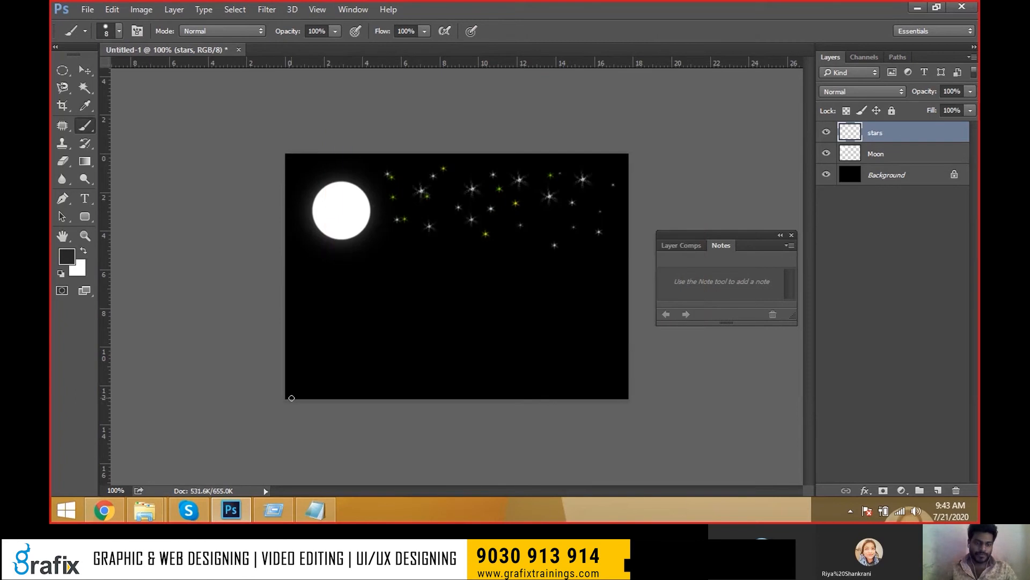
{"action": "mouse_move", "coordinate": [287, 400]}
{"action": "left_mouse_down"}
{"action": "mouse_move", "coordinate": [300, 371]}
{"action": "mouse_move", "coordinate": [312, 380]}
{"action": "mouse_move", "coordinate": [344, 361]}
{"action": "left_mouse_up"}
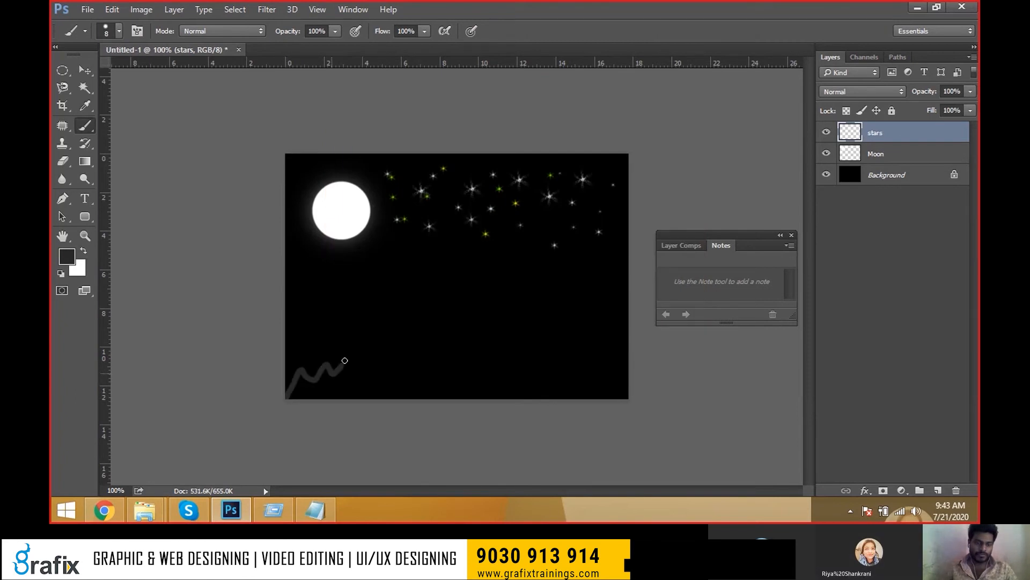
{"action": "left_click_drag", "start_coordinate": [347, 361], "coordinate": [563, 342]}
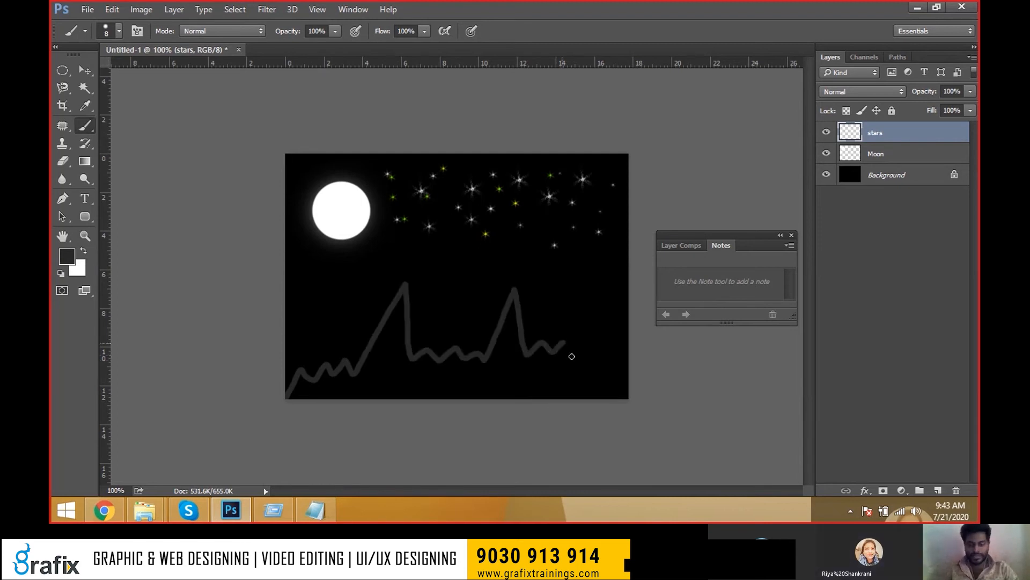
{"action": "left_click_drag", "start_coordinate": [572, 357], "coordinate": [628, 358]}
- Fill the area beneath the mountain outline with dark grey, using a 30 px brush and a 25 px brush for the narrower parts
{"action": "key", "text": "bracketright"}
{"action": "key", "text": "bracketright"}
{"action": "key", "text": "bracketright"}
{"action": "key", "text": "bracketright"}
{"action": "mouse_move", "coordinate": [321, 396]}
{"action": "left_mouse_down"}
{"action": "mouse_move", "coordinate": [294, 396]}
{"action": "mouse_move", "coordinate": [368, 365]}
{"action": "left_mouse_up"}
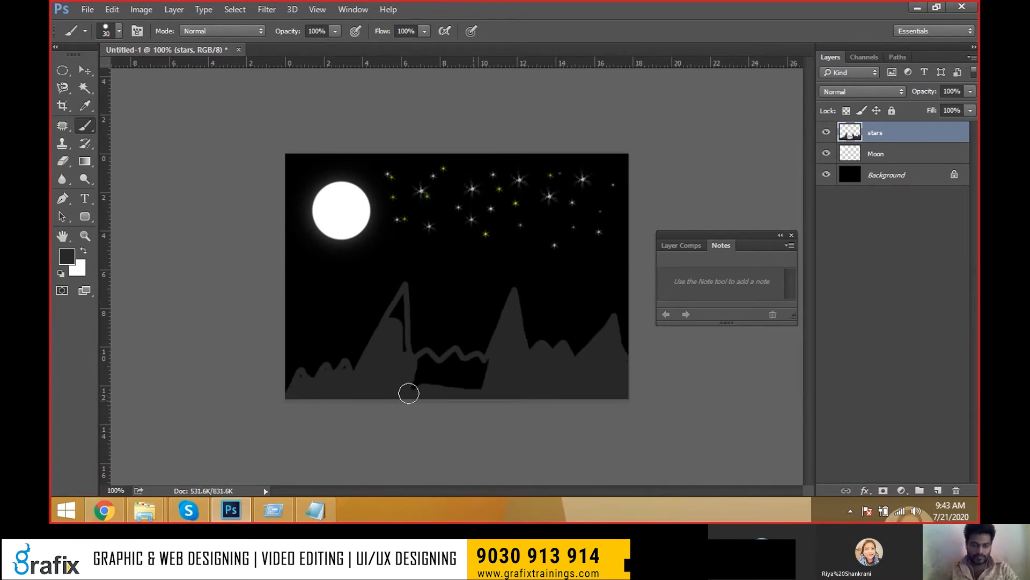
{"action": "mouse_move", "coordinate": [408, 393]}
{"action": "left_mouse_down"}
{"action": "mouse_move", "coordinate": [382, 393]}
{"action": "mouse_move", "coordinate": [514, 388]}
{"action": "mouse_move", "coordinate": [416, 389]}
{"action": "mouse_move", "coordinate": [514, 372]}
{"action": "mouse_move", "coordinate": [420, 377]}
{"action": "mouse_move", "coordinate": [495, 376]}
{"action": "mouse_move", "coordinate": [495, 360]}
{"action": "mouse_move", "coordinate": [458, 373]}
{"action": "mouse_move", "coordinate": [455, 359]}
{"action": "mouse_move", "coordinate": [451, 380]}
{"action": "mouse_move", "coordinate": [425, 370]}
{"action": "mouse_move", "coordinate": [427, 360]}
{"action": "mouse_move", "coordinate": [437, 369]}
{"action": "mouse_move", "coordinate": [408, 367]}
{"action": "left_mouse_up"}
{"action": "key", "text": "bracketleft"}
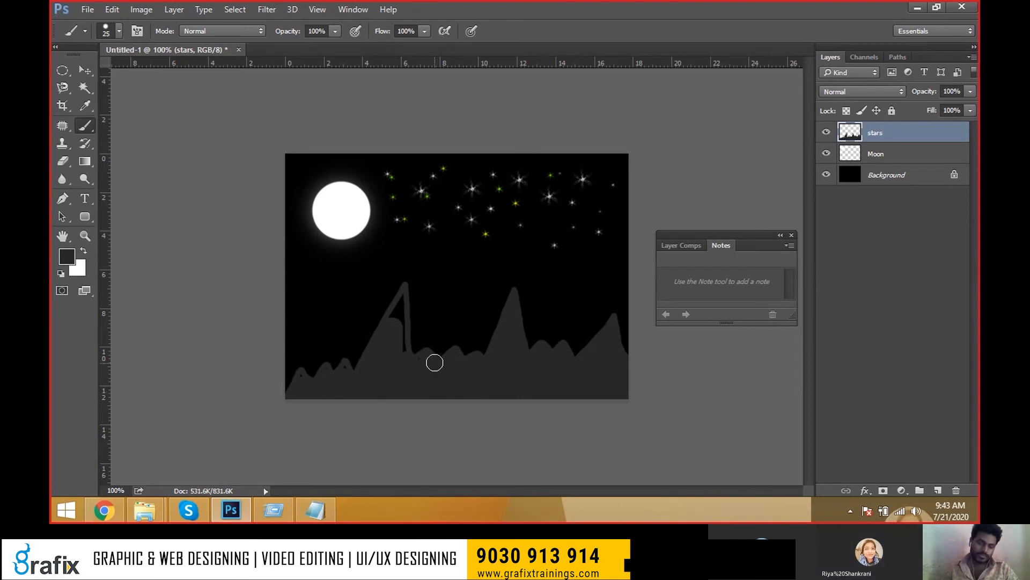
{"action": "mouse_move", "coordinate": [414, 361]}
{"action": "left_mouse_down"}
{"action": "mouse_move", "coordinate": [400, 301]}
{"action": "mouse_move", "coordinate": [398, 324]}
{"action": "left_mouse_up"}
- Try moving the stars layer with its mountains down and to the left with the Move Tool and undo the move
{"action": "key", "text": "v"}
{"action": "left_click_drag", "start_coordinate": [501, 375], "coordinate": [438, 419]}
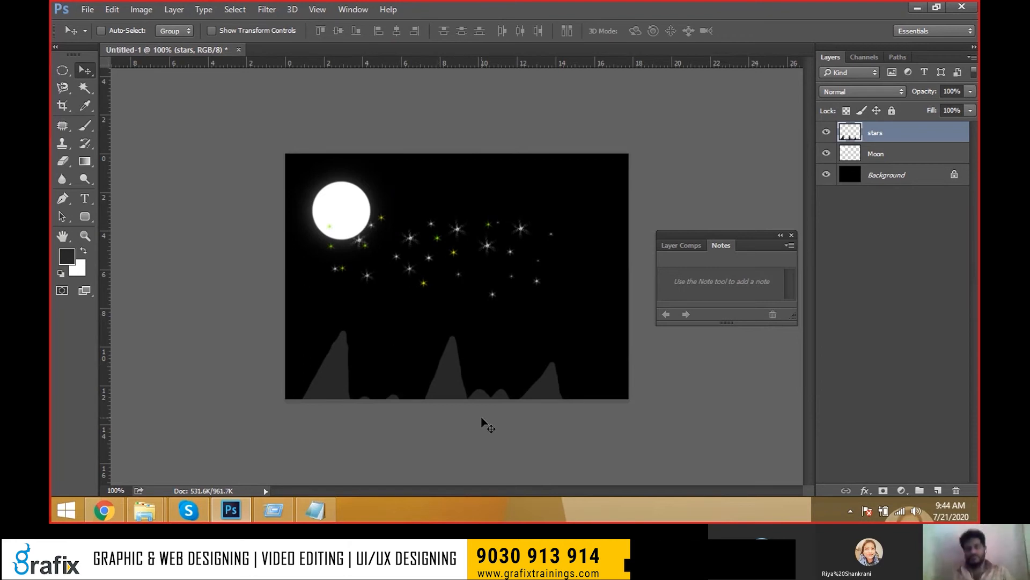
{"action": "key", "text": "ctrl+alt"}
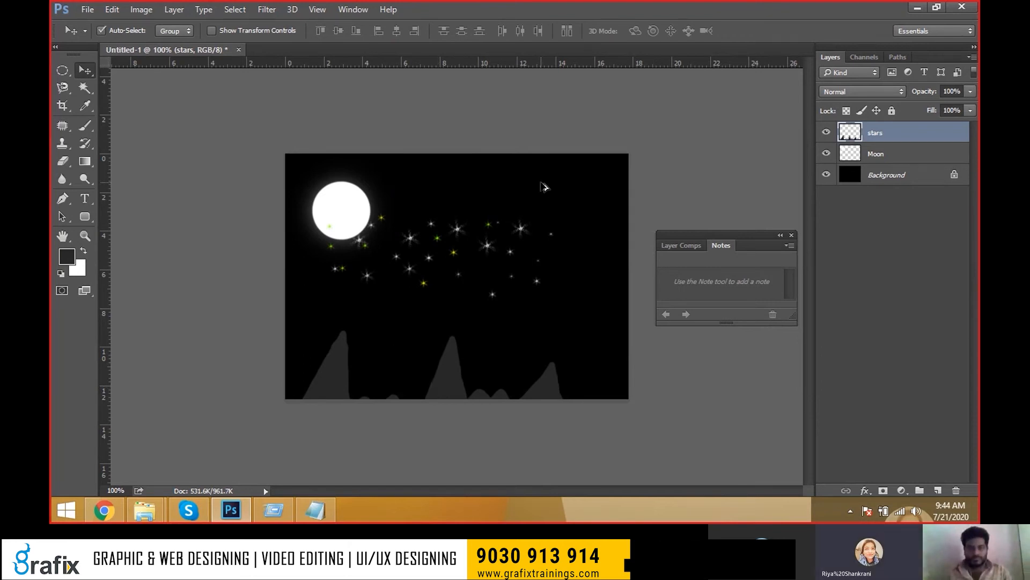
{"action": "key", "text": "ctrl+alt+z"}
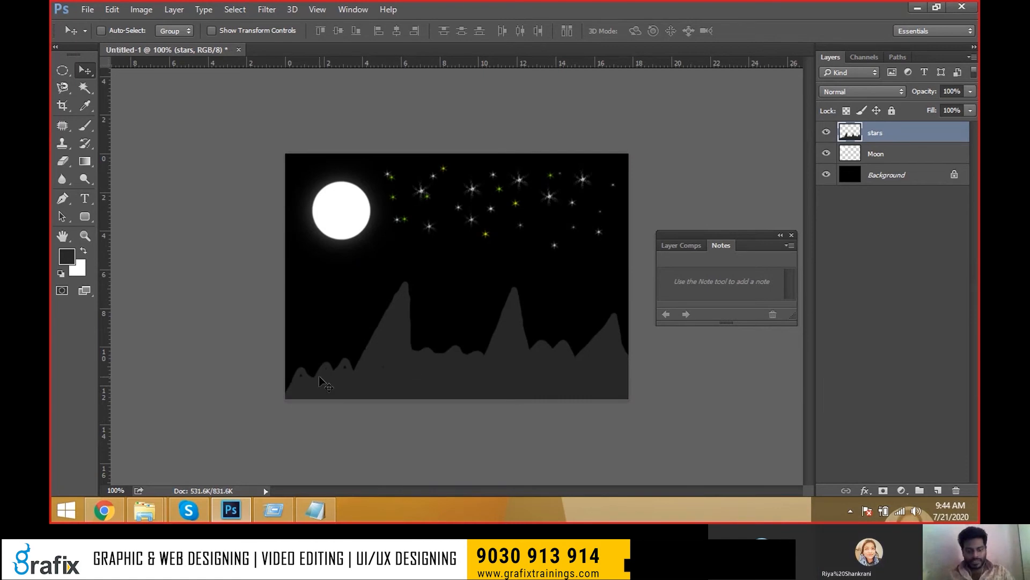
- Reduce the brush to 15 px and paint over the remaining gaps in the small mountain peaks below the moon
{"action": "key", "text": "b"}
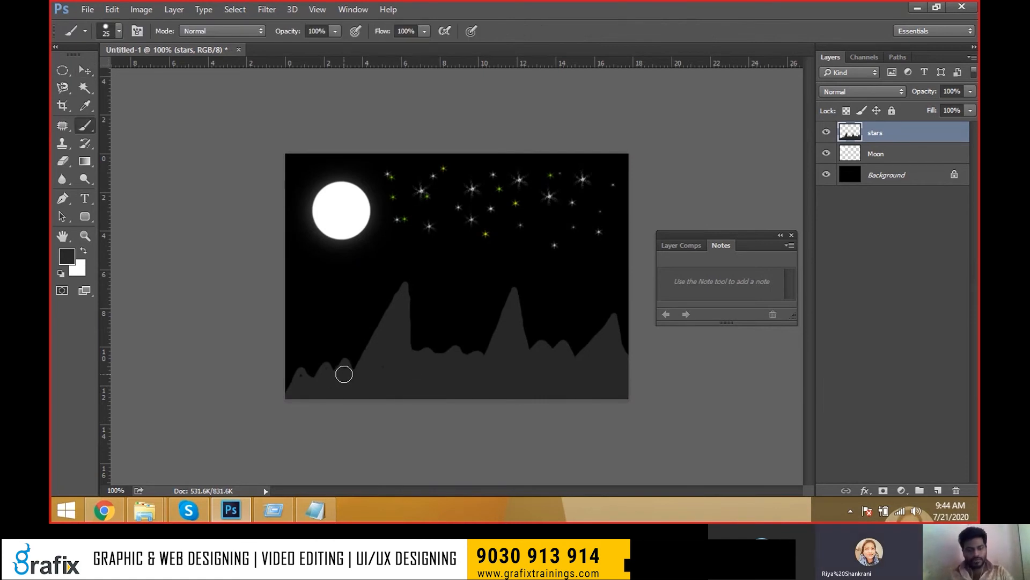
{"action": "key", "text": "bracketleft"}
{"action": "key", "text": "bracketleft"}
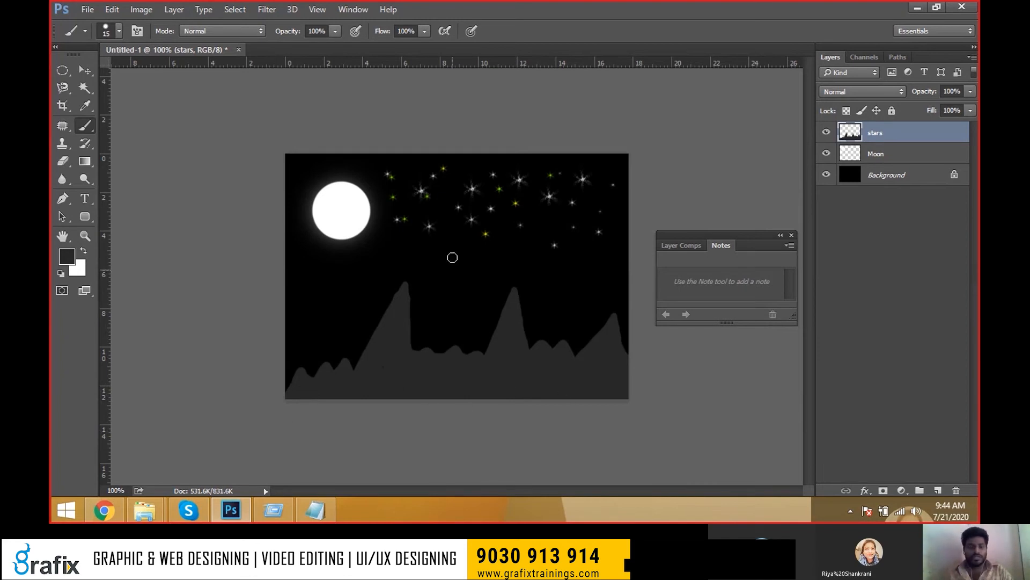
- Shift the stars layer very slightly sideways with the Move Tool
{"action": "key", "text": "v"}
{"action": "mouse_move", "coordinate": [429, 231]}
{"action": "left_mouse_down"}
{"action": "mouse_move", "coordinate": [424, 255]}
{"action": "mouse_move", "coordinate": [427, 230]}
{"action": "left_mouse_up"}
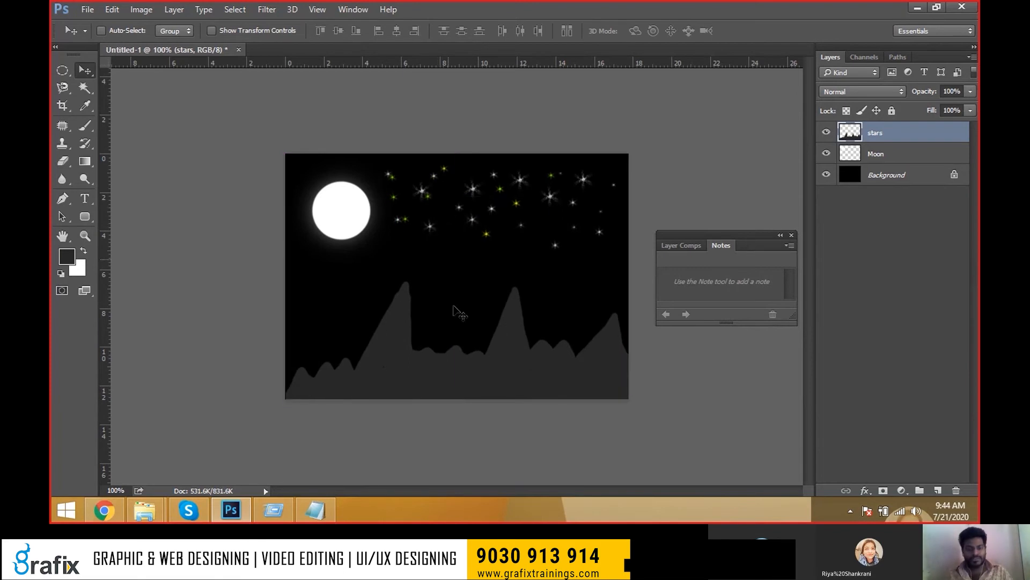
{"action": "key", "text": "ctrl"}
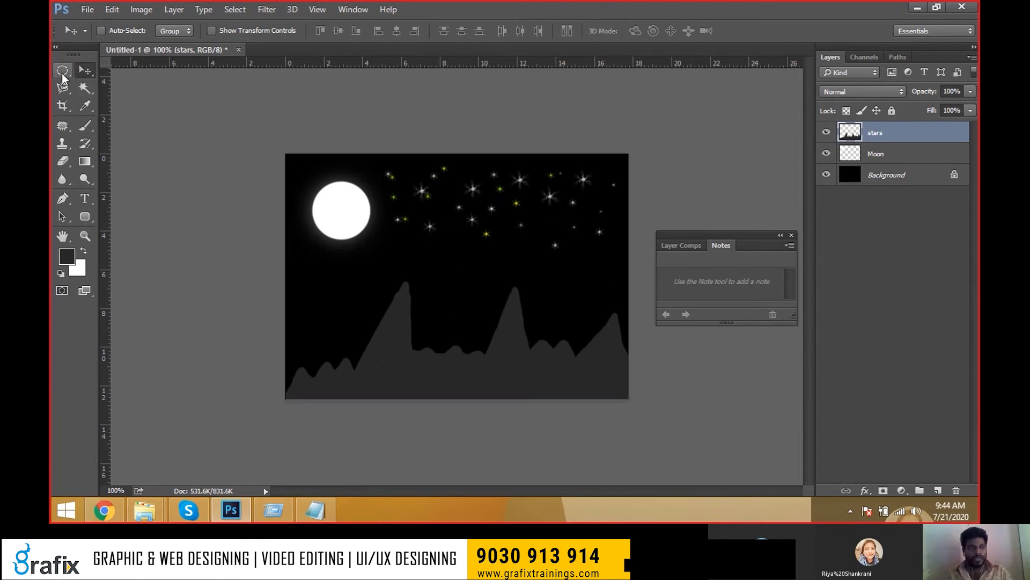
- Select the lower part of the canvas around all the mountains with the Rectangular Marquee Tool
{"action": "left_click", "coordinate": [63, 77]}
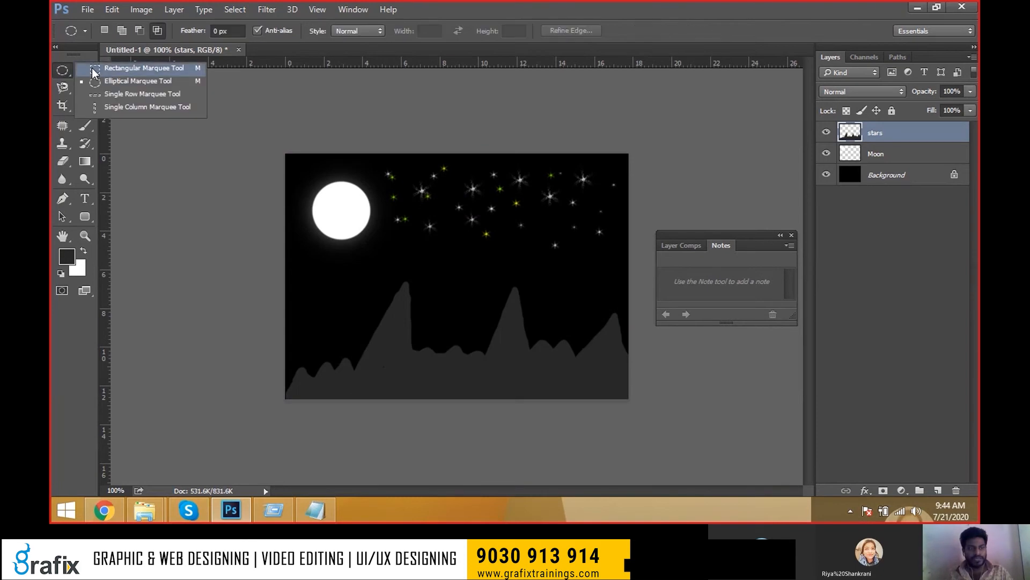
{"action": "left_click", "coordinate": [92, 68]}
{"action": "left_click_drag", "start_coordinate": [285, 256], "coordinate": [640, 417]}
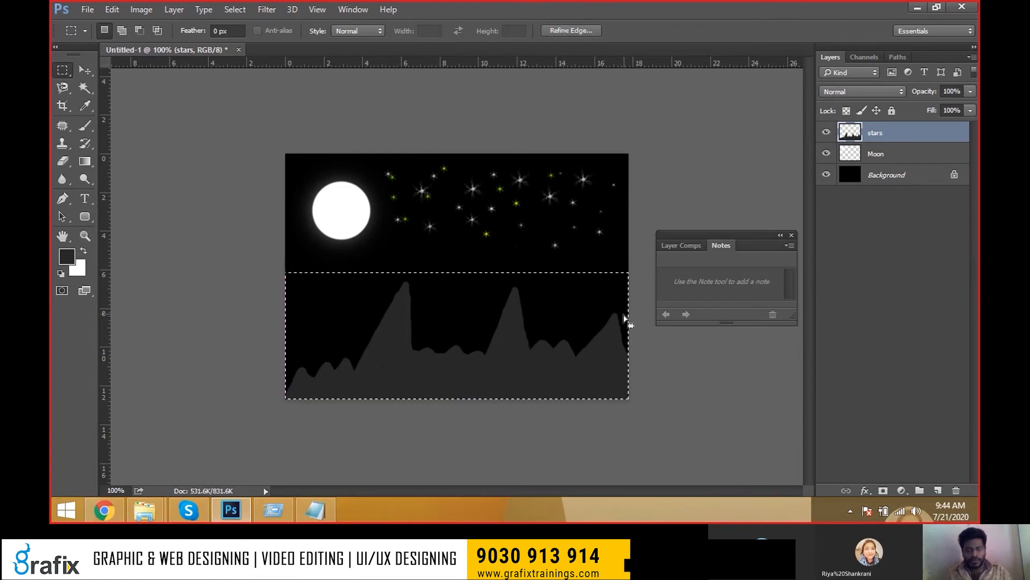
- Cut the selected mountains from the stars layer to a new layer and undo the cut
{"action": "key", "text": "v"}
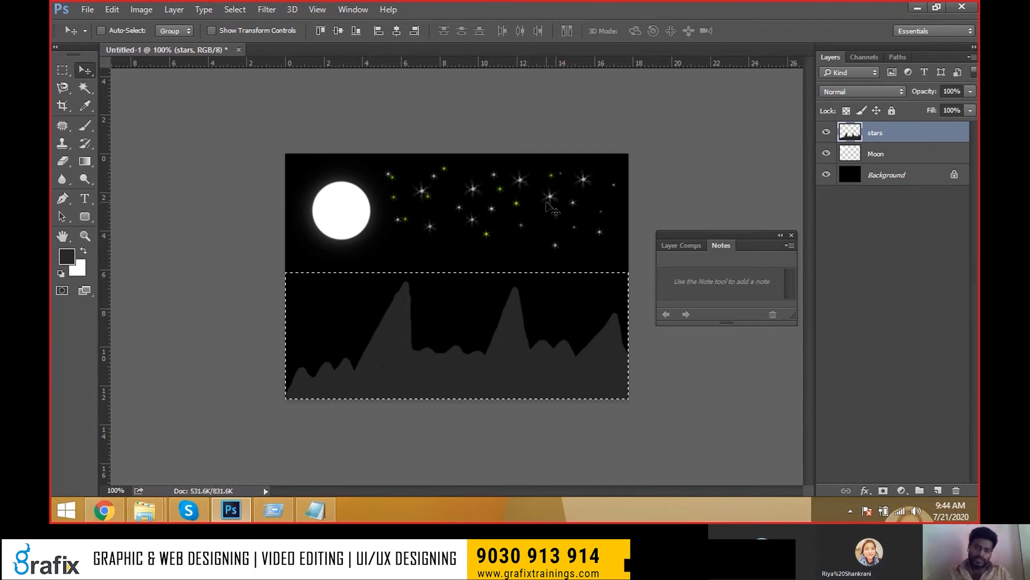
{"action": "key", "text": "ctrl"}
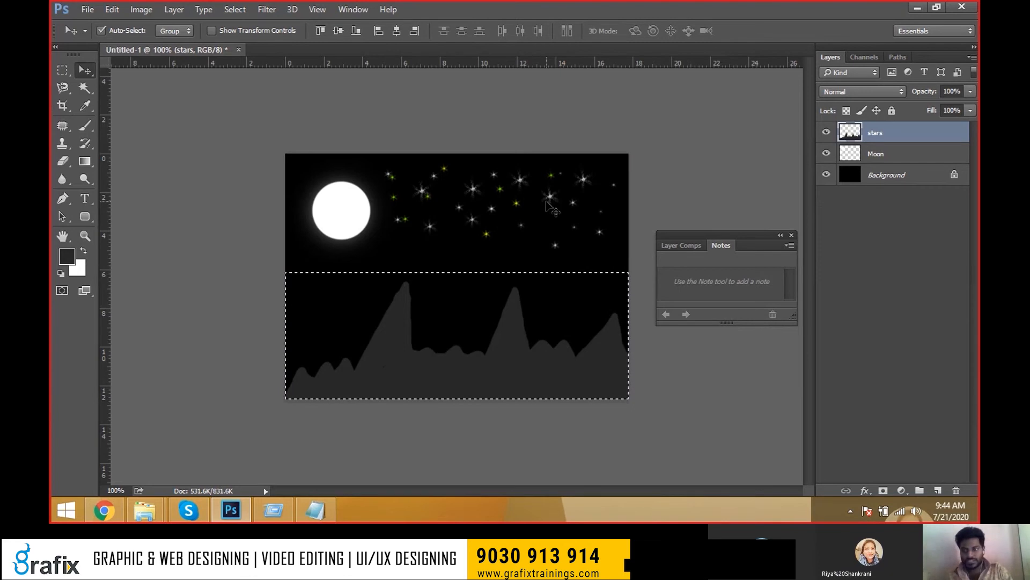
{"action": "key", "text": "ctrl+shift+j"}
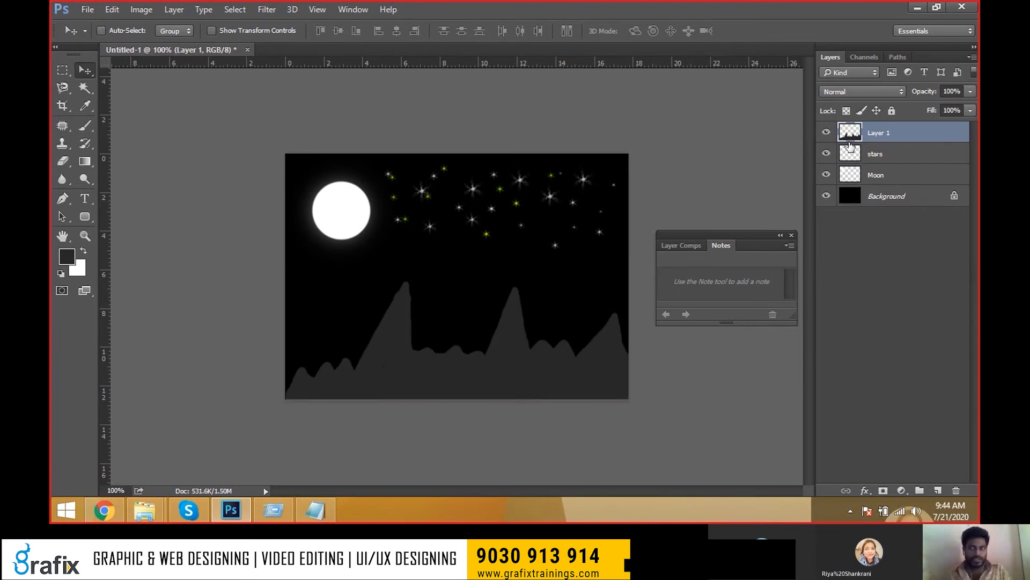
{"action": "key", "text": "ctrl"}
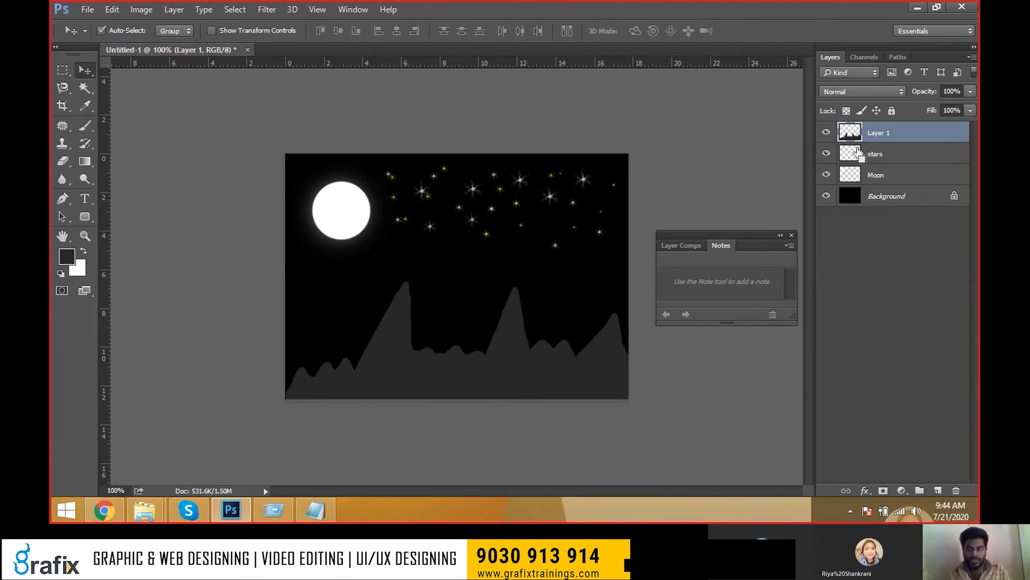
{"action": "key", "text": "ctrl+z"}
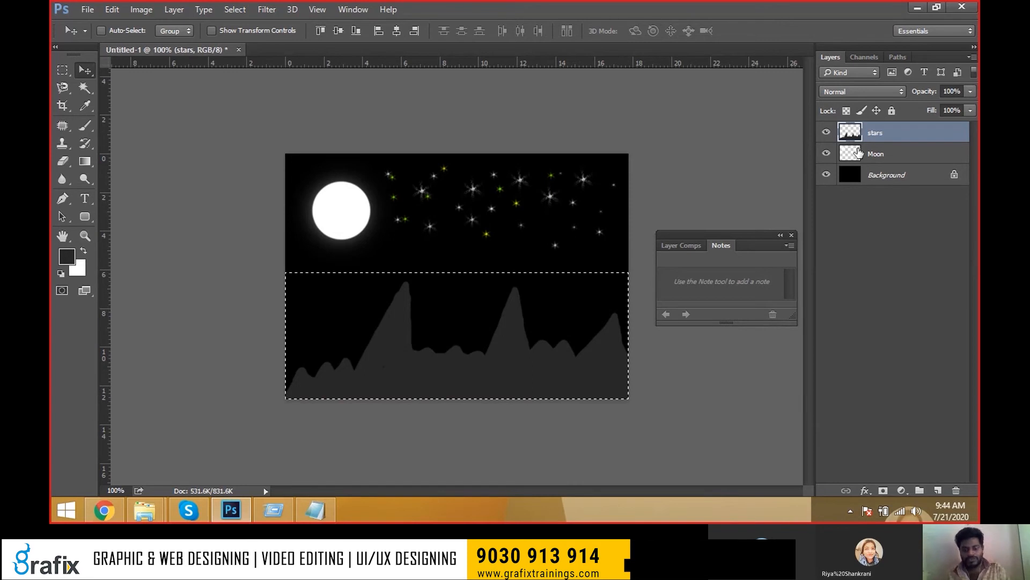
- Cut the selected mountains to a new layer again and toggle the visibility of the stars and mountain layers to compare them
{"action": "key", "text": "ctrl+shift+j"}
{"action": "left_click", "coordinate": [826, 155]}
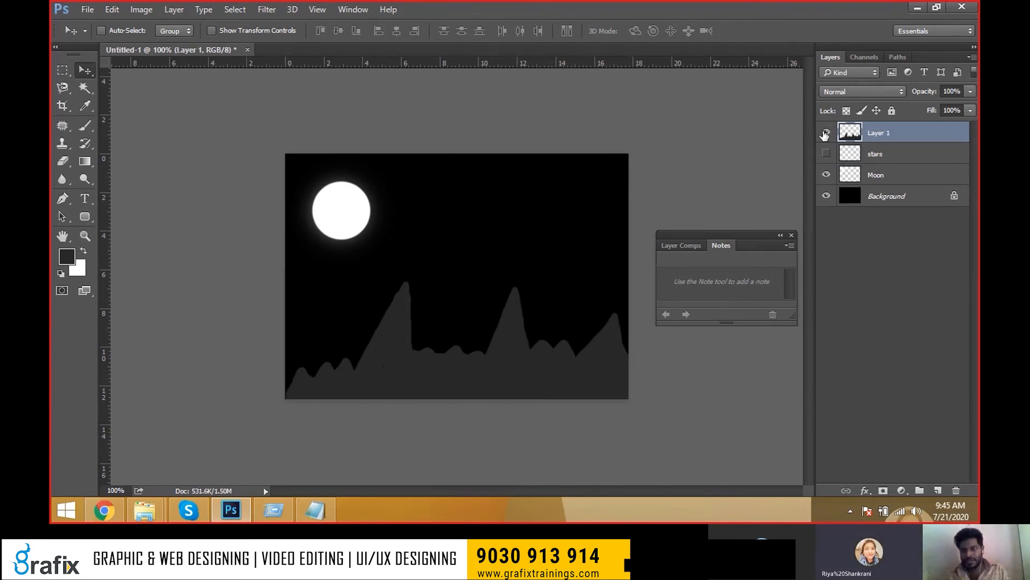
{"action": "left_click", "coordinate": [826, 133]}
{"action": "left_click", "coordinate": [826, 133]}
{"action": "left_click", "coordinate": [826, 133]}
{"action": "left_click", "coordinate": [826, 132]}
{"action": "left_click", "coordinate": [826, 155]}
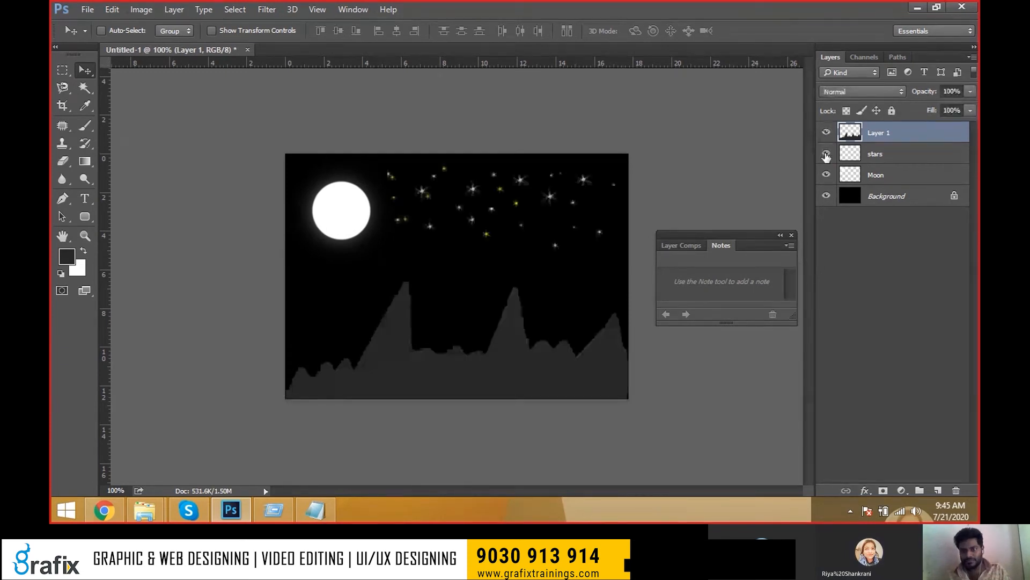
- Open and close the mountain layer's name field, and alternately undo and redo the cut to a new layer, ending with it undone
{"action": "double_click", "coordinate": [882, 134]}
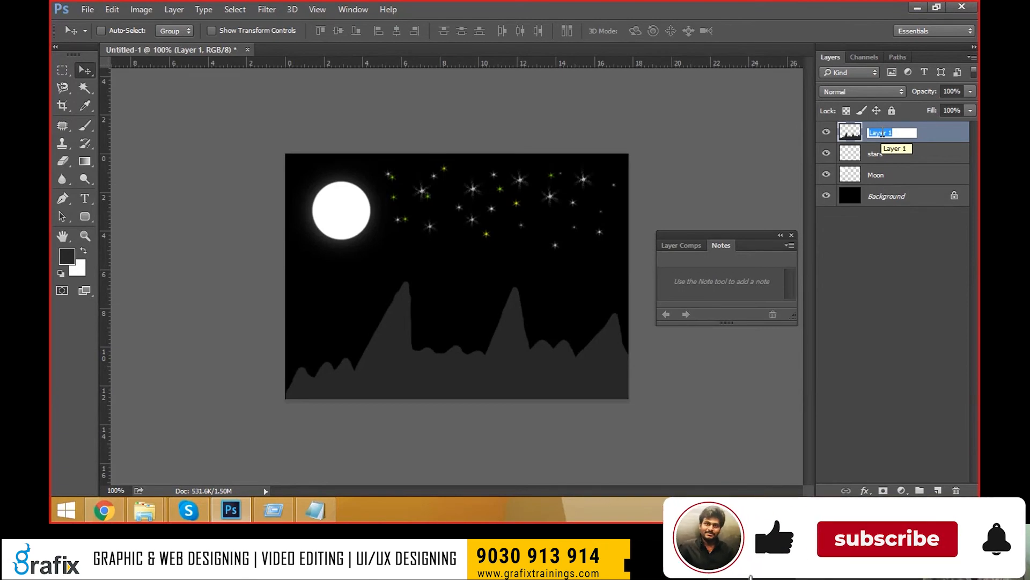
{"action": "key", "text": "Return"}
{"action": "key", "text": "ctrl+z"}
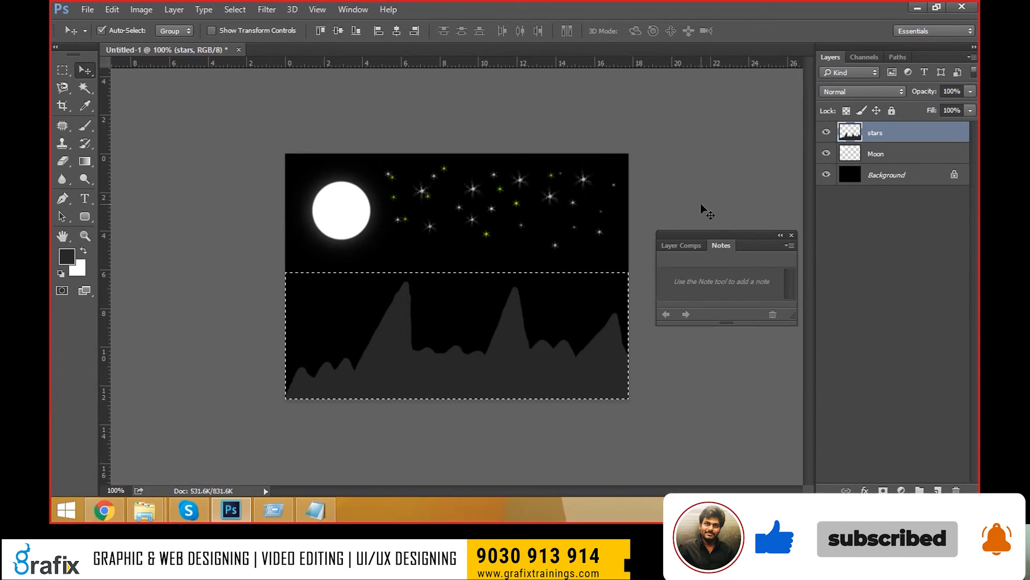
{"action": "key", "text": "ctrl+z"}
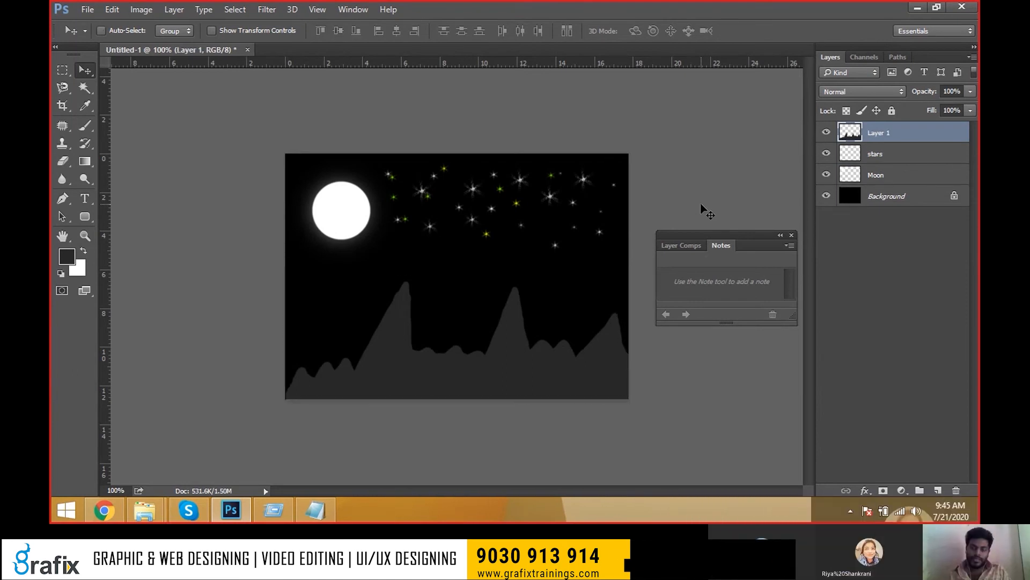
{"action": "key", "text": "ctrl+z"}
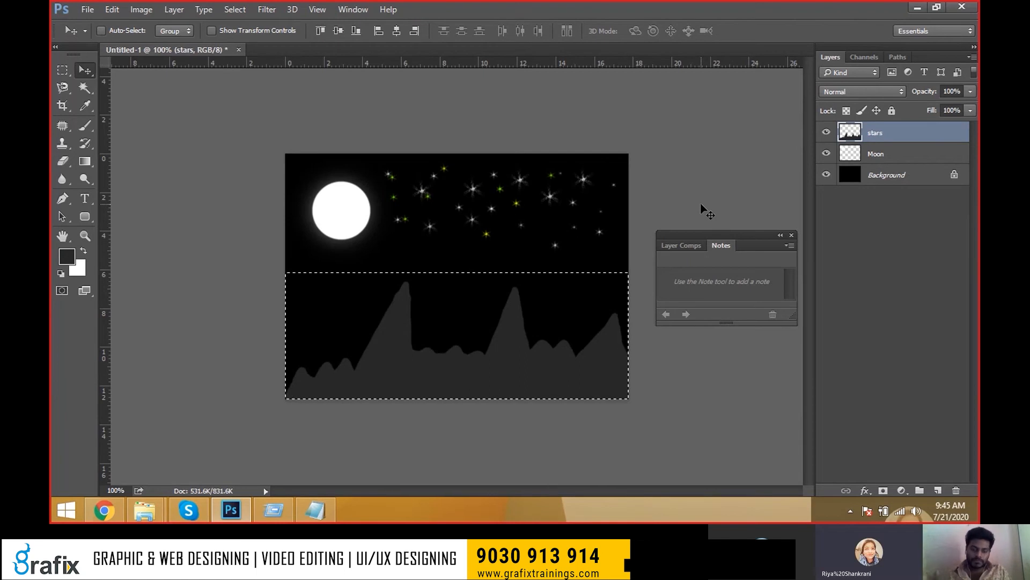
- Clear the selection around the mountains and try moving the combined stars and mountains layer
{"action": "key", "text": "ctrl+d"}
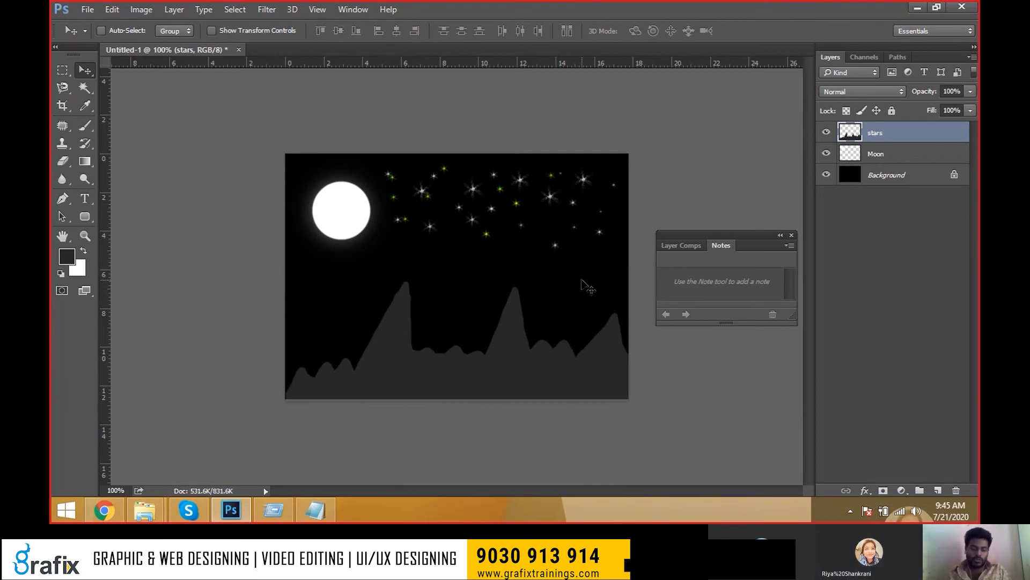
{"action": "left_click_drag", "start_coordinate": [549, 204], "coordinate": [483, 397]}
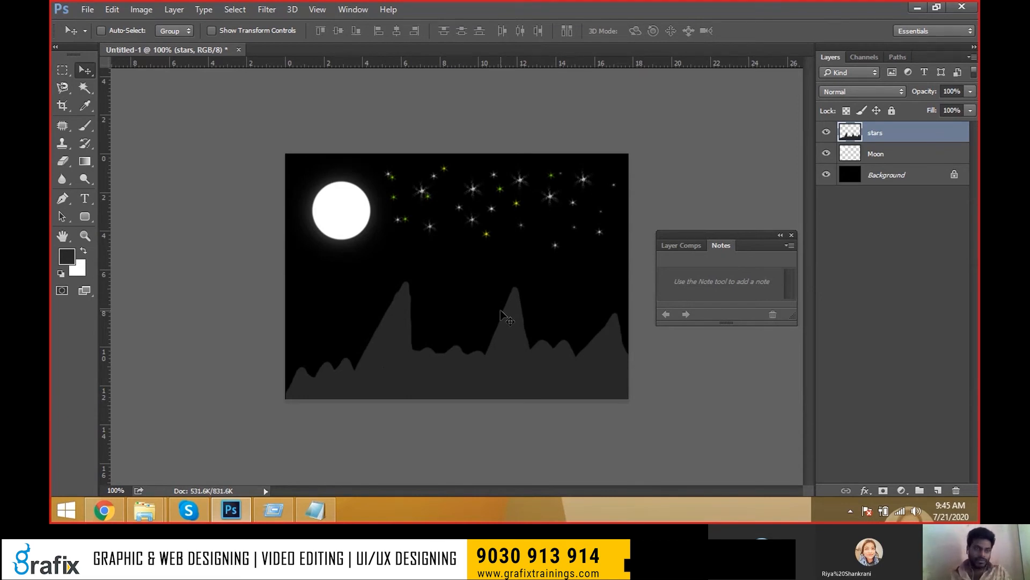
- Select the mountain area with the Rectangular Marquee Tool, cut it to a new layer and try moving it with the Move Tool
{"action": "left_click", "coordinate": [63, 70]}
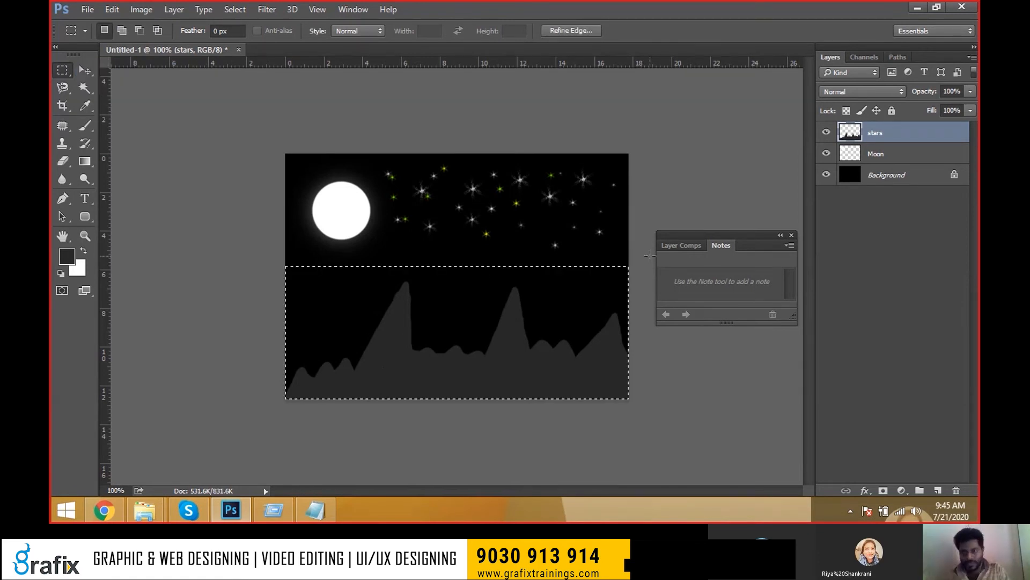
{"action": "key", "text": "ctrl+j"}
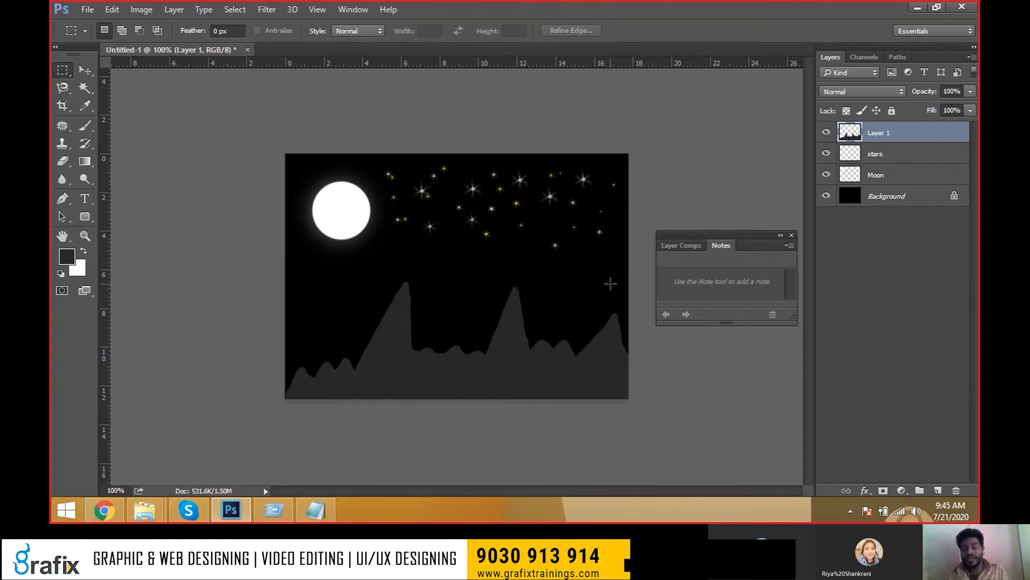
{"action": "key", "text": "v"}
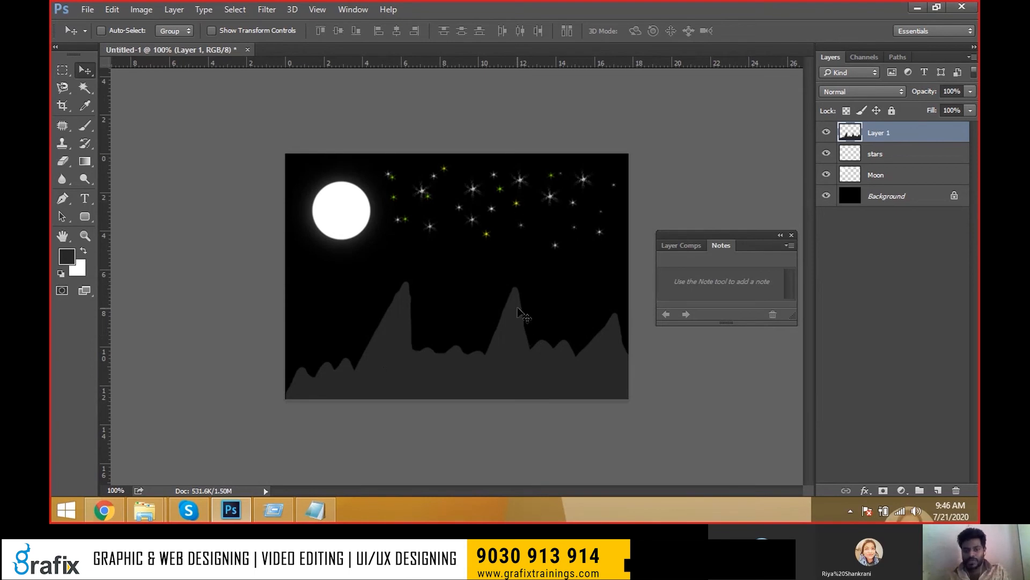
{"action": "left_click_drag", "start_coordinate": [511, 325], "coordinate": [447, 309]}
{"action": "key", "text": "ctrl+z"}
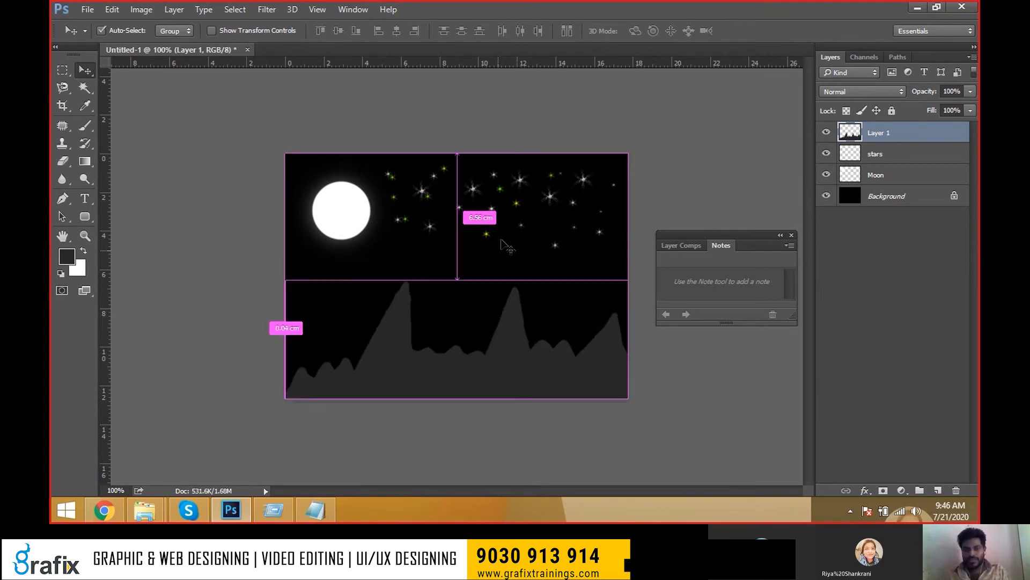
- Pick the stars layer and then the mountain layer, Layer 1, directly from their artwork on the canvas with the Move Tool
{"action": "right_click", "coordinate": [516, 187]}
{"action": "left_click", "coordinate": [525, 193]}
{"action": "left_click_drag", "start_coordinate": [525, 189], "coordinate": [516, 186]}
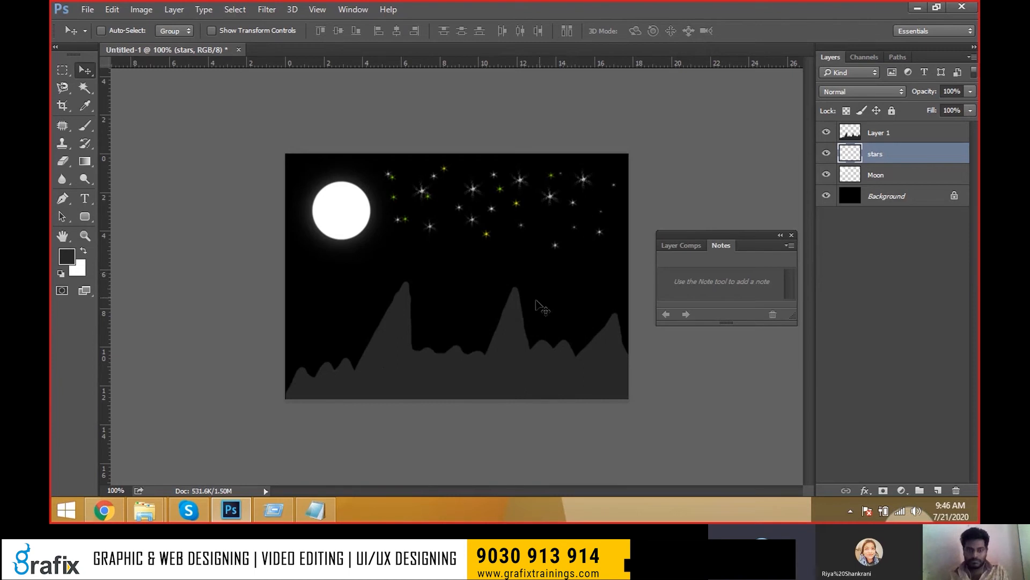
{"action": "right_click", "coordinate": [513, 305]}
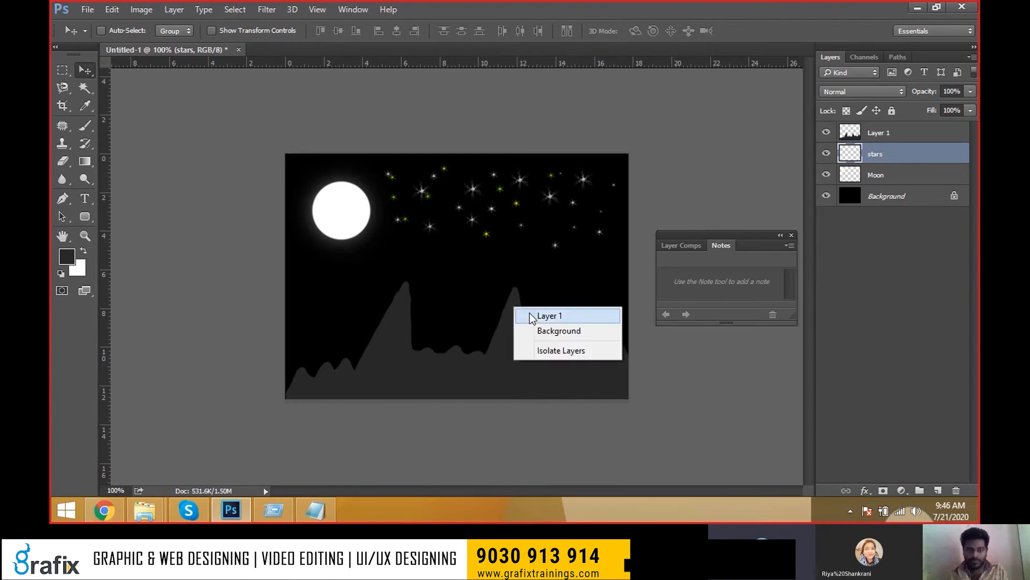
{"action": "left_click", "coordinate": [530, 315]}
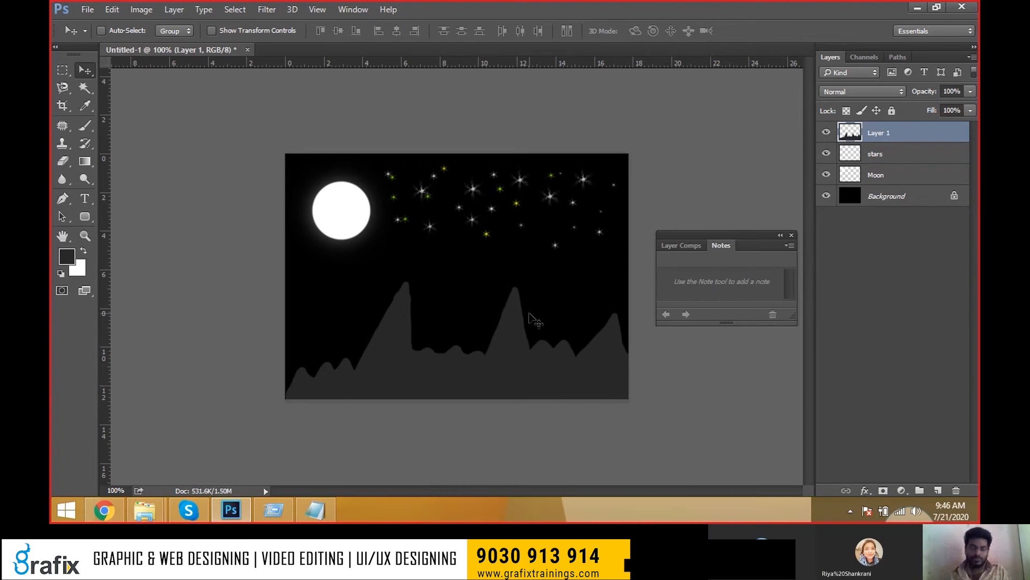
- Merge the mountain layer down into the stars layer, and try moving the combined layer by picking it from its artwork
{"action": "key", "text": "ctrl"}
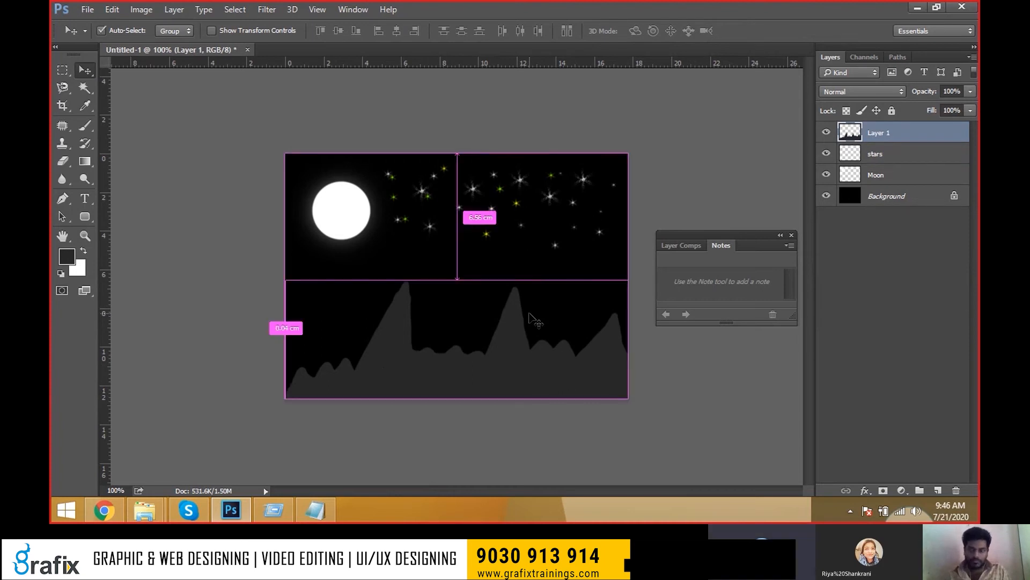
{"action": "key", "text": "ctrl+e"}
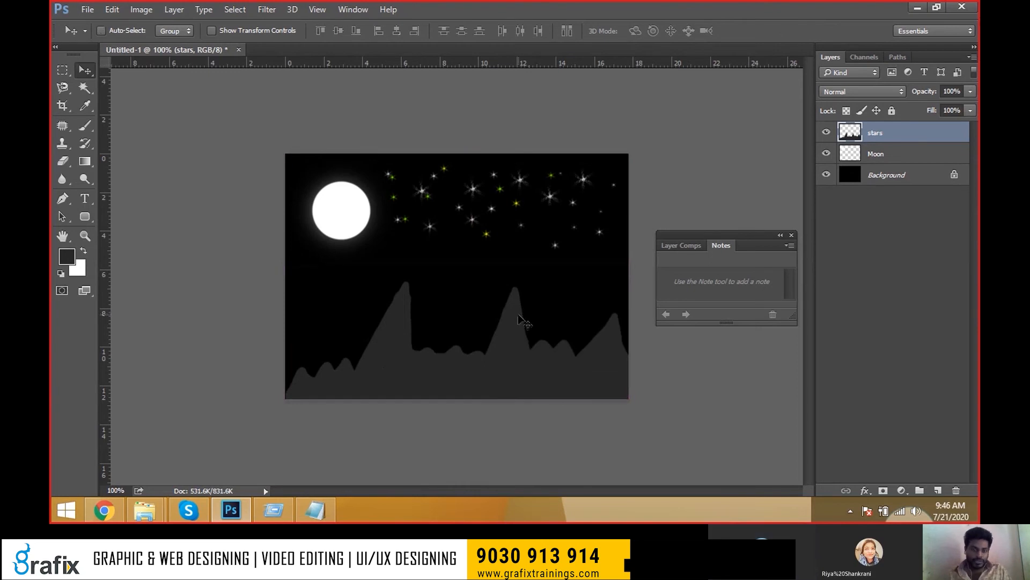
{"action": "right_click", "coordinate": [510, 309]}
{"action": "left_click", "coordinate": [516, 314]}
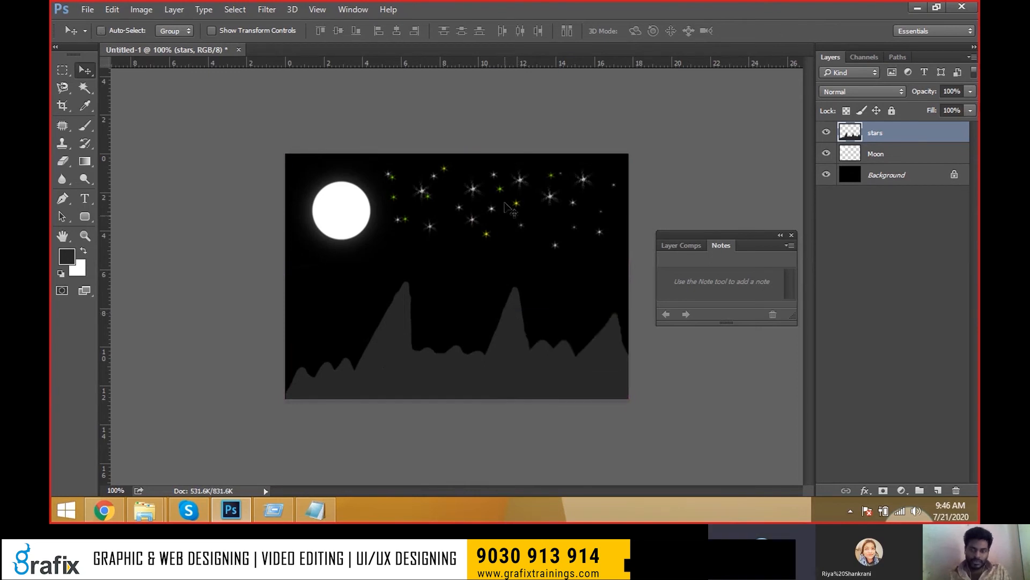
{"action": "right_click", "coordinate": [521, 180]}
{"action": "left_click", "coordinate": [526, 186]}
{"action": "left_click_drag", "start_coordinate": [520, 182], "coordinate": [545, 185]}
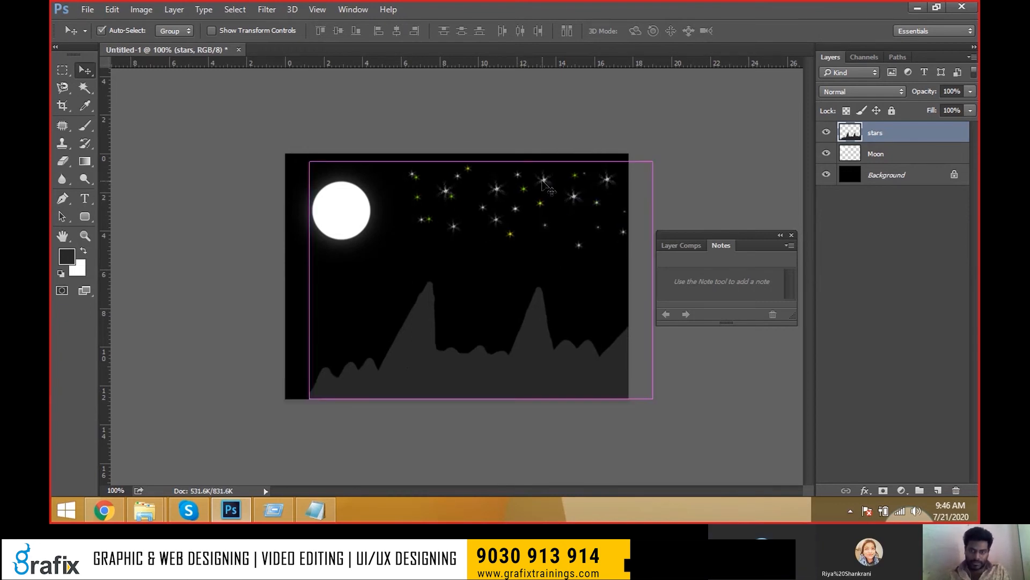
{"action": "key", "text": "ctrl+z"}
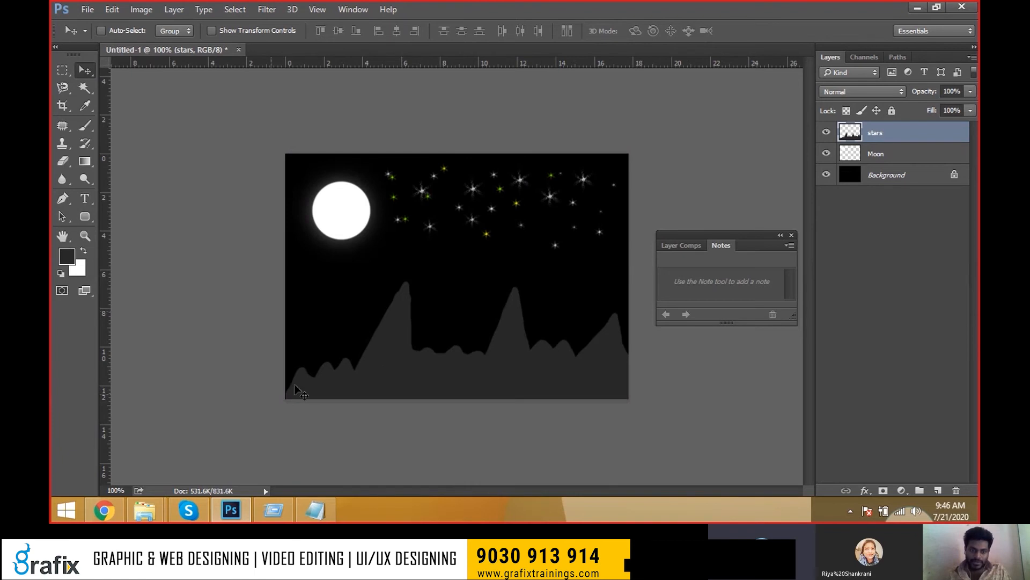
- Try moving the combined layer by its mountains and then by its stars, undoing each move
{"action": "left_click_drag", "start_coordinate": [405, 359], "coordinate": [445, 351]}
{"action": "key", "text": "ctrl+z"}
{"action": "left_click_drag", "start_coordinate": [475, 190], "coordinate": [514, 192]}
{"action": "key", "text": "ctrl+z"}
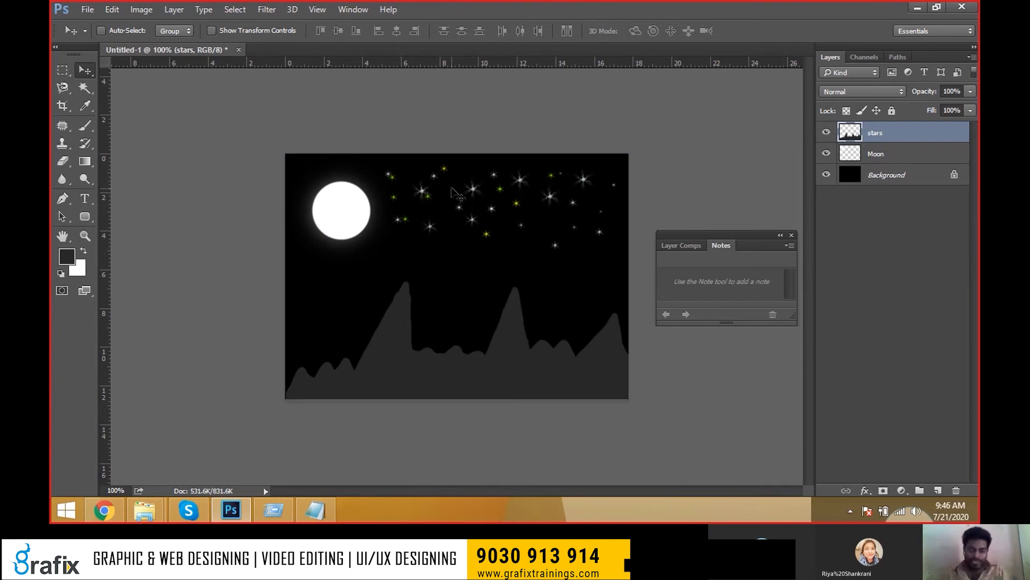
- Try scaling the combined stars layer to about 80% around its centre with Free Transform, and cancel the transform
{"action": "key", "text": "ctrl+t"}
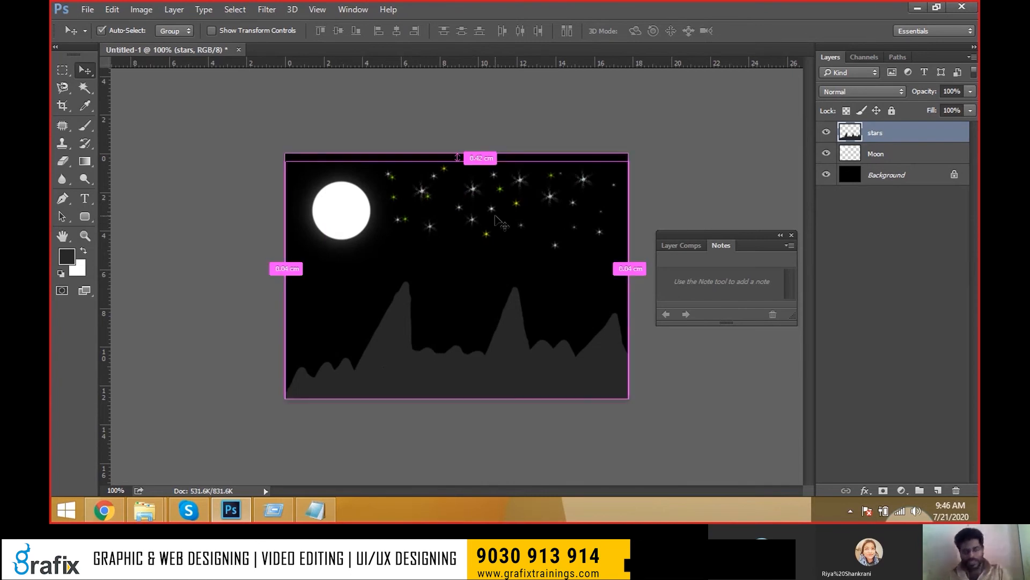
{"action": "left_click_drag", "start_coordinate": [629, 162], "coordinate": [594, 186]}
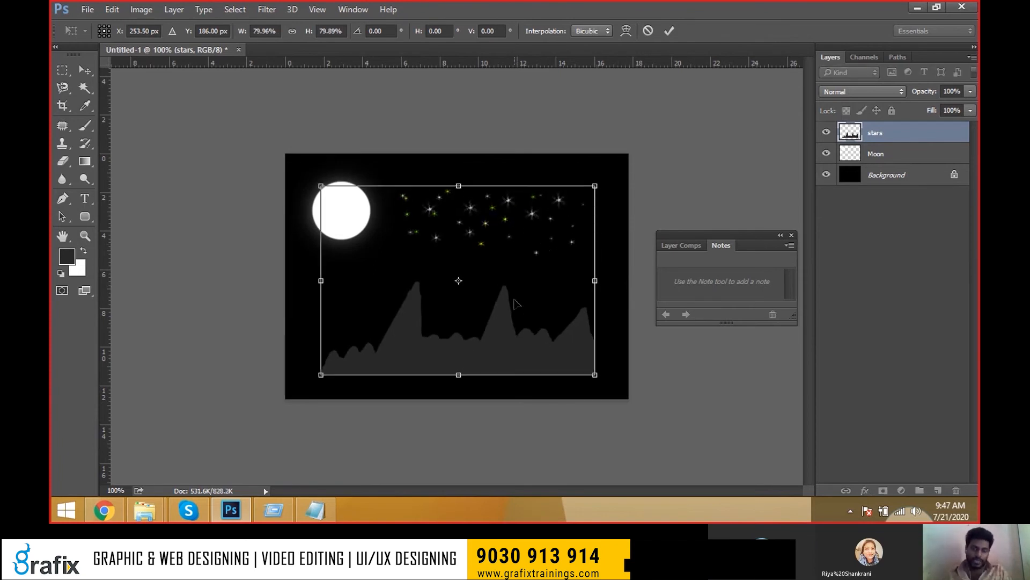
{"action": "key", "text": "Escape"}
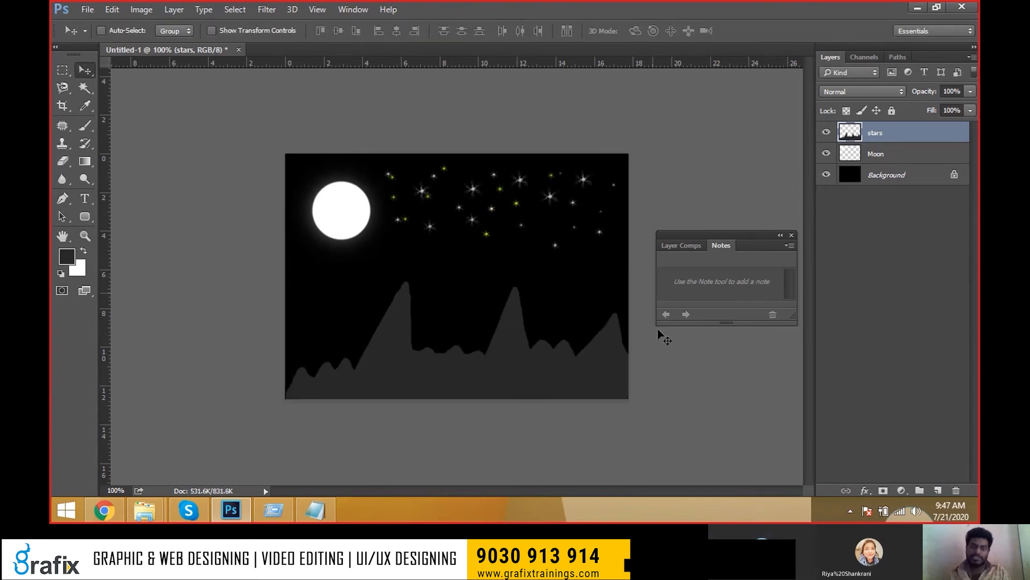
- Duplicate the whole stars layer, try moving the copy slightly downward, and delete the copy
{"action": "key", "text": "ctrl"}
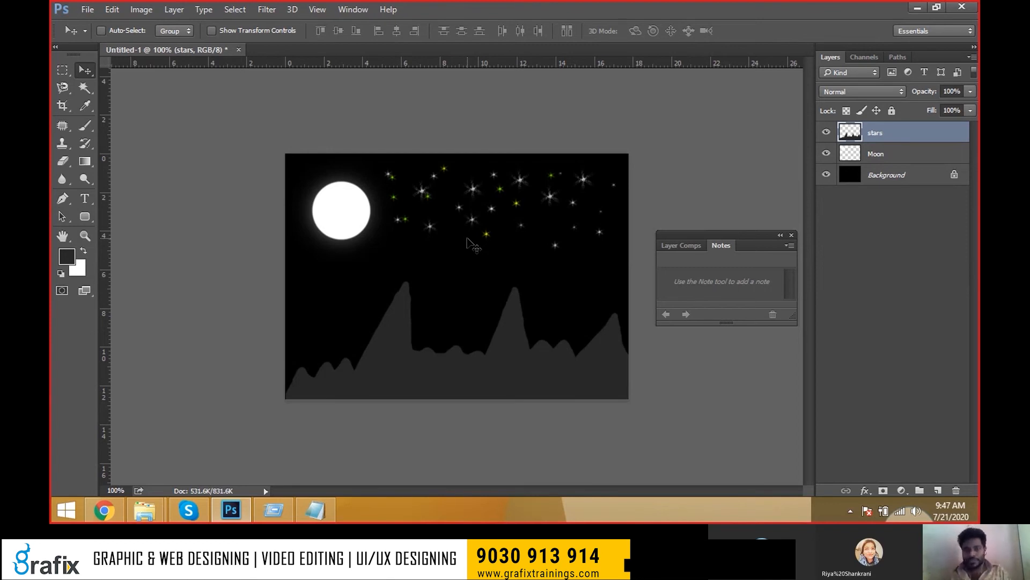
{"action": "key", "text": "ctrl+j"}
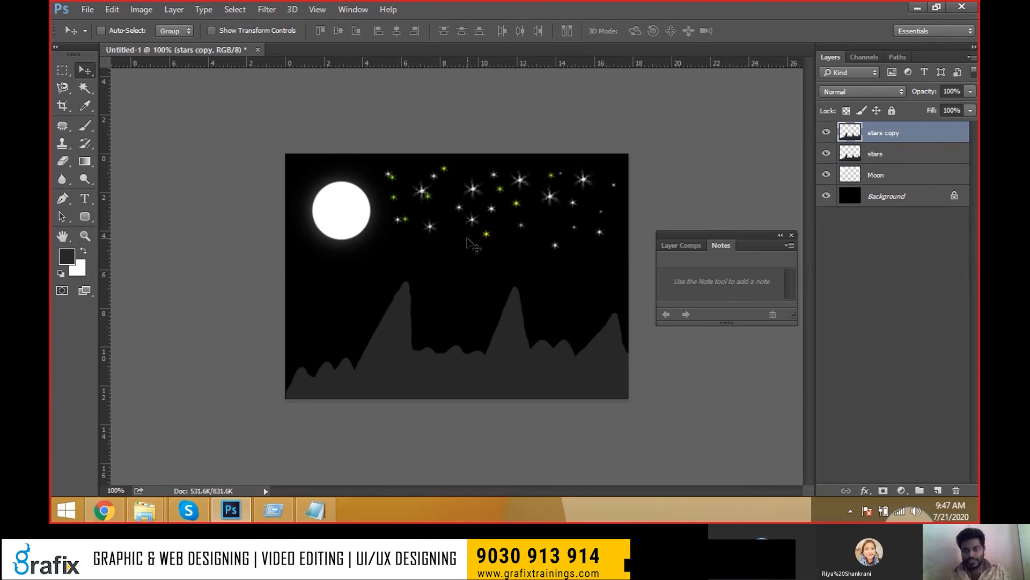
{"action": "left_click_drag", "start_coordinate": [469, 244], "coordinate": [486, 231]}
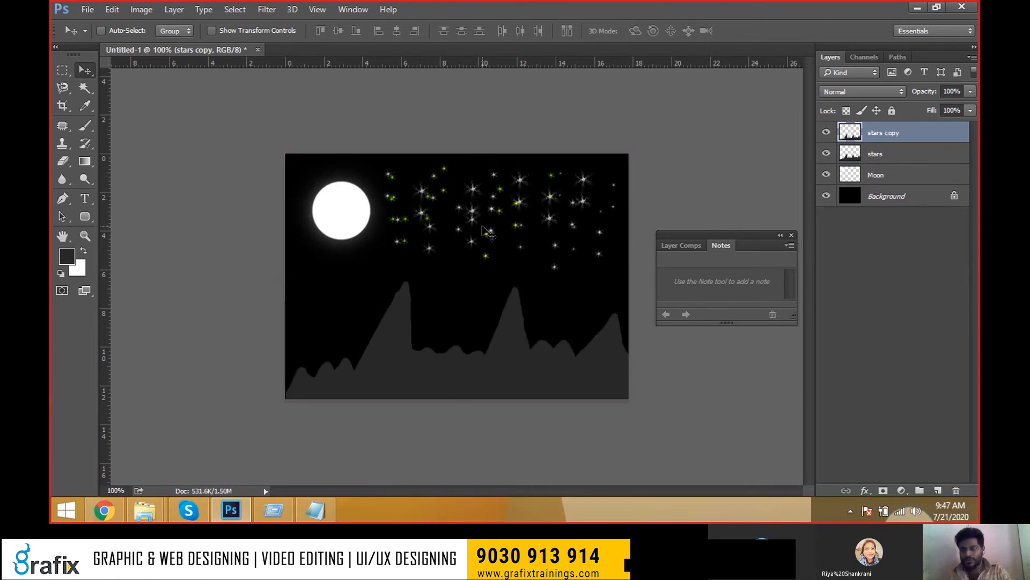
{"action": "key", "text": "Delete"}
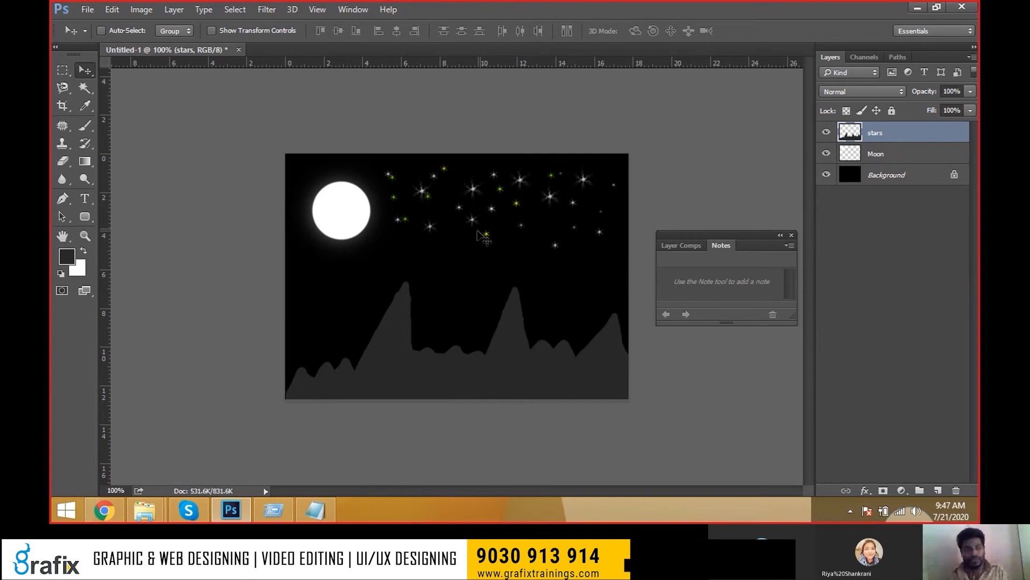
- Select the lower part of the canvas around the mountains with the Rectangular Marquee Tool and cut it to a new layer
{"action": "left_click", "coordinate": [62, 70]}
{"action": "left_click_drag", "start_coordinate": [288, 268], "coordinate": [648, 411]}
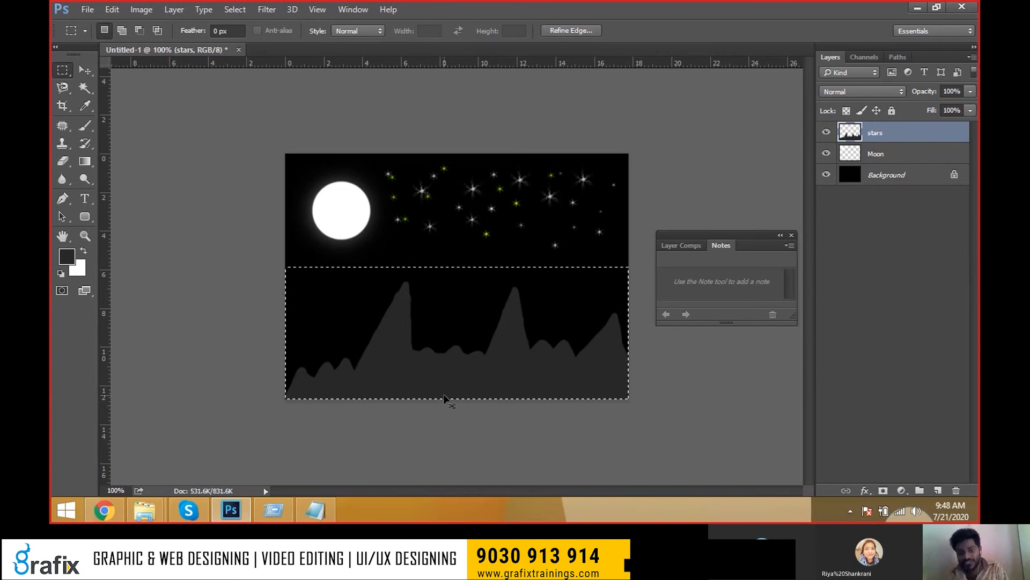
{"action": "key", "text": "ctrl+j"}
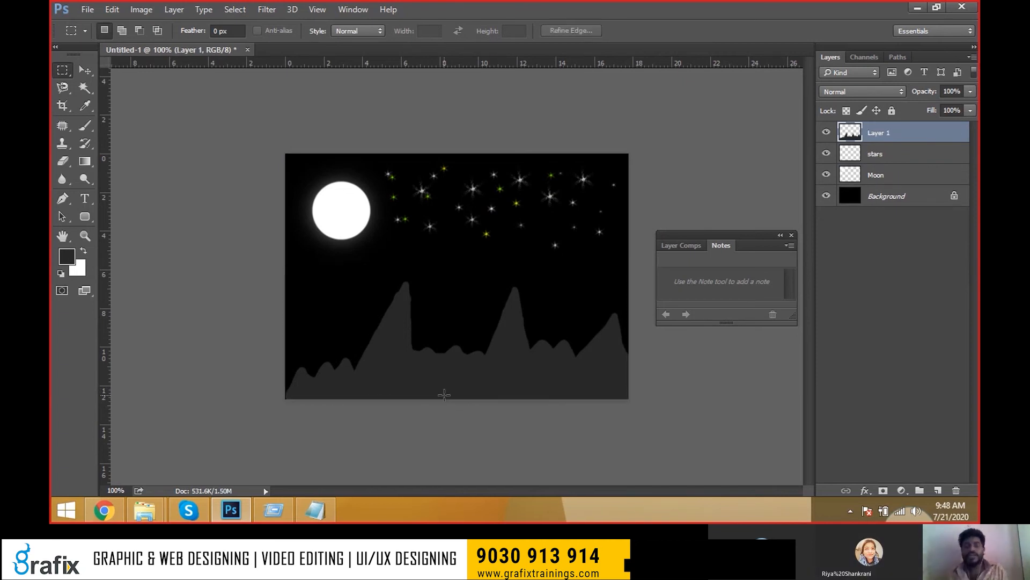
- Toggle the visibility of Layer 1 and the stars layer repeatedly to check what each one contains
{"action": "left_click", "coordinate": [826, 132]}
{"action": "left_click", "coordinate": [826, 133]}
{"action": "left_click", "coordinate": [826, 132]}
{"action": "left_click", "coordinate": [826, 132]}
{"action": "left_click", "coordinate": [827, 134]}
{"action": "left_click", "coordinate": [827, 135]}
{"action": "left_click", "coordinate": [827, 135]}
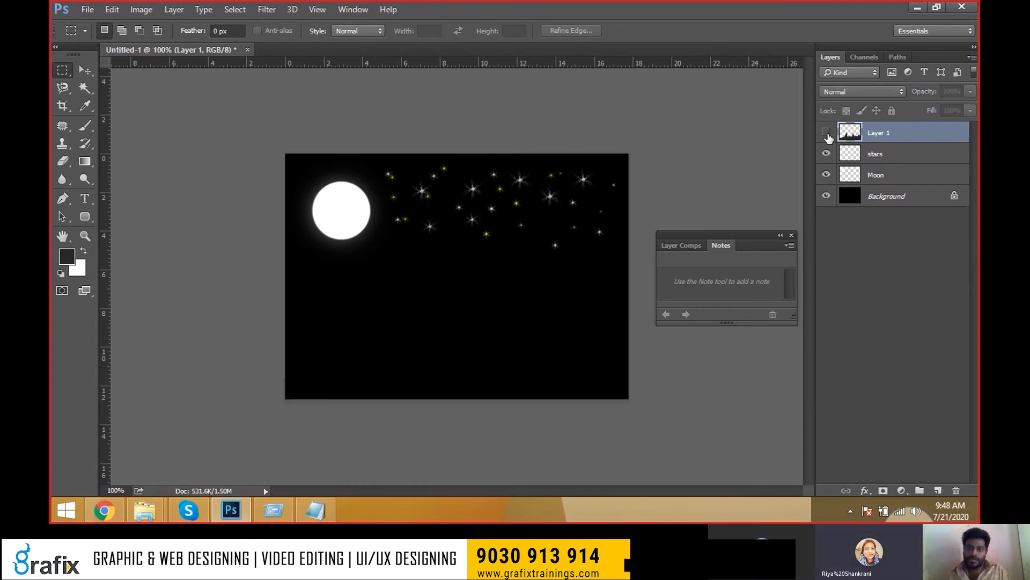
{"action": "left_click", "coordinate": [827, 134]}
{"action": "left_click", "coordinate": [827, 154]}
{"action": "left_click", "coordinate": [827, 154]}
{"action": "left_click", "coordinate": [827, 154]}
{"action": "left_click", "coordinate": [826, 154]}
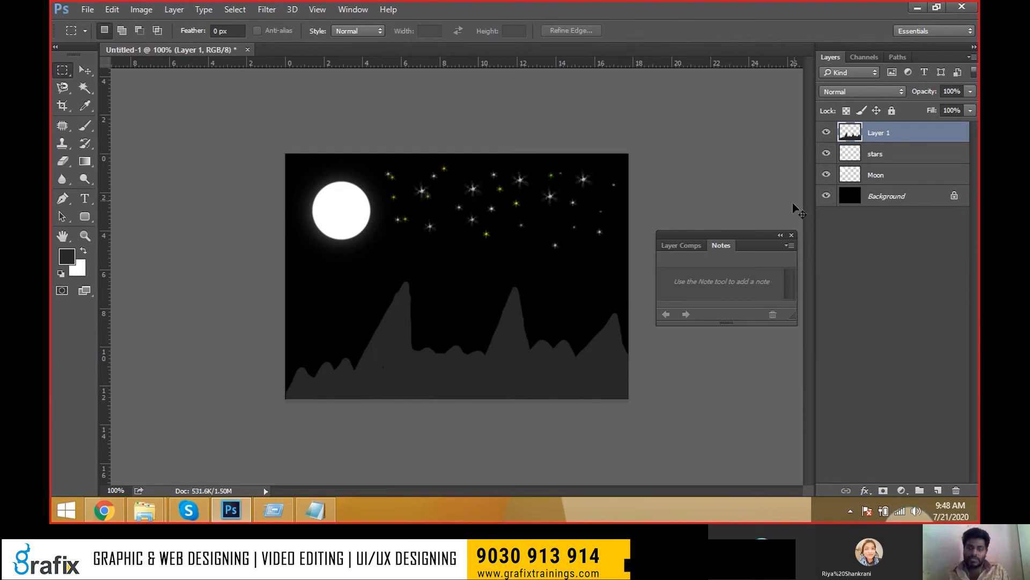
- Replace the cut with a copy of the selected mountains on a new layer, and move the copied mountains upward
{"action": "key", "text": "ctrl+e"}
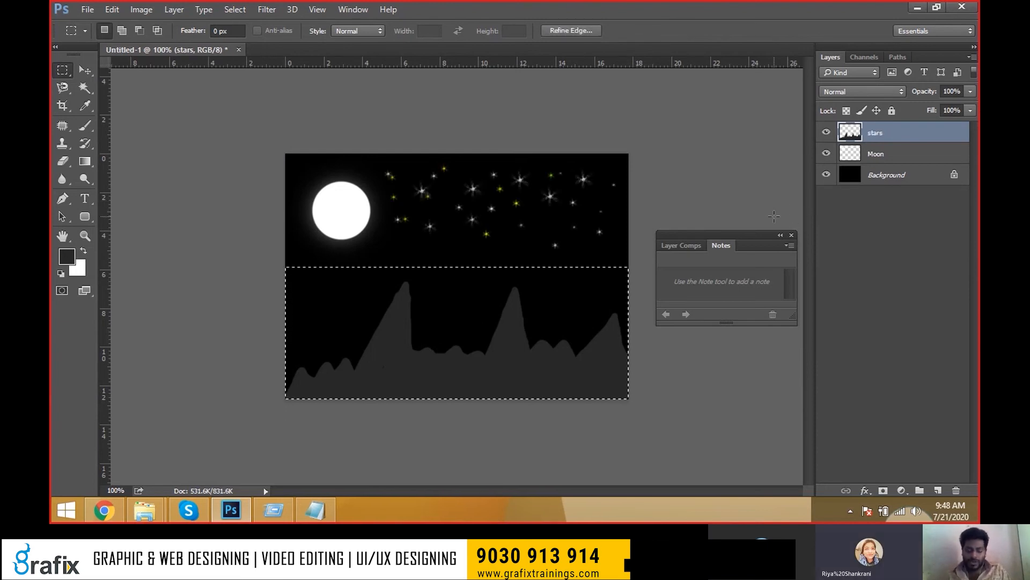
{"action": "key", "text": "ctrl+j"}
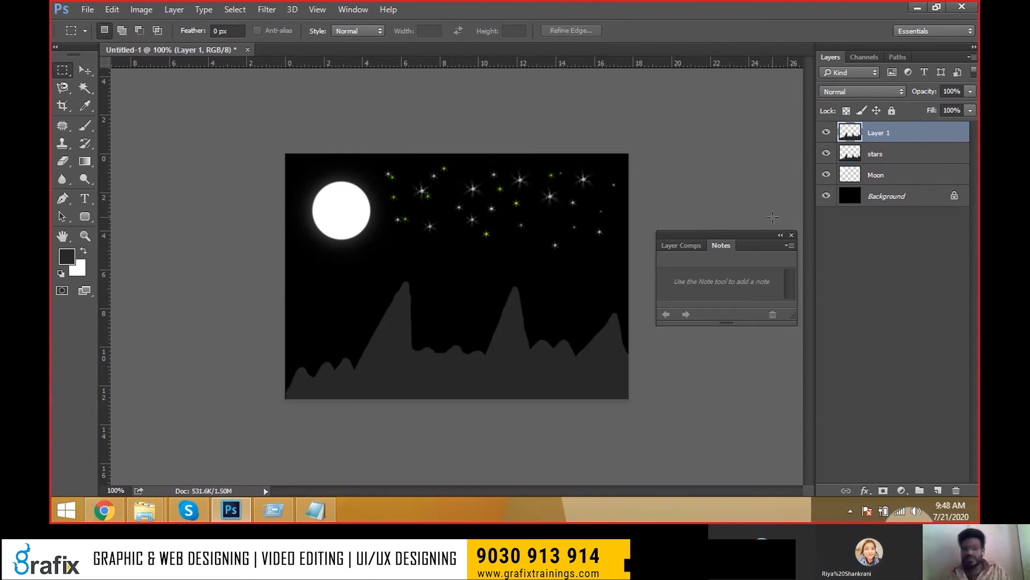
{"action": "key", "text": "v"}
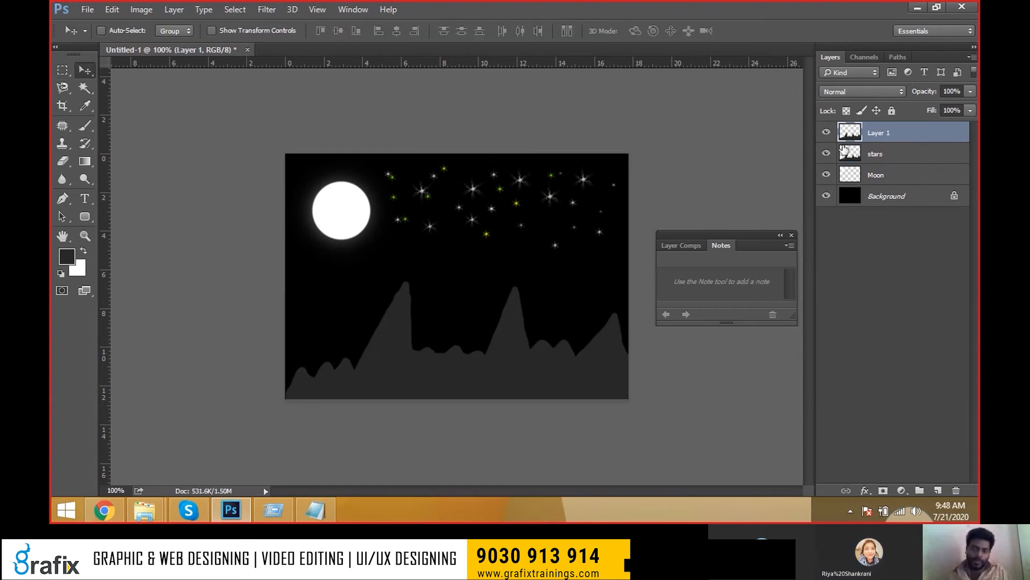
{"action": "left_click_drag", "start_coordinate": [546, 350], "coordinate": [552, 295]}
- Try moving the stars layer, undo the move, and toggle the layer's visibility to compare its mountains with the copied ones
{"action": "left_click", "coordinate": [890, 158]}
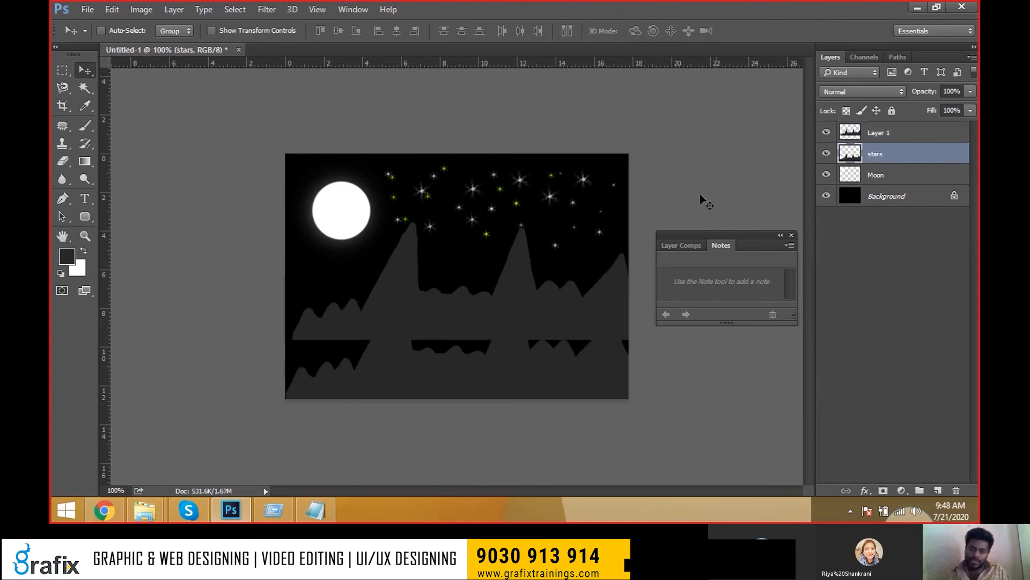
{"action": "mouse_move", "coordinate": [632, 217]}
{"action": "left_mouse_down"}
{"action": "mouse_move", "coordinate": [628, 251]}
{"action": "mouse_move", "coordinate": [639, 213]}
{"action": "left_mouse_up"}
{"action": "key", "text": "ctrl+z"}
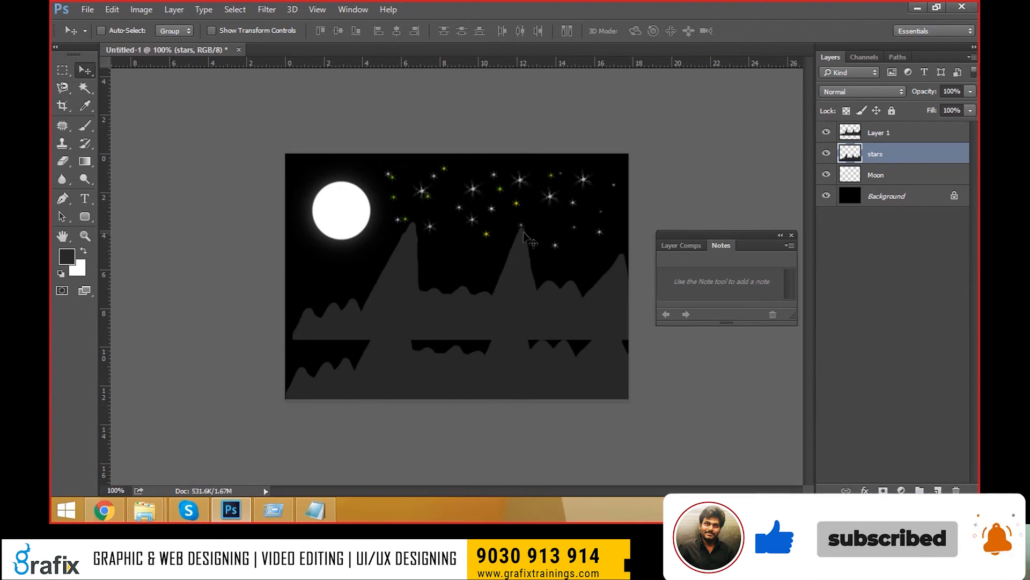
{"action": "left_click", "coordinate": [875, 135]}
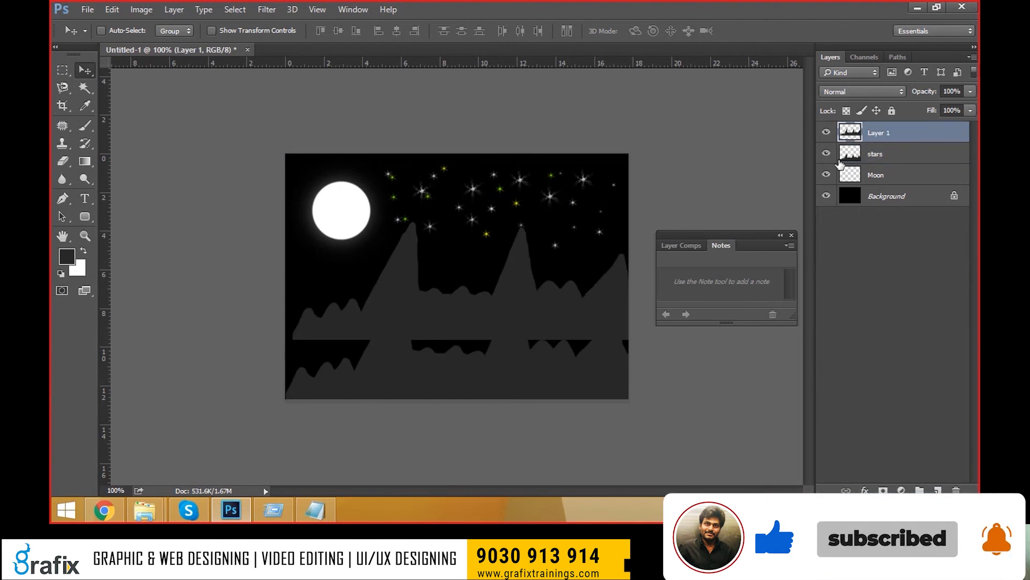
{"action": "left_click", "coordinate": [827, 157]}
{"action": "left_click", "coordinate": [827, 157]}
{"action": "left_click", "coordinate": [849, 156]}
- Step back to before the mountains were copied, and cut the selected mountains to a new layer instead
{"action": "key", "text": "ctrl+z"}
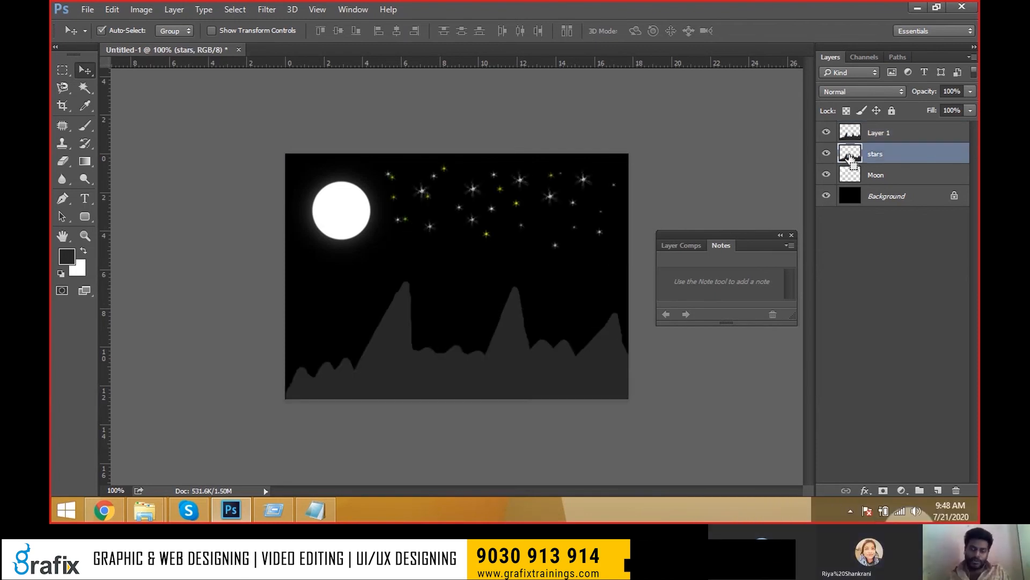
{"action": "key", "text": "ctrl+alt+z"}
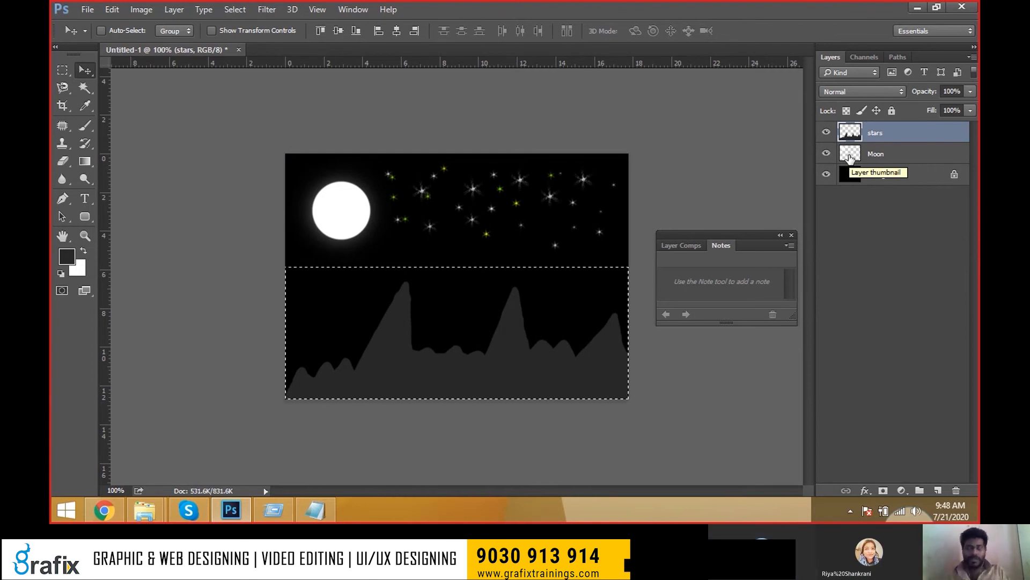
{"action": "key", "text": "ctrl+j"}
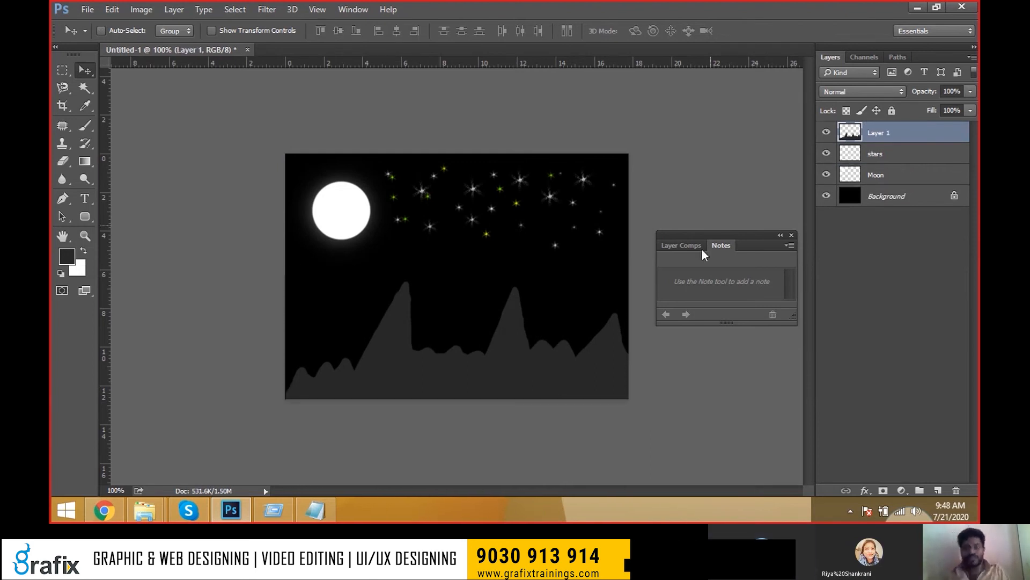
- Try moving the cut mountains upward, and undo the move
{"action": "left_click_drag", "start_coordinate": [592, 347], "coordinate": [603, 288]}
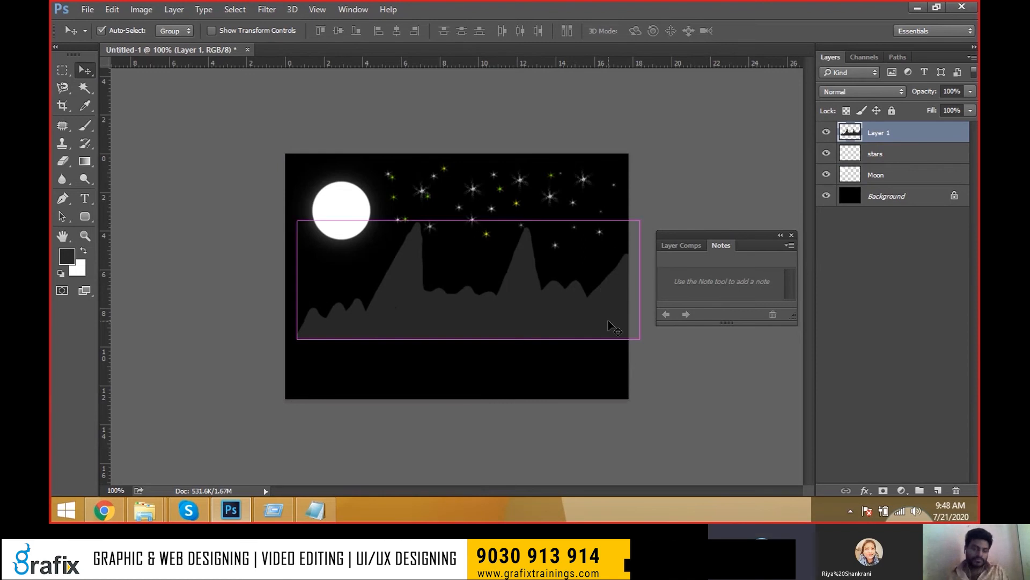
{"action": "key", "text": "ctrl+z"}
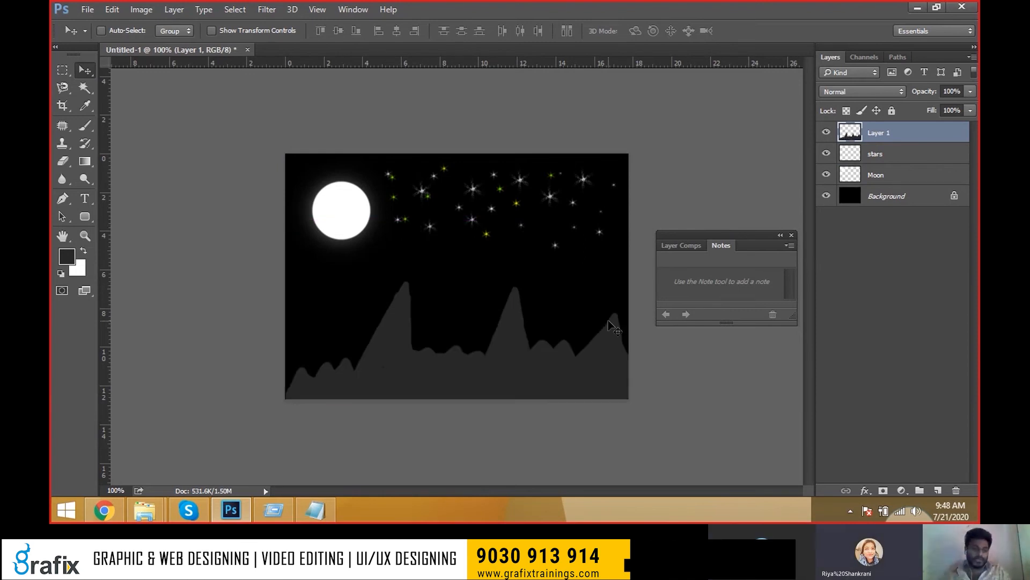
- Switch to the Psd-Keys notes in Notepad and start a new line at the end reading "Ctr+Shift+J= Duplicate Via Cut ="
{"action": "key", "text": "alt+Tab"}
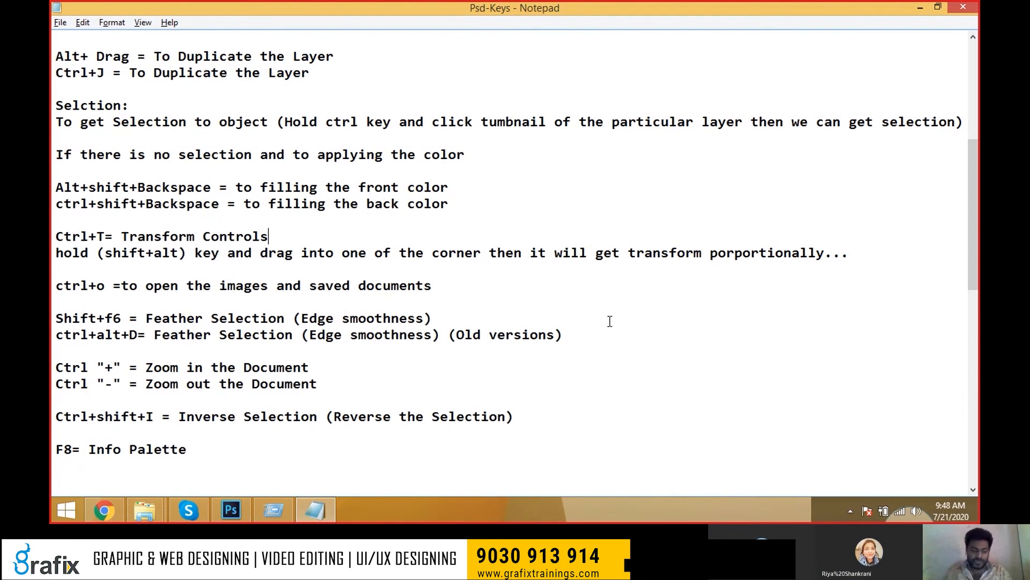
{"action": "key", "text": "ctrl+End"}
{"action": "type", "text": "Ctr+Shift+"}
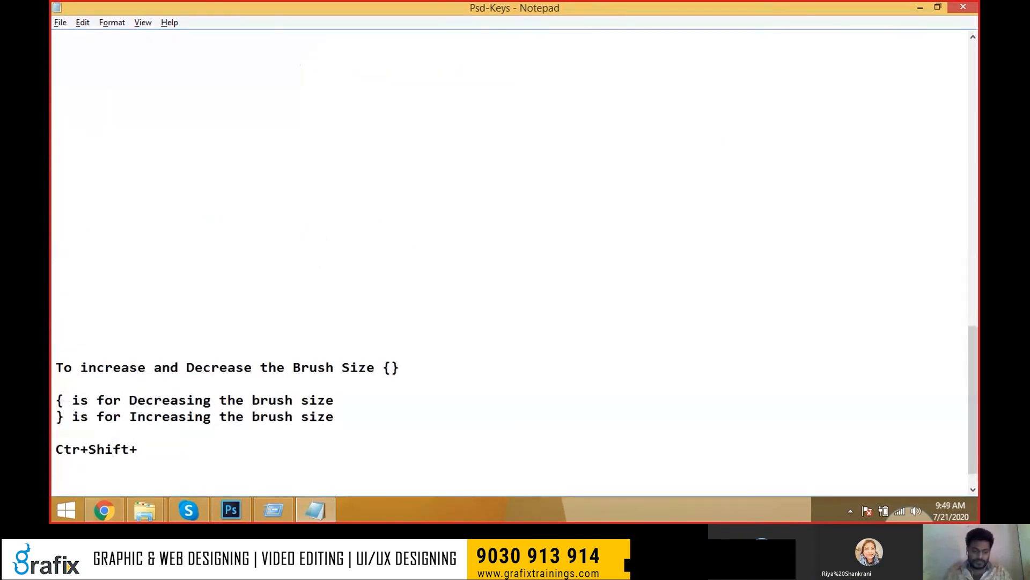
{"action": "type", "text": "J= D"}
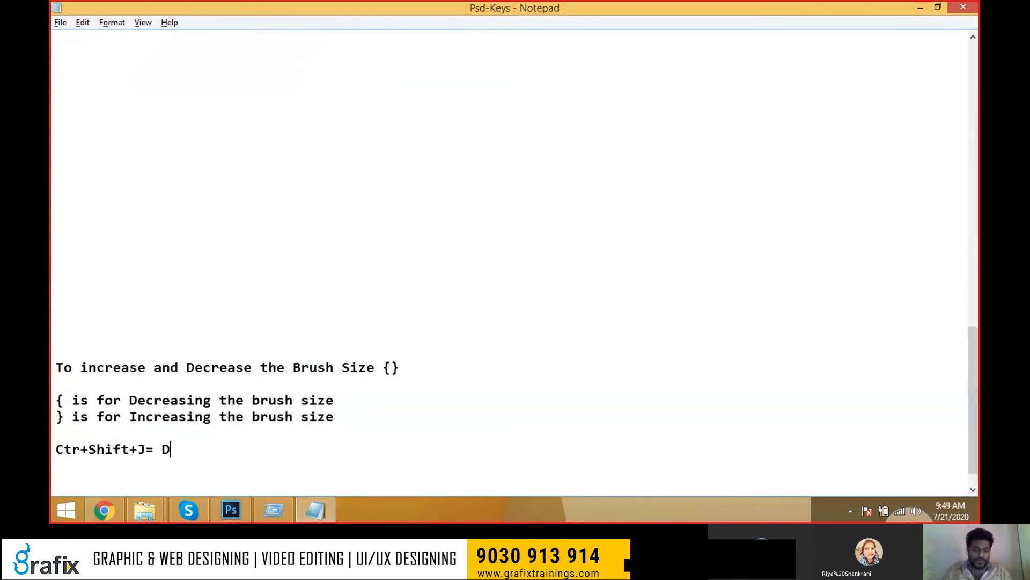
{"action": "type", "text": "uplicate V"}
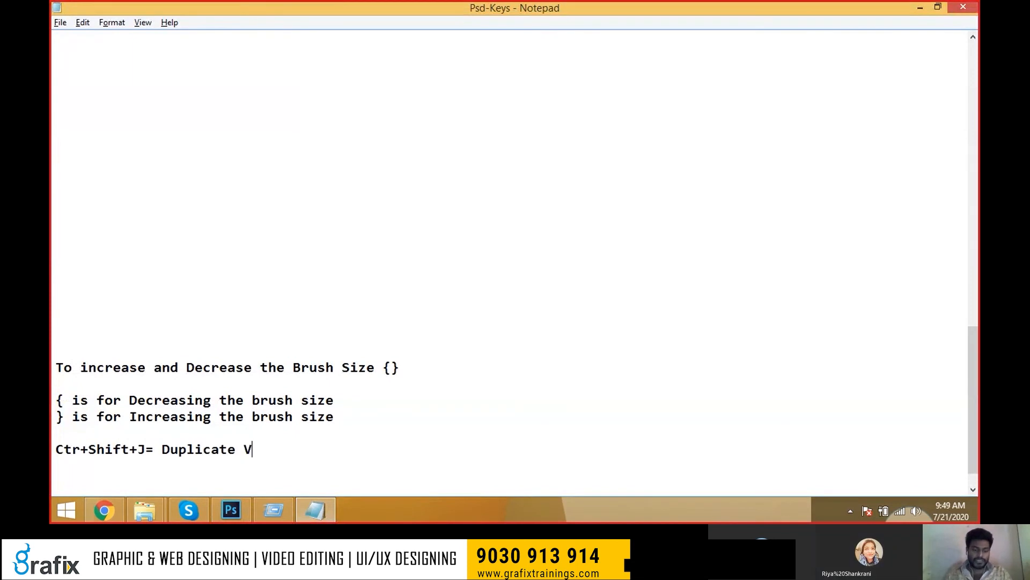
{"action": "type", "text": "ia Cut ="}
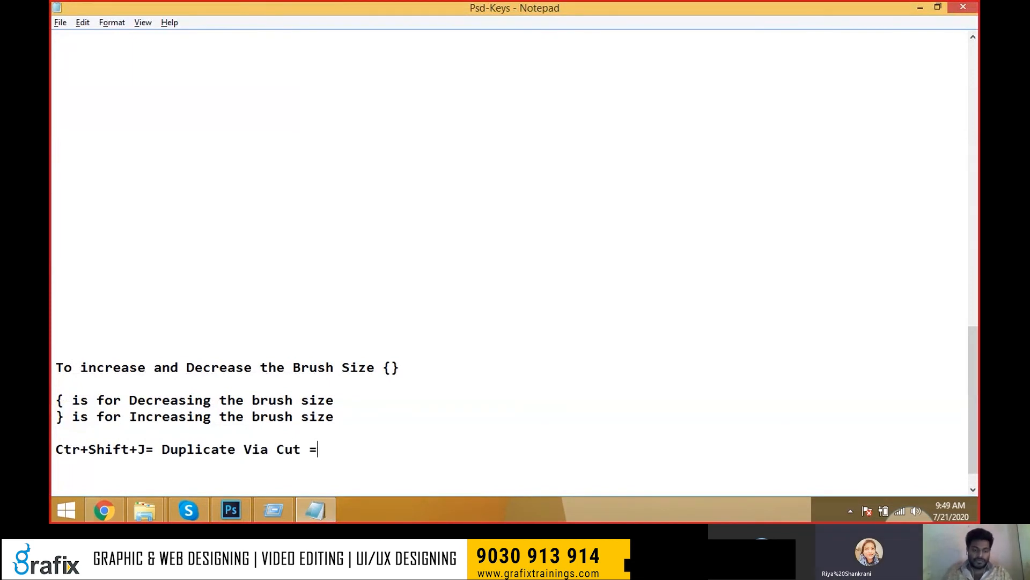
- Complete the shortcut note with the explanation "Split the layers Seperately"
{"action": "type", "text": " Split the "}
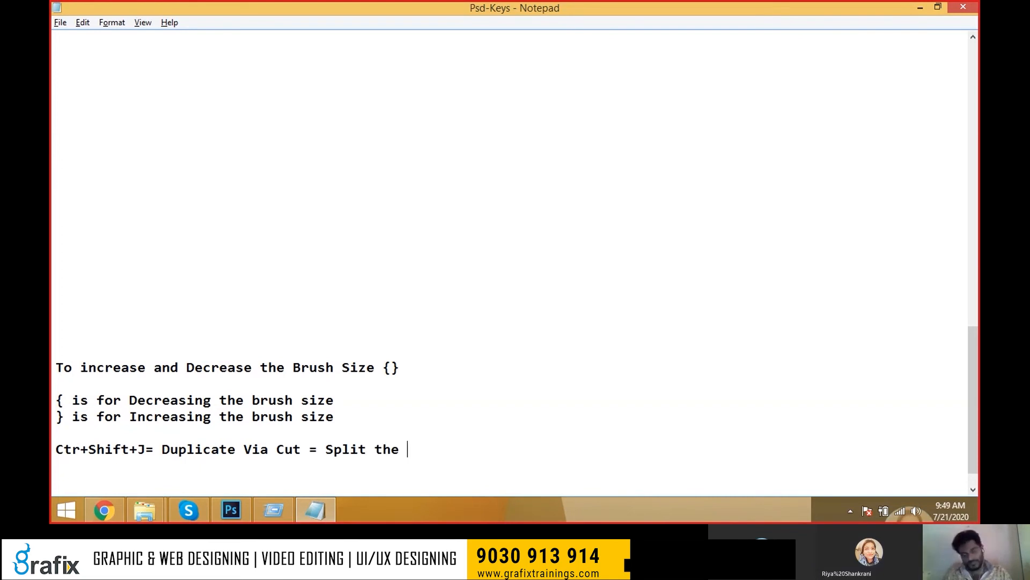
{"action": "type", "text": "objec"}
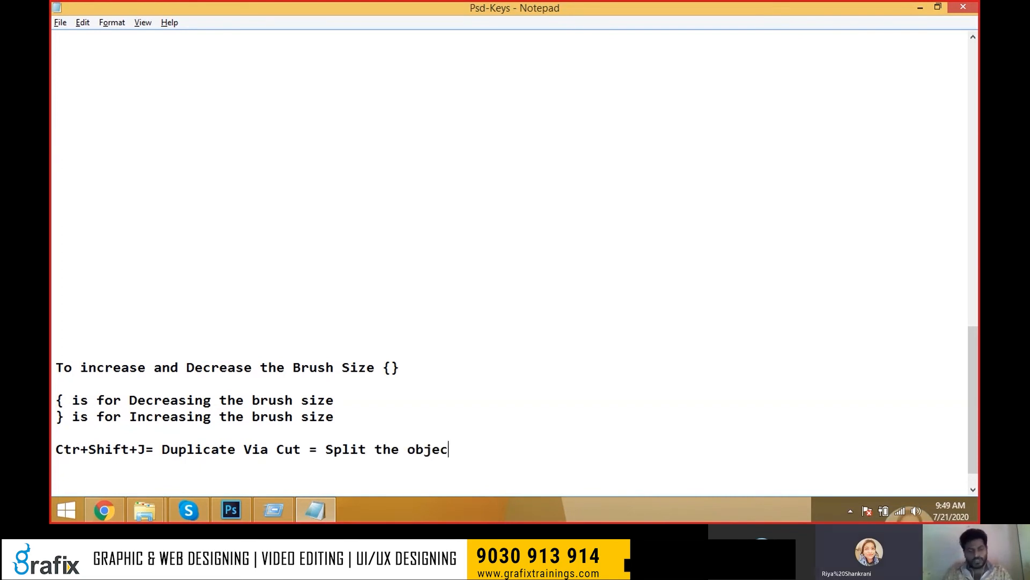
{"action": "key", "text": "BackSpace"}
{"action": "key", "text": "BackSpace"}
{"action": "key", "text": "BackSpace"}
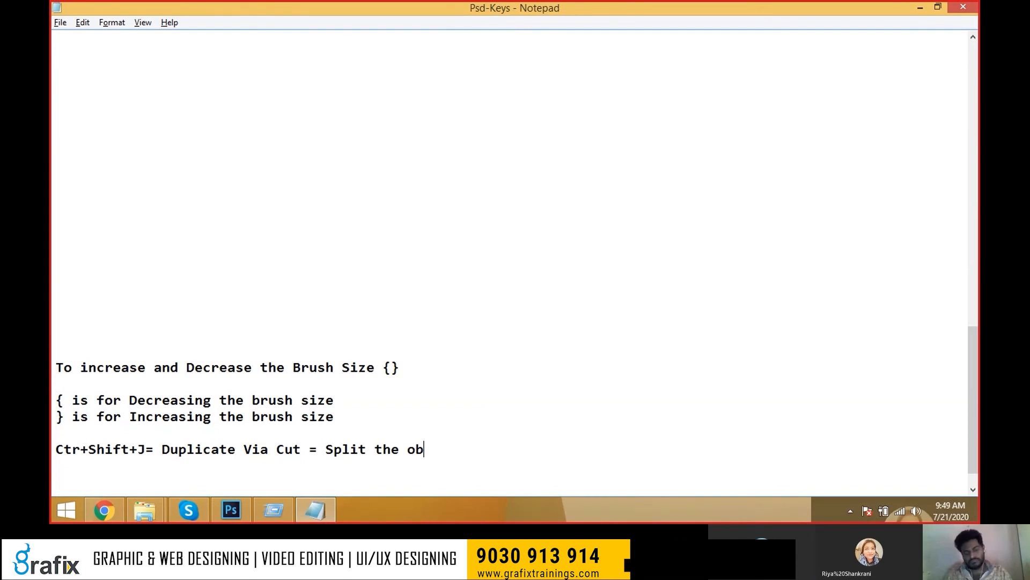
{"action": "key", "text": "BackSpace"}
{"action": "key", "text": "BackSpace"}
{"action": "type", "text": "layers Sepearat"}
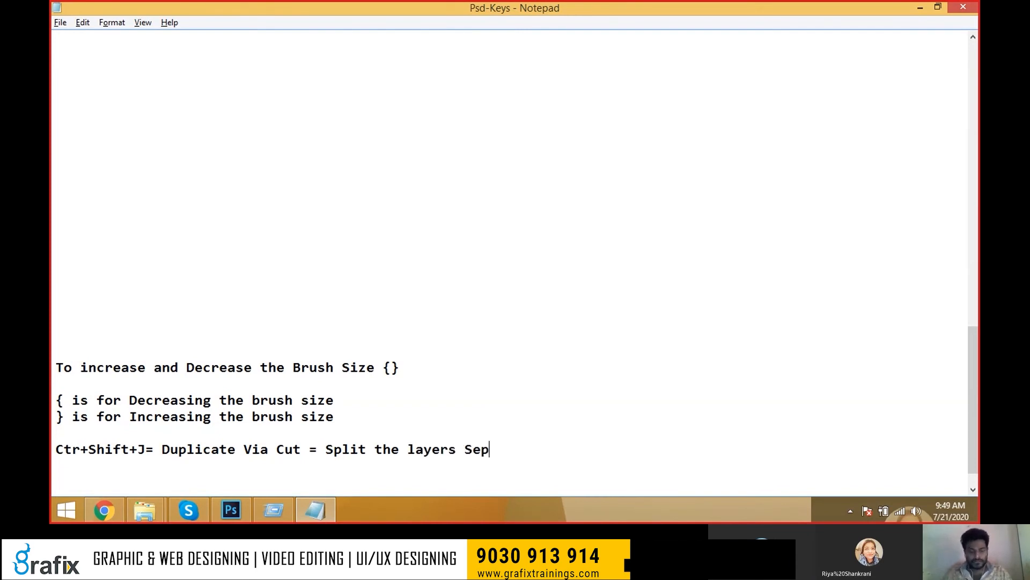
{"action": "key", "text": "BackSpace"}
{"action": "key", "text": "BackSpace"}
{"action": "key", "text": "BackSpace"}
{"action": "key", "text": "BackSpace"}
{"action": "type", "text": "rately"}
- Switch back to Photoshop, undo and redo the cut to compare the layers, and toggle the stars layer's visibility
{"action": "key", "text": "alt+Tab"}
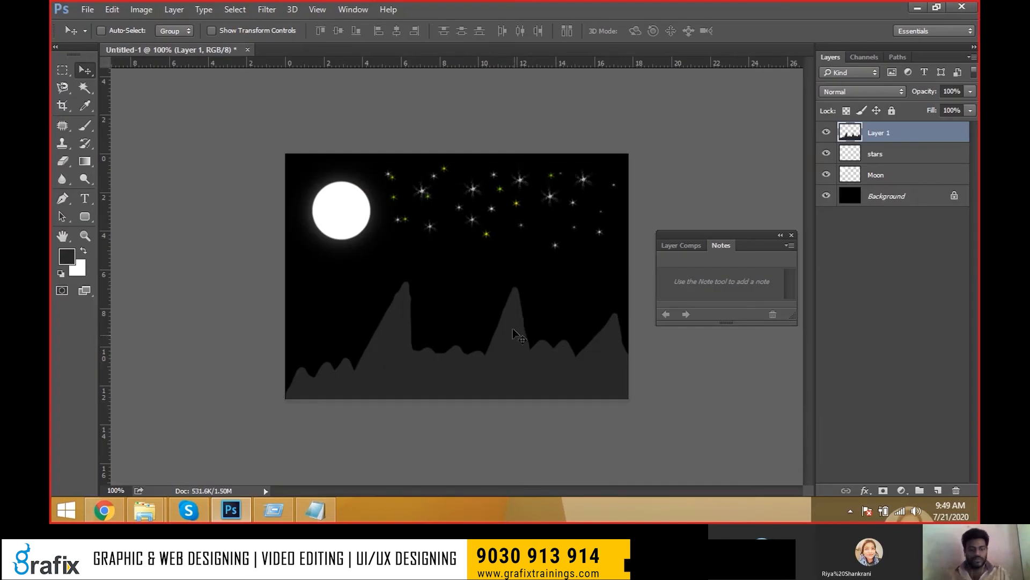
{"action": "key", "text": "ctrl+z"}
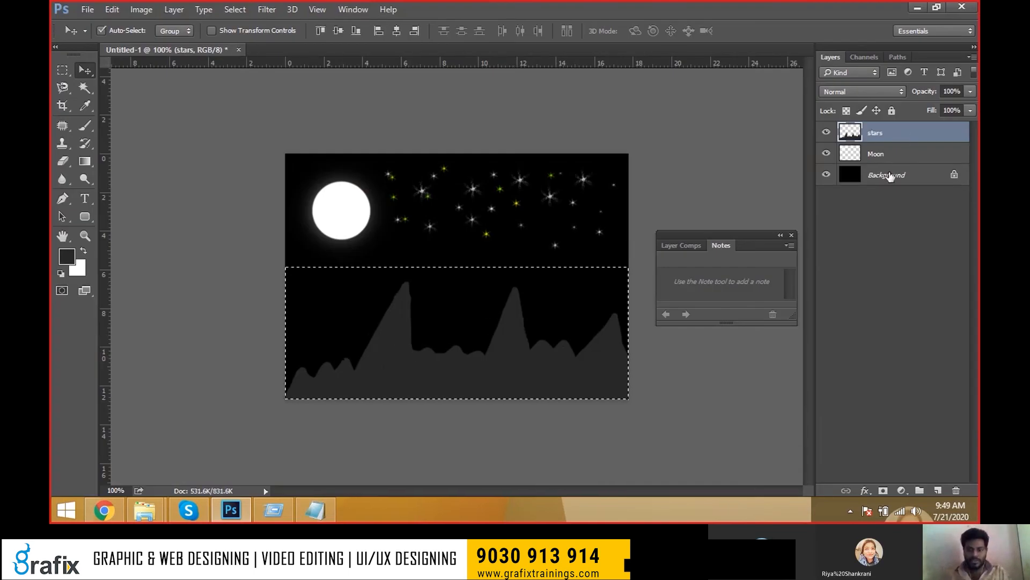
{"action": "key", "text": "ctrl+z"}
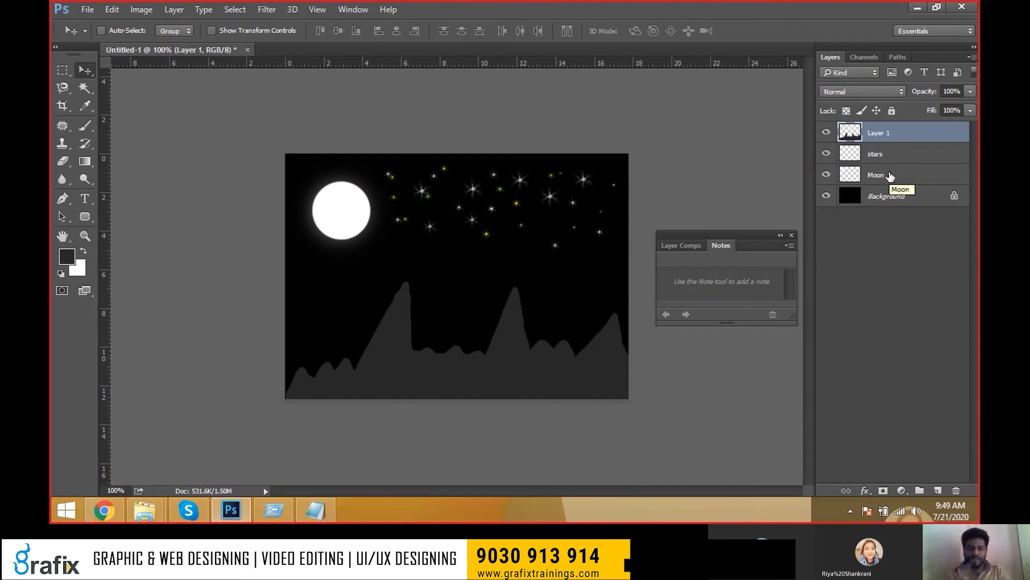
{"action": "left_click", "coordinate": [826, 154]}
{"action": "left_click", "coordinate": [827, 153]}
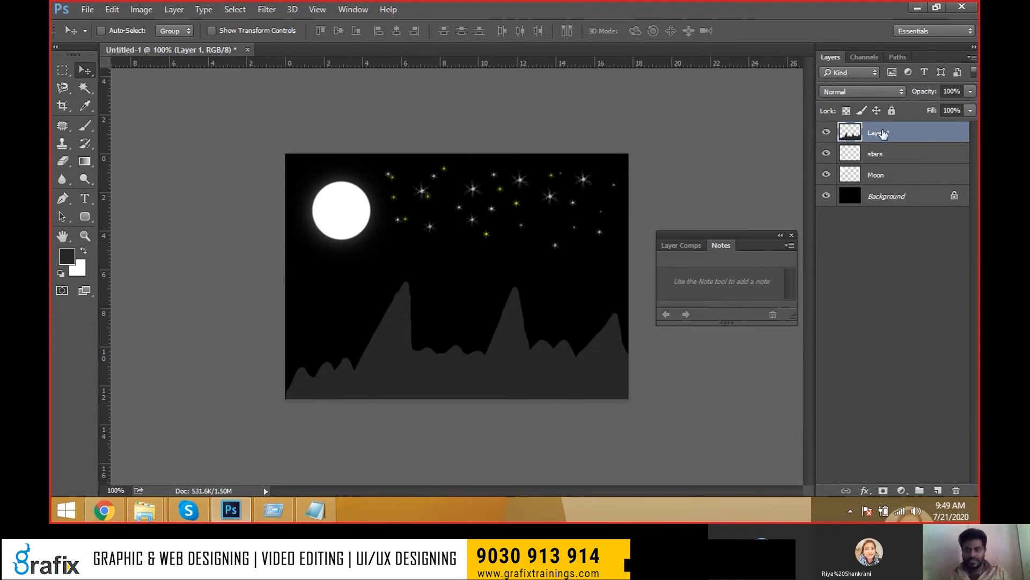
- Rename Layer 1 as Hills
{"action": "double_click", "coordinate": [885, 133]}
{"action": "type", "text": "Hil"}
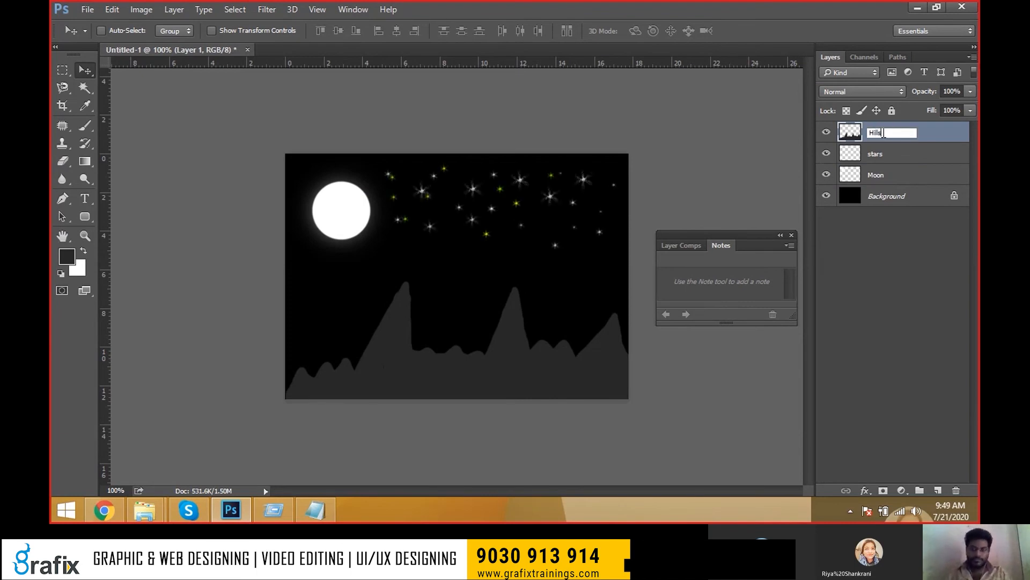
{"action": "type", "text": "ls"}
{"action": "key", "text": "Return"}
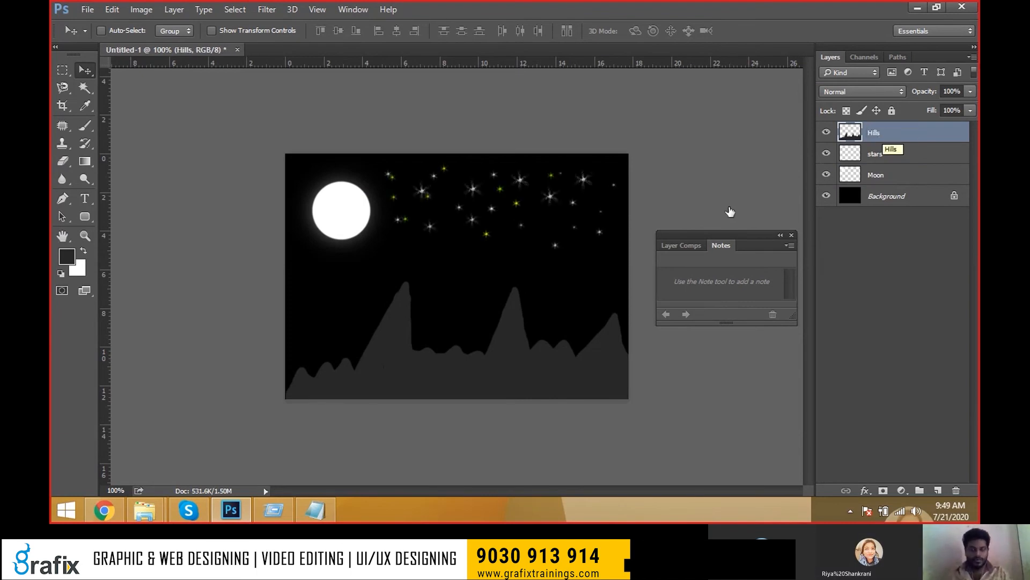
- Move the floating Notes panel down away from the picture, and select the stars layer
{"action": "right_click", "coordinate": [511, 355]}
{"action": "left_click", "coordinate": [519, 363]}
{"action": "left_click_drag", "start_coordinate": [692, 242], "coordinate": [705, 408]}
{"action": "left_click", "coordinate": [856, 300]}
{"action": "left_click", "coordinate": [901, 152]}
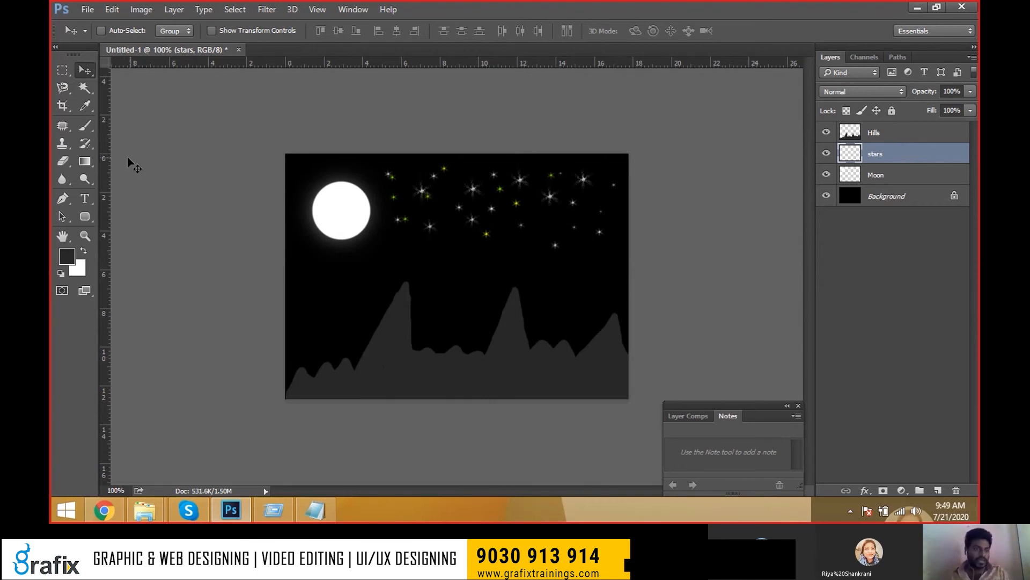
- Activate the Brush tool and set the foreground color to brown #6b2b05
{"action": "left_click_drag", "start_coordinate": [92, 130], "coordinate": [144, 121]}
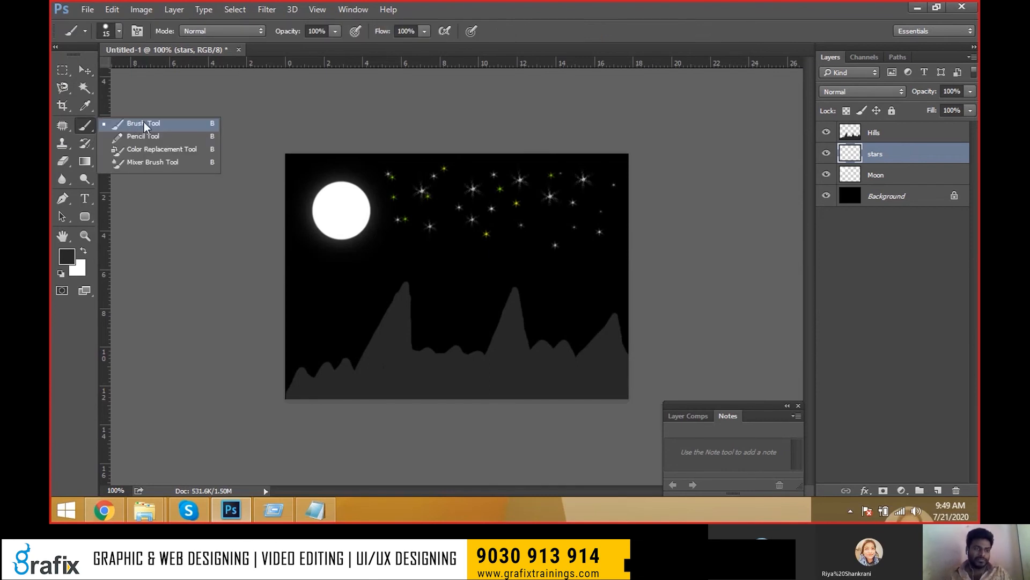
{"action": "left_click", "coordinate": [67, 259]}
{"action": "left_click", "coordinate": [527, 280]}
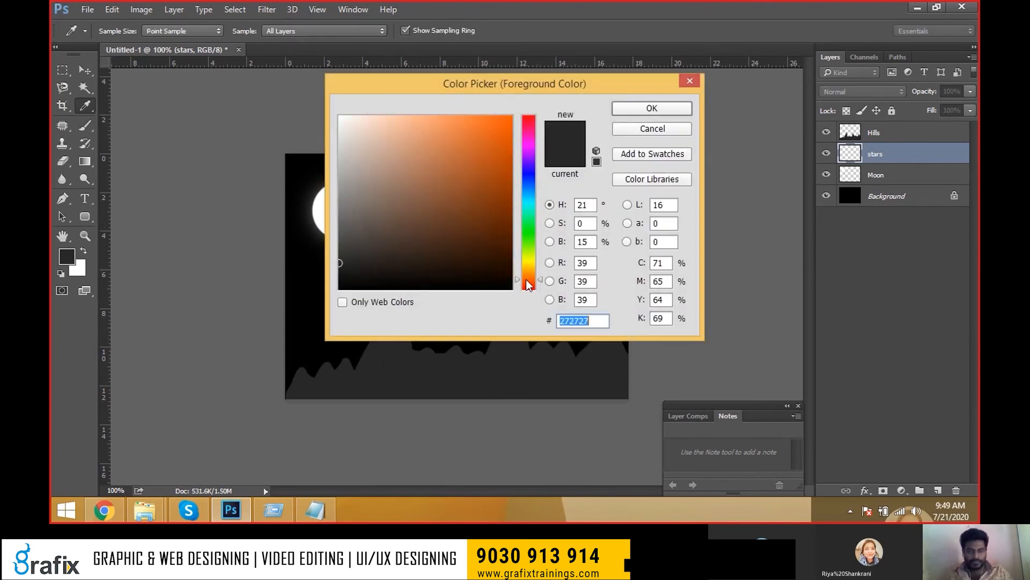
{"action": "left_click_drag", "start_coordinate": [458, 195], "coordinate": [493, 216]}
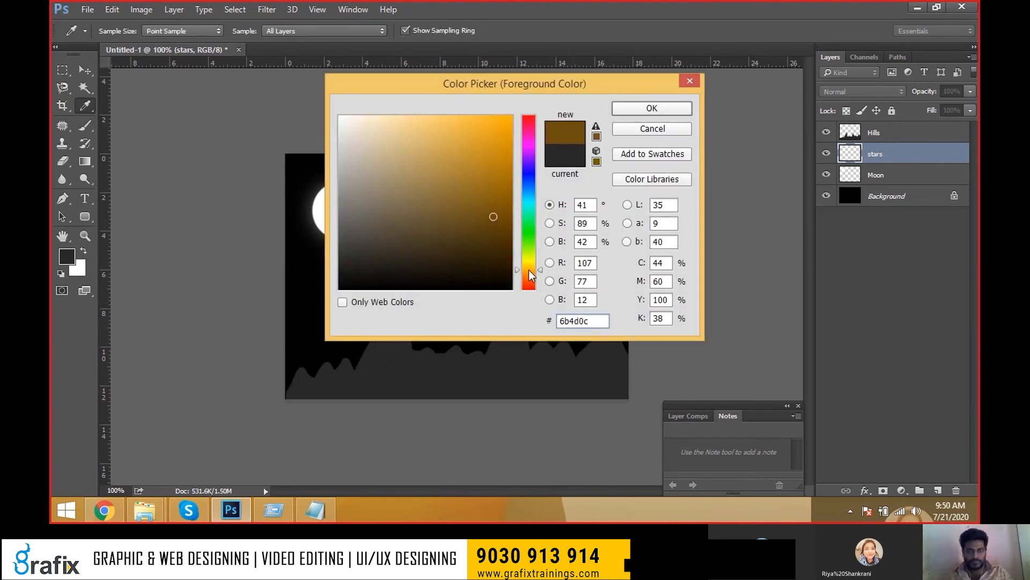
{"action": "left_click", "coordinate": [529, 274]}
{"action": "left_click_drag", "start_coordinate": [529, 276], "coordinate": [529, 279]}
{"action": "left_click", "coordinate": [504, 213]}
{"action": "left_click", "coordinate": [503, 215]}
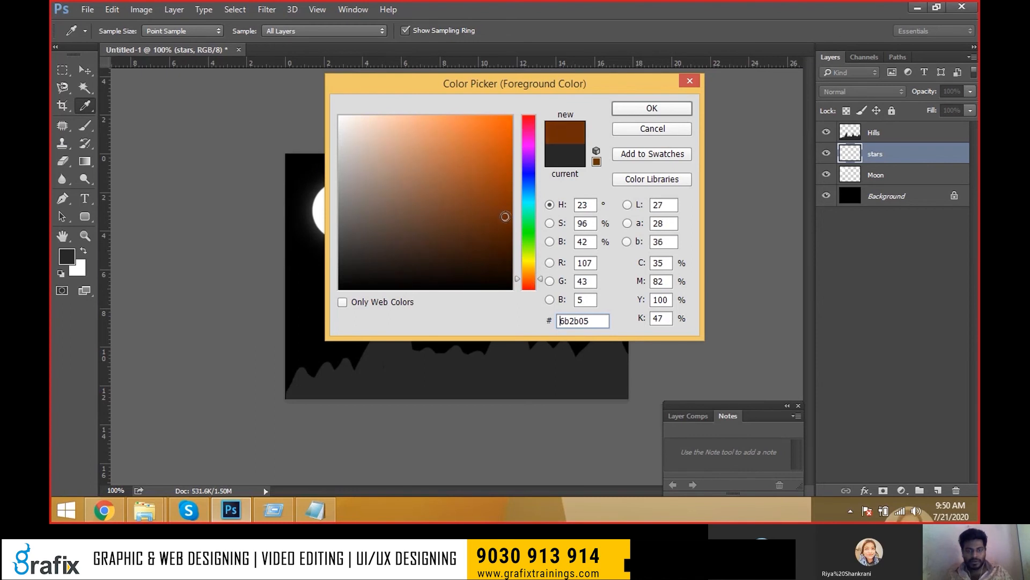
{"action": "left_click", "coordinate": [642, 112]}
- Try a wavy brown brush stroke beside the middle peak on the stars layer, and undo it
{"action": "left_click_drag", "start_coordinate": [520, 290], "coordinate": [531, 342]}
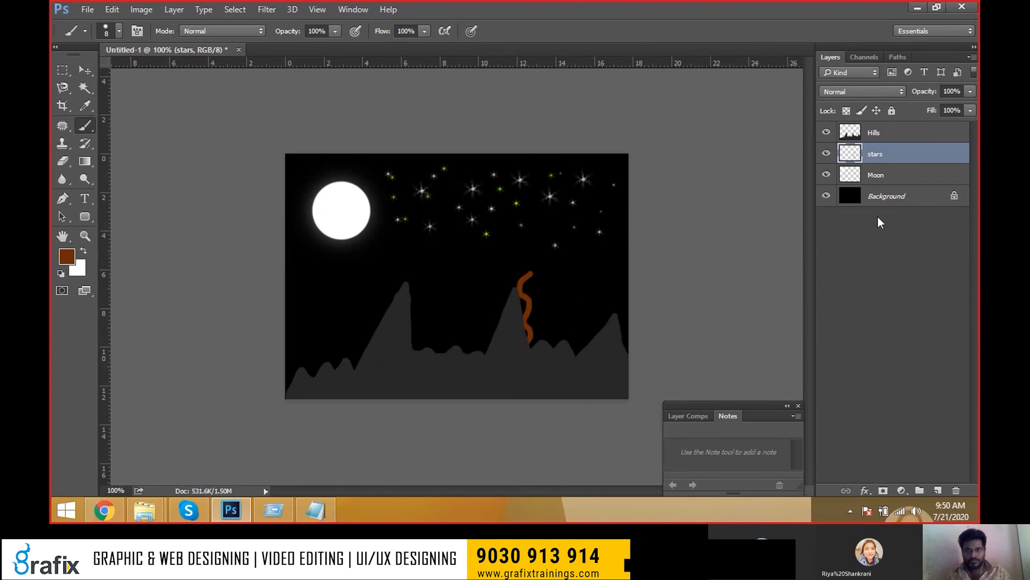
{"action": "key", "text": "ctrl+z"}
- Create a new layer named Tree above the Hills layer
{"action": "left_click", "coordinate": [901, 139]}
{"action": "key", "text": "ctrl+shift+n"}
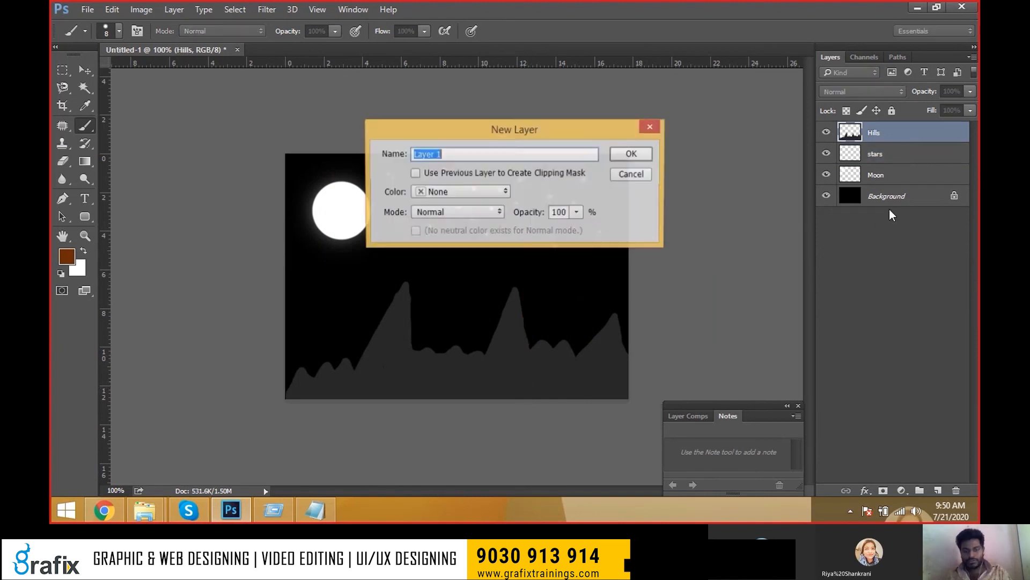
{"action": "key", "text": "Escape"}
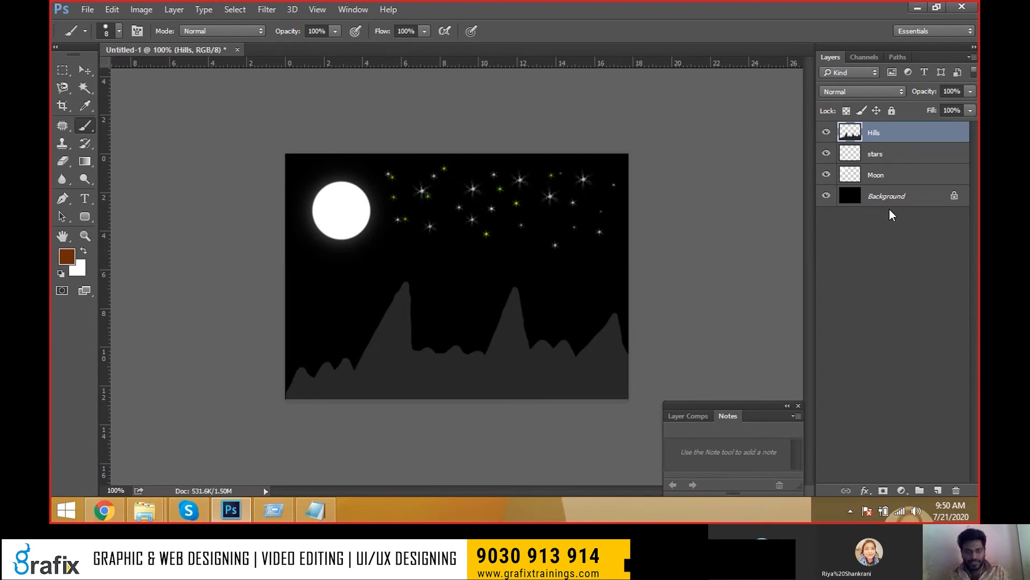
{"action": "key", "text": "ctrl+shift+n"}
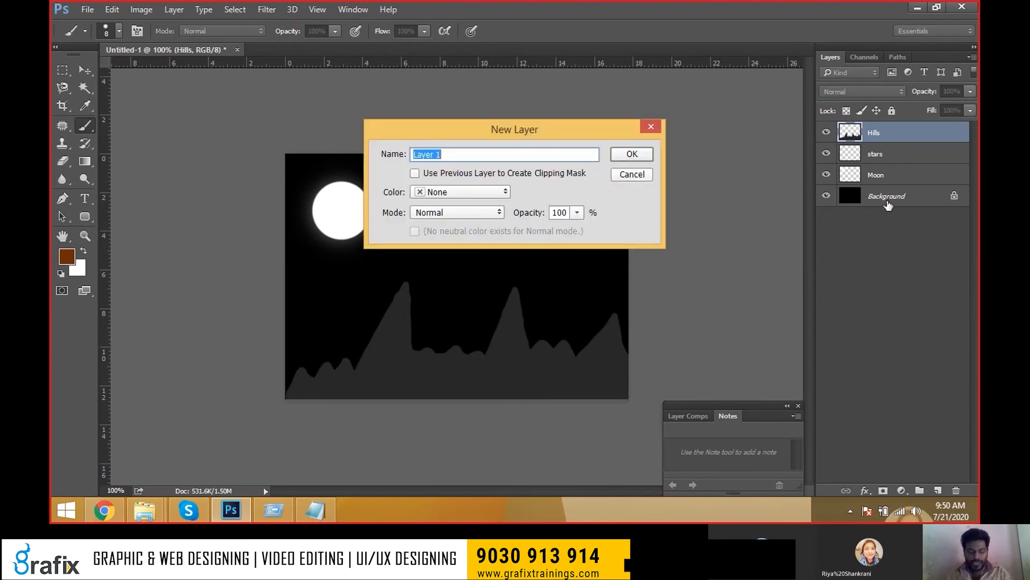
{"action": "type", "text": "Tree"}
{"action": "key", "text": "Return"}
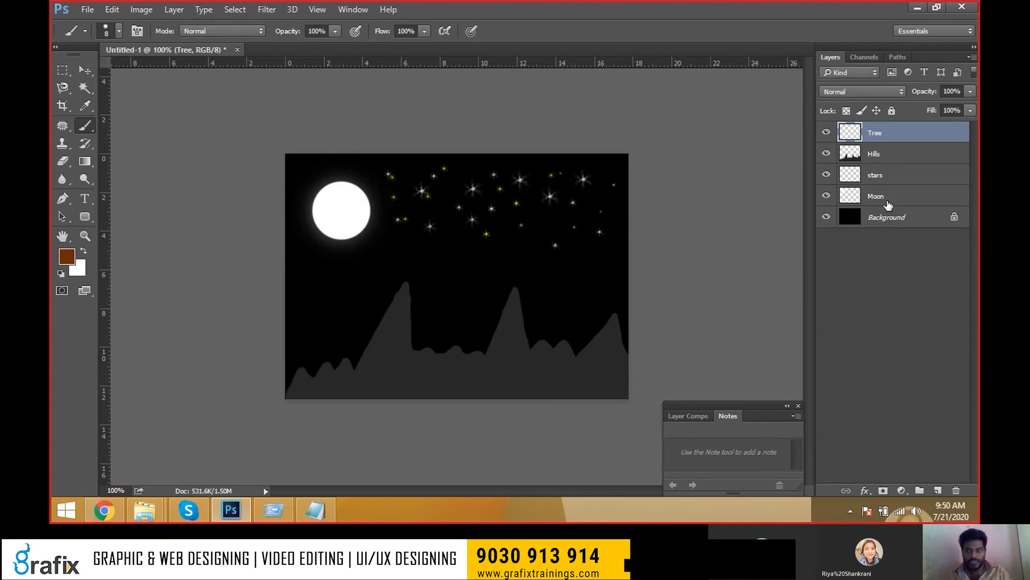
- Paint a brown tree outline with trunk and crown in front of the middle peak, and fill the trunk using a larger brush
{"action": "mouse_move", "coordinate": [495, 288]}
{"action": "left_mouse_down"}
{"action": "mouse_move", "coordinate": [504, 311]}
{"action": "mouse_move", "coordinate": [491, 389]}
{"action": "mouse_move", "coordinate": [494, 398]}
{"action": "mouse_move", "coordinate": [516, 305]}
{"action": "mouse_move", "coordinate": [529, 353]}
{"action": "mouse_move", "coordinate": [523, 401]}
{"action": "left_mouse_up"}
{"action": "mouse_move", "coordinate": [497, 303]}
{"action": "left_mouse_down"}
{"action": "mouse_move", "coordinate": [472, 258]}
{"action": "mouse_move", "coordinate": [532, 249]}
{"action": "mouse_move", "coordinate": [544, 302]}
{"action": "mouse_move", "coordinate": [532, 312]}
{"action": "left_mouse_up"}
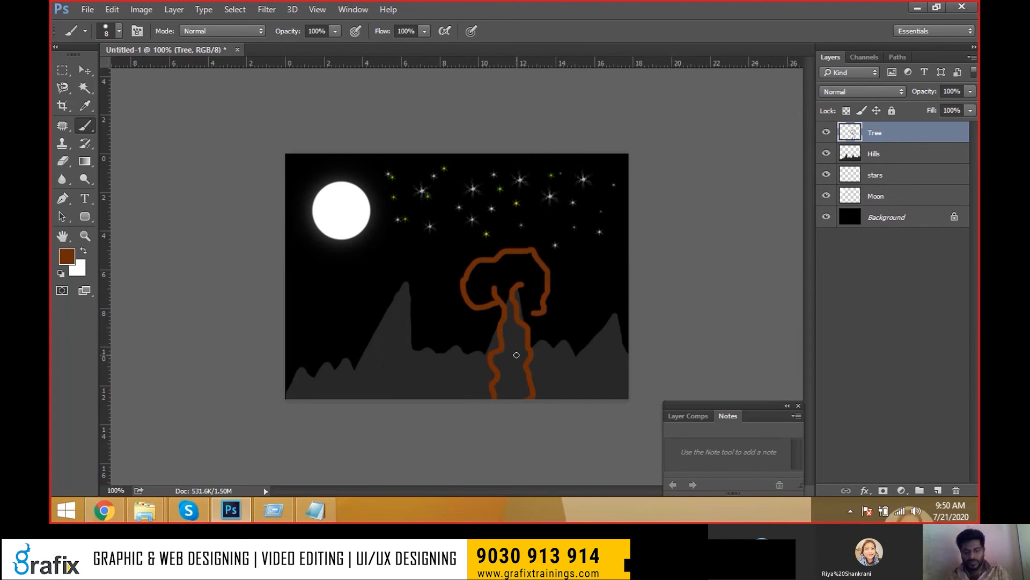
{"action": "key", "text": "bracketright"}
{"action": "key", "text": "bracketright"}
{"action": "key", "text": "bracketright"}
{"action": "key", "text": "bracketright"}
{"action": "key", "text": "bracketright"}
{"action": "key", "text": "bracketright"}
{"action": "mouse_move", "coordinate": [503, 395]}
{"action": "left_mouse_down"}
{"action": "mouse_move", "coordinate": [508, 322]}
{"action": "mouse_move", "coordinate": [518, 344]}
{"action": "mouse_move", "coordinate": [522, 334]}
{"action": "mouse_move", "coordinate": [524, 399]}
{"action": "mouse_move", "coordinate": [522, 338]}
{"action": "mouse_move", "coordinate": [500, 289]}
{"action": "mouse_move", "coordinate": [519, 282]}
{"action": "mouse_move", "coordinate": [501, 285]}
{"action": "mouse_move", "coordinate": [516, 354]}
{"action": "left_mouse_up"}
{"action": "key", "text": "bracketleft"}
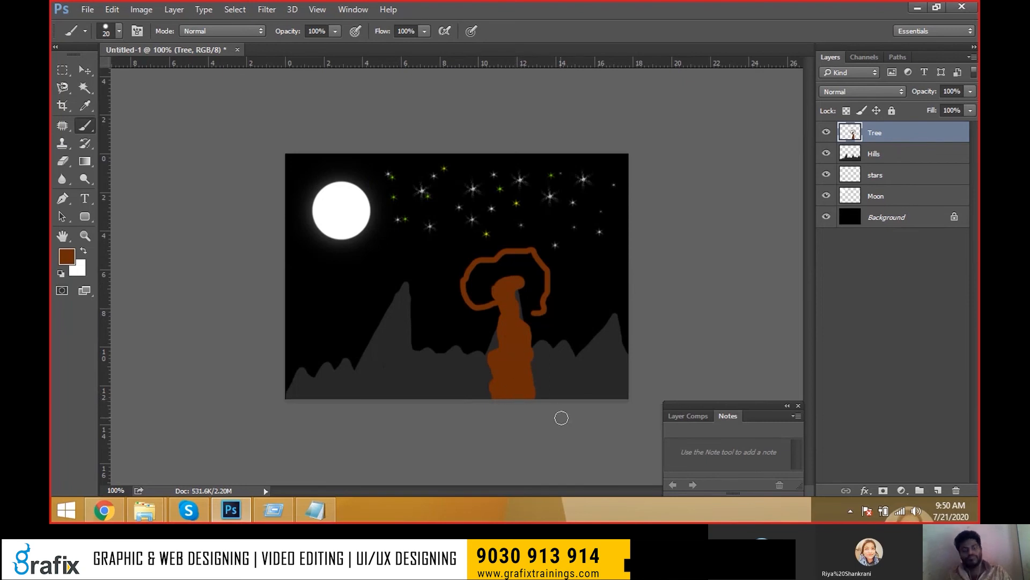
{"action": "key", "text": "v"}
{"action": "mouse_move", "coordinate": [526, 370]}
{"action": "left_mouse_down"}
{"action": "mouse_move", "coordinate": [540, 368]}
{"action": "mouse_move", "coordinate": [529, 358]}
{"action": "left_mouse_up"}
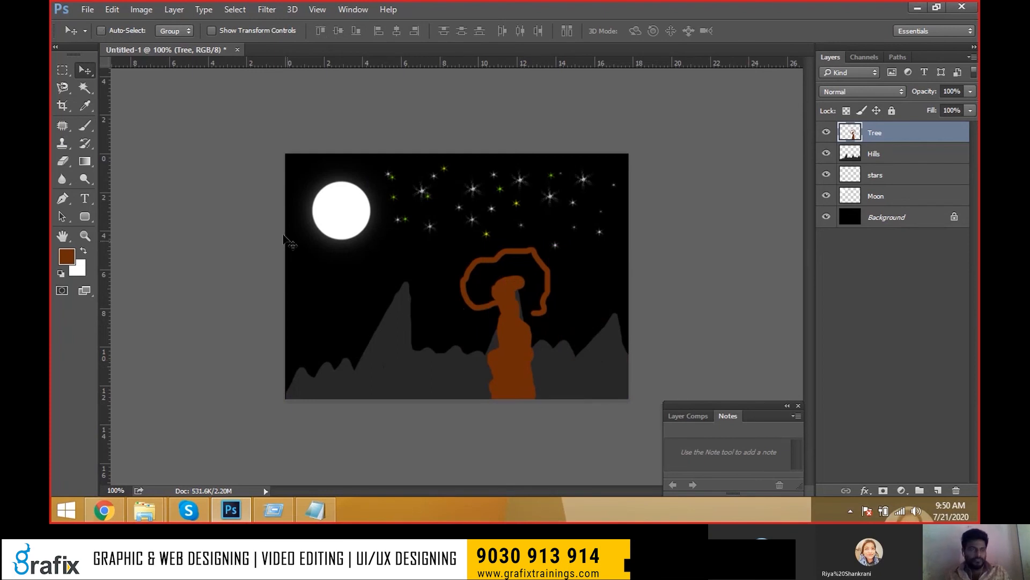
- Choose the 74 px leaf-shaped brush tip and reduce its size to 40 px
{"action": "key", "text": "b"}
{"action": "left_click", "coordinate": [119, 32]}
{"action": "left_click_drag", "start_coordinate": [217, 182], "coordinate": [217, 215]}
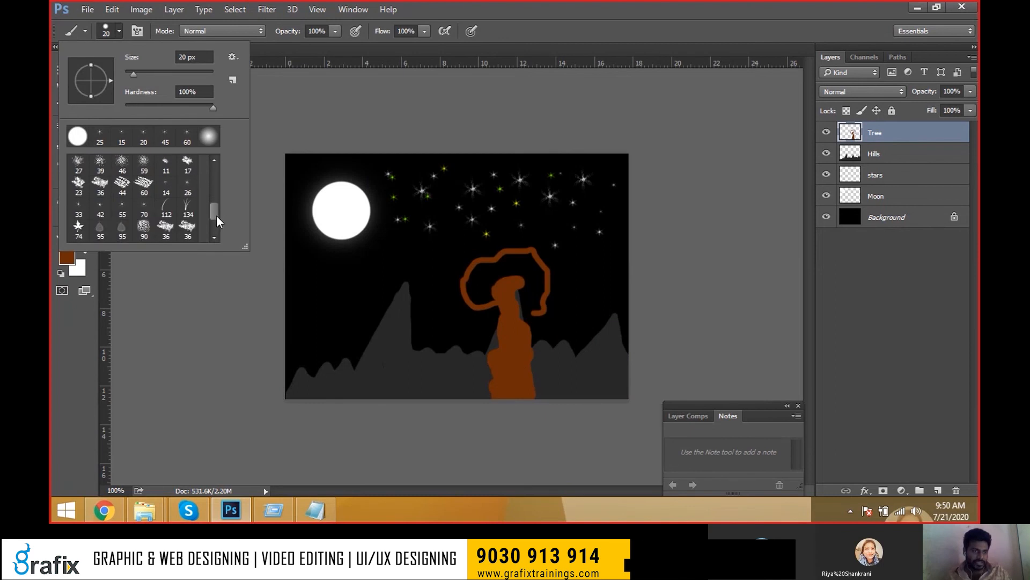
{"action": "double_click", "coordinate": [78, 231]}
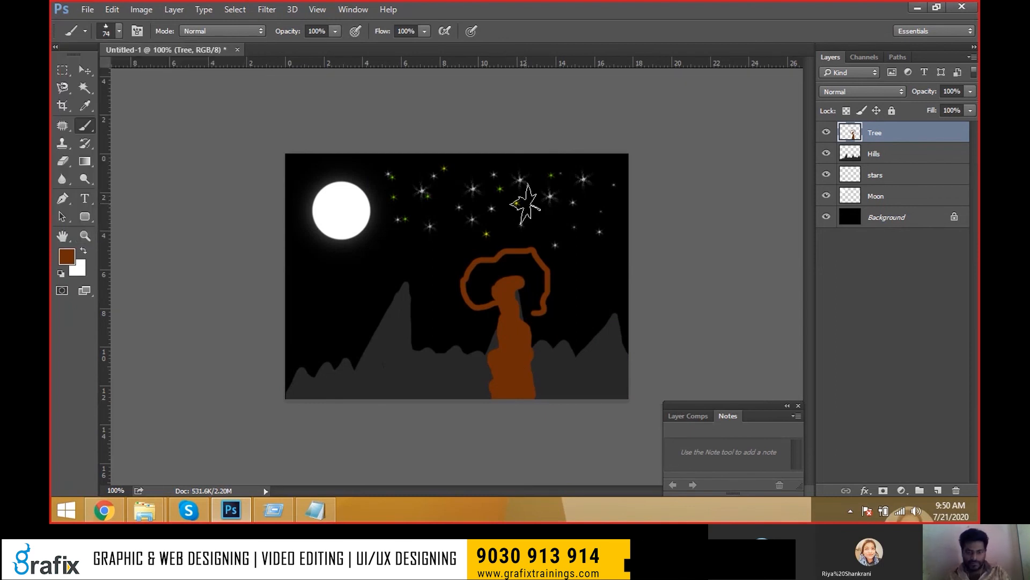
{"action": "key", "text": "bracketleft"}
{"action": "key", "text": "bracketleft"}
{"action": "key", "text": "bracketleft"}
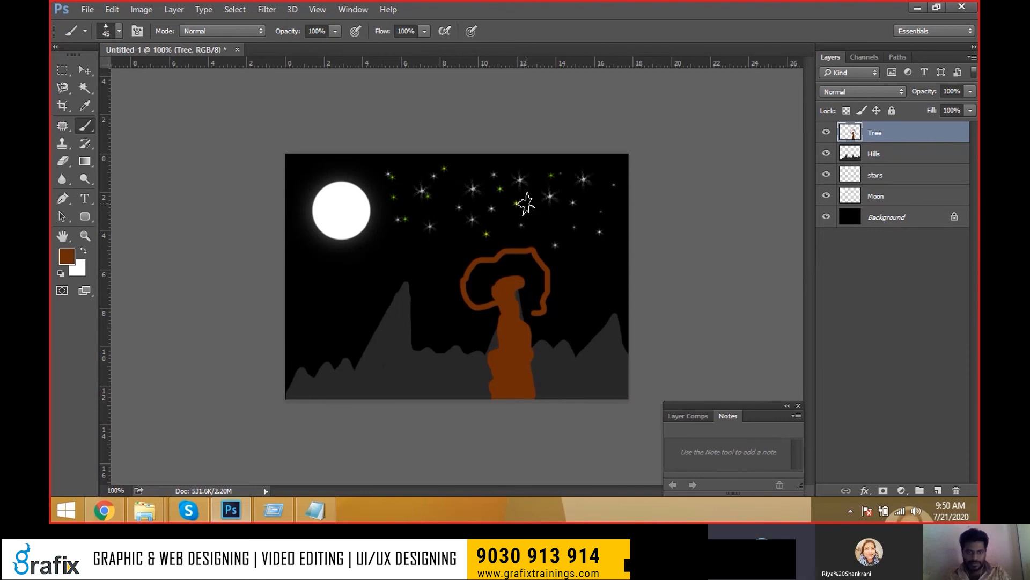
- Set the foreground color to bright green #31e900
{"action": "left_click", "coordinate": [68, 258]}
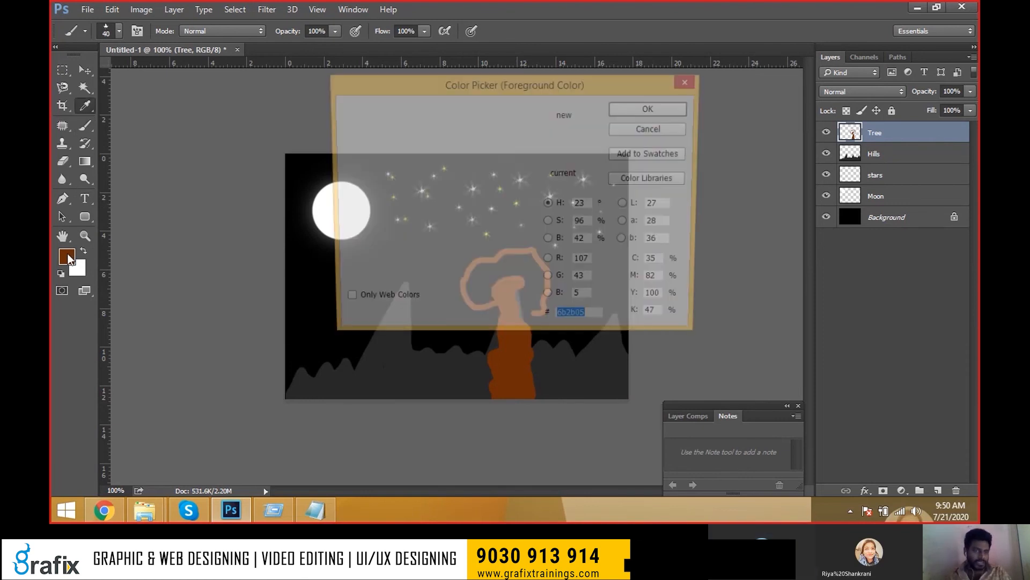
{"action": "left_click", "coordinate": [524, 237]}
{"action": "left_click_drag", "start_coordinate": [509, 201], "coordinate": [512, 130]}
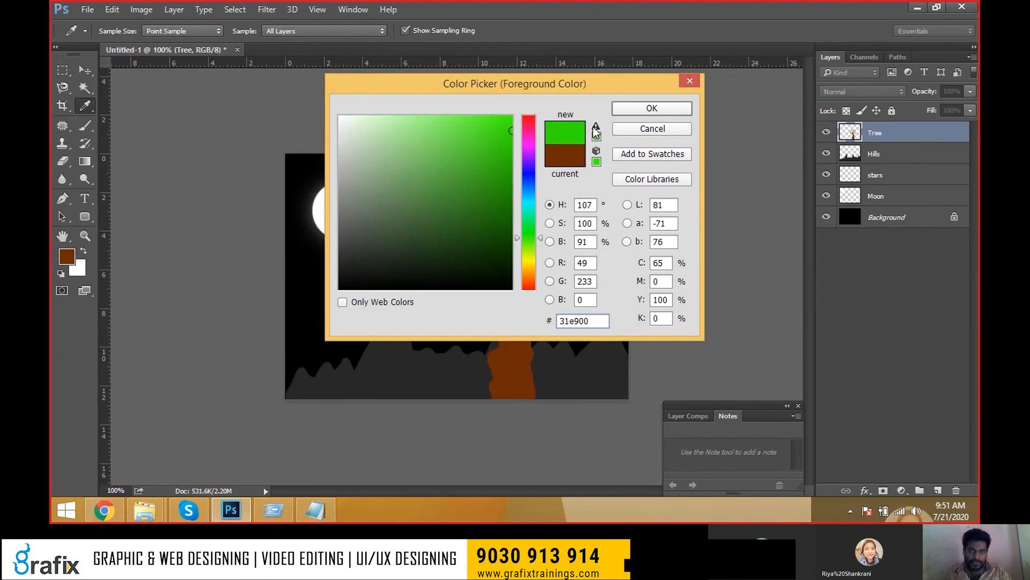
{"action": "left_click", "coordinate": [652, 109]}
- Choose dark green #1d8700 as the background color
{"action": "left_click", "coordinate": [81, 269]}
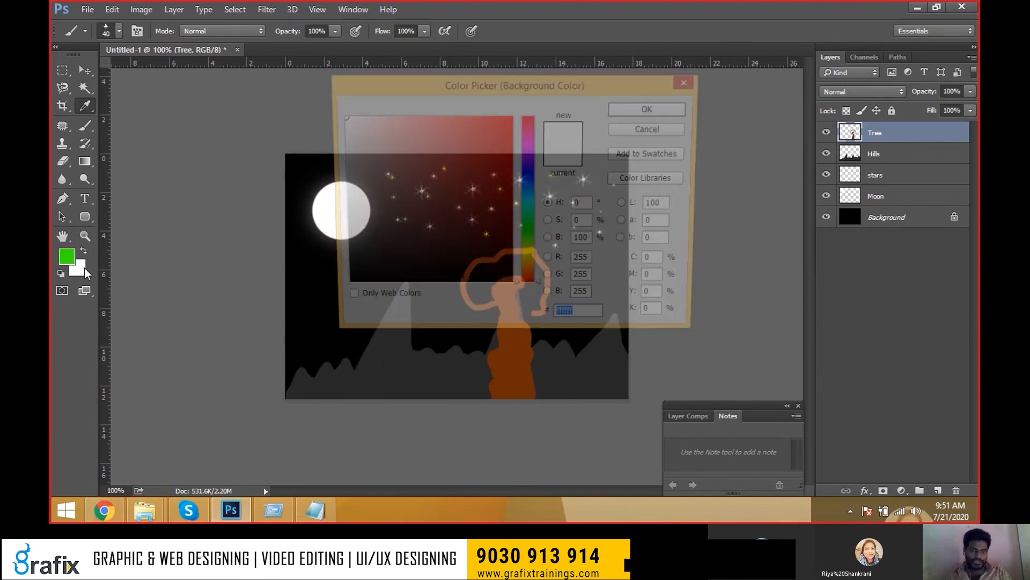
{"action": "left_click", "coordinate": [528, 242]}
{"action": "left_click_drag", "start_coordinate": [511, 218], "coordinate": [513, 197]}
{"action": "left_click", "coordinate": [527, 254]}
{"action": "left_click_drag", "start_coordinate": [526, 254], "coordinate": [529, 238]}
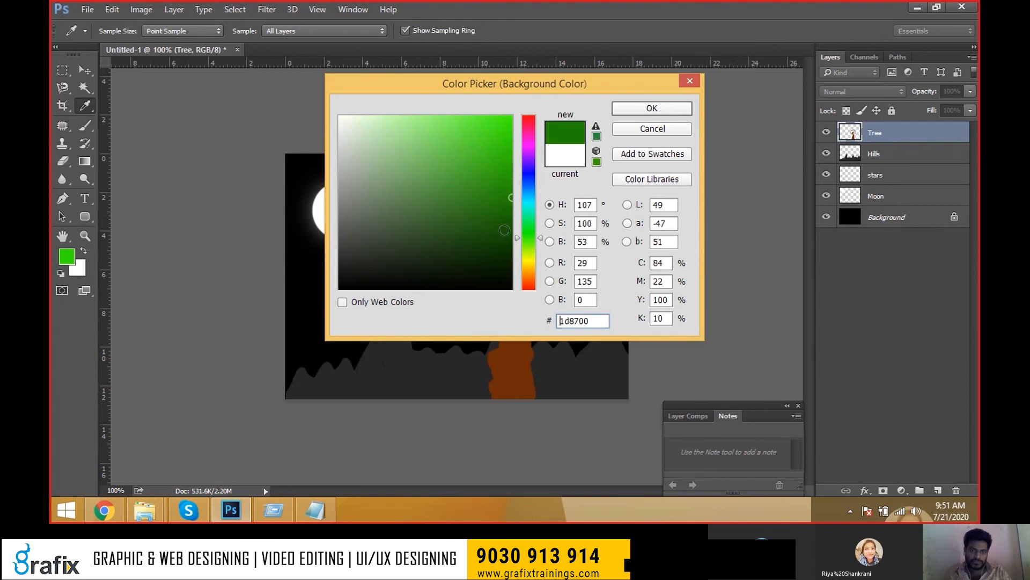